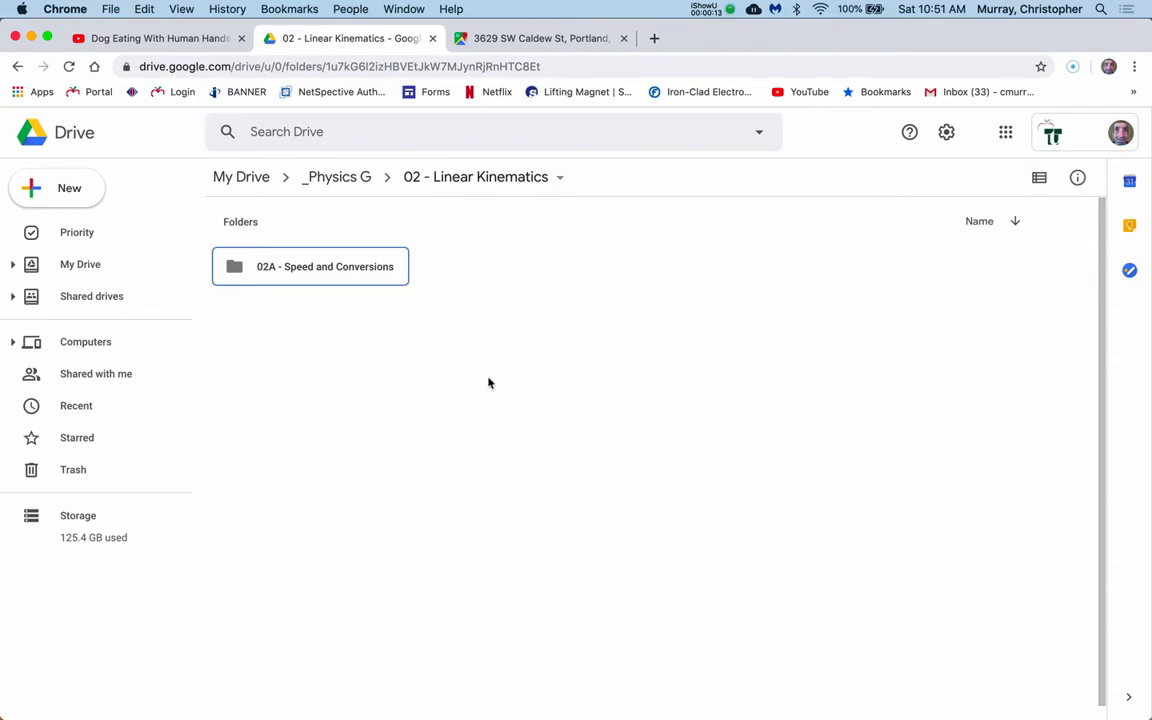
Create a new Google Sheets spreadsheet in the 02 - Linear Kinematics folder and name it "No Reason To Speed Lab".
left_click(48, 190)
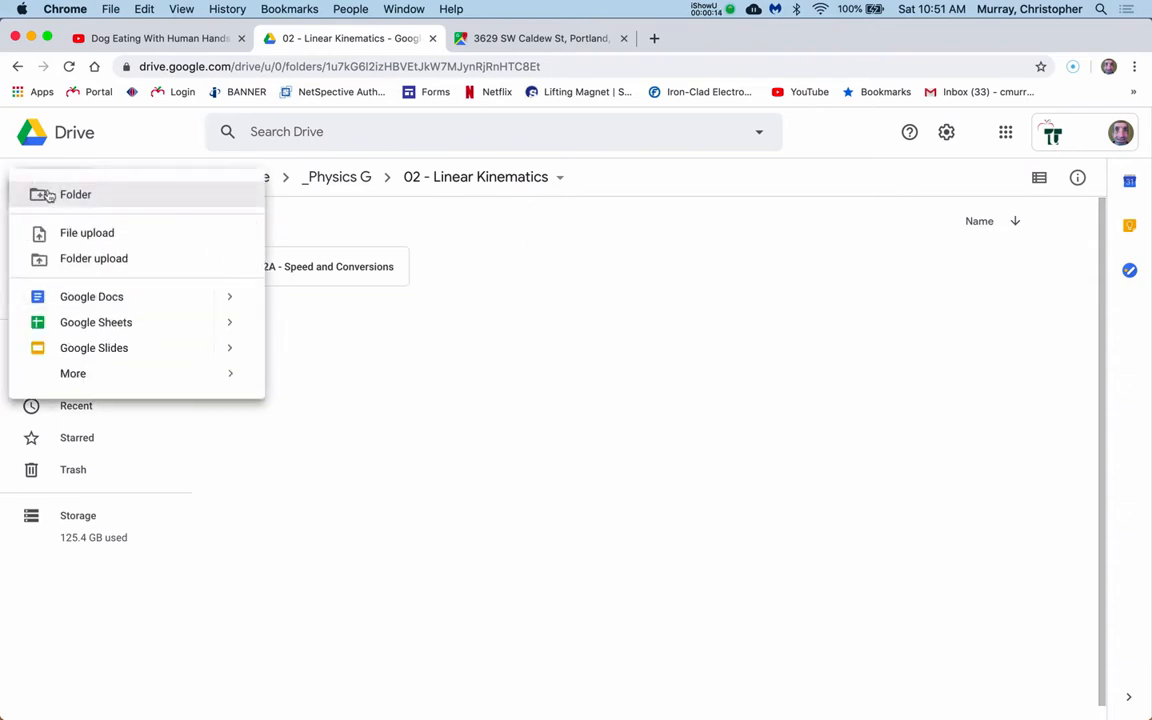
left_click(69, 327)
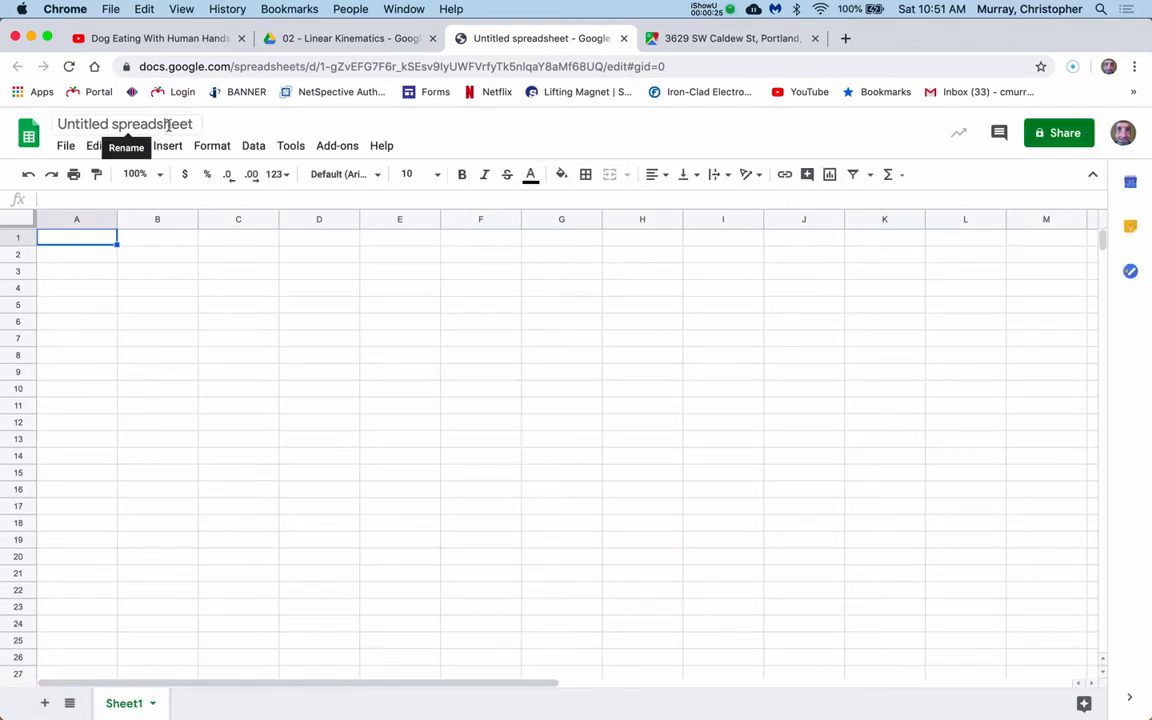
left_click(167, 124)
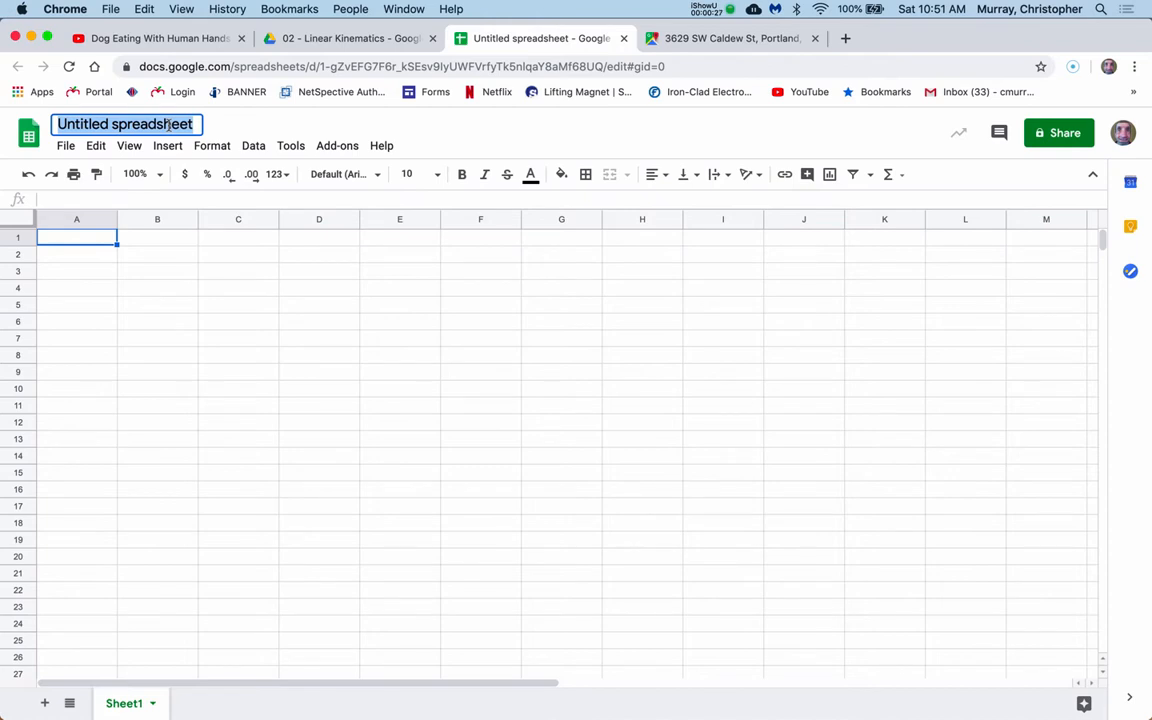
type("No R")
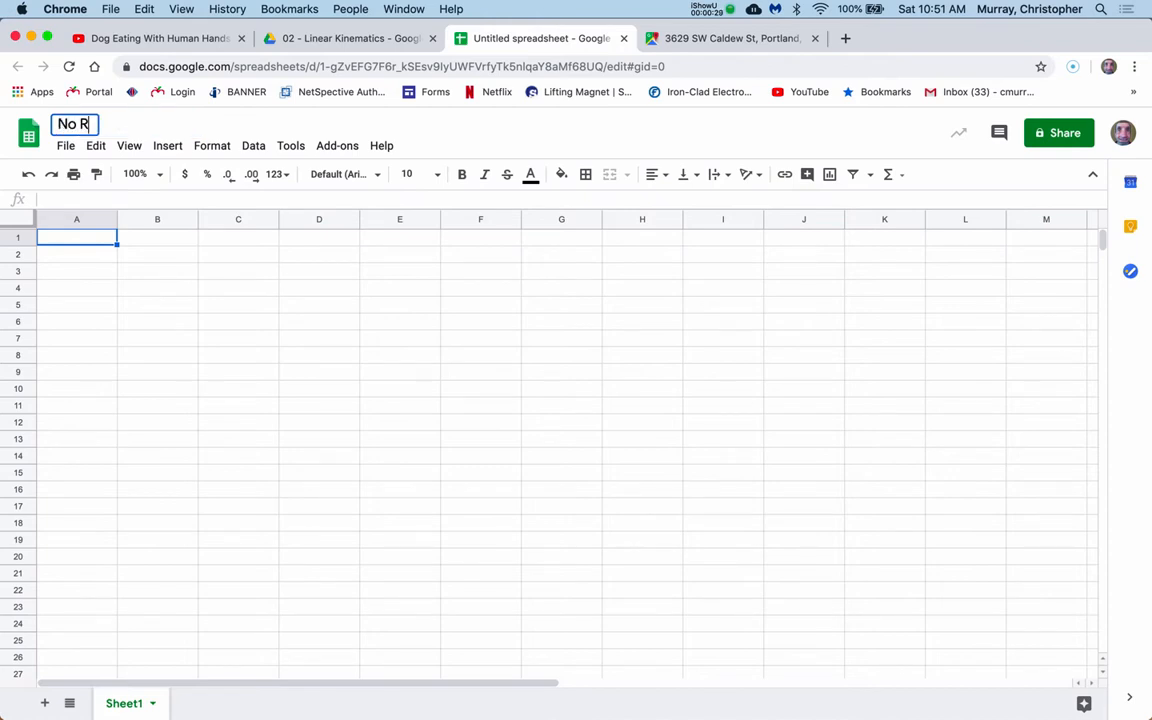
type("eason To ")
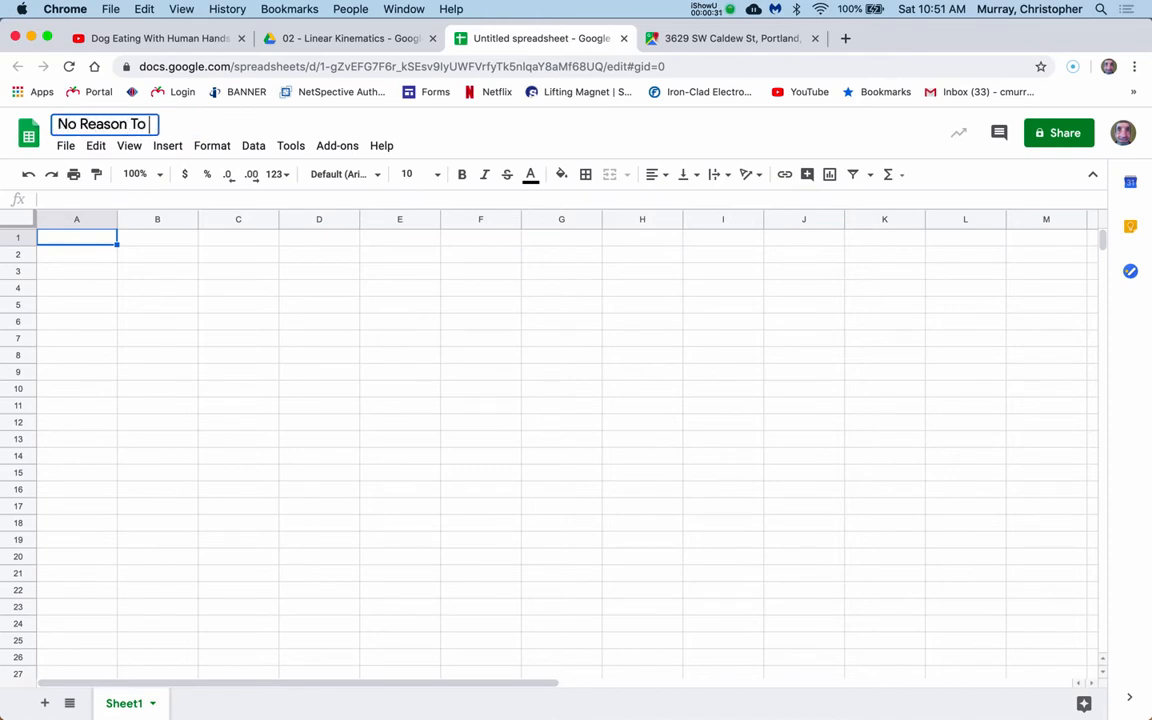
type("Speed Lab")
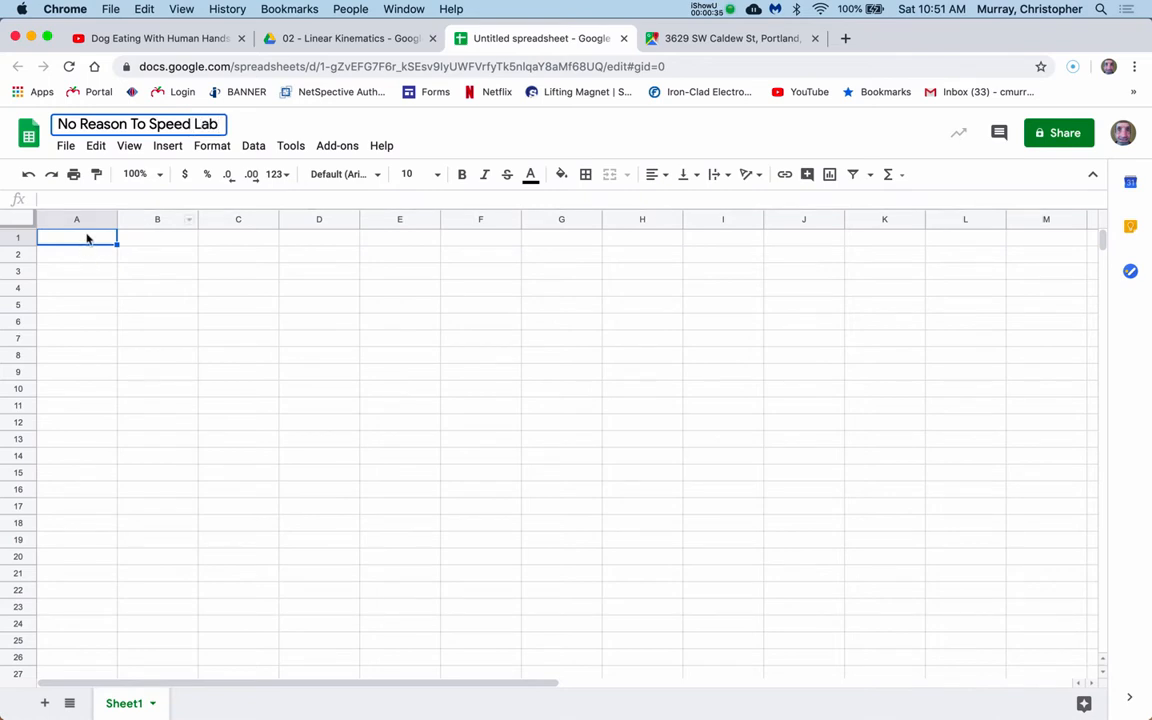
Enter the column headers "Distance (mi)", "Speed (mph)" and "Time (hr)" in cells A1 to C1.
left_click(87, 238)
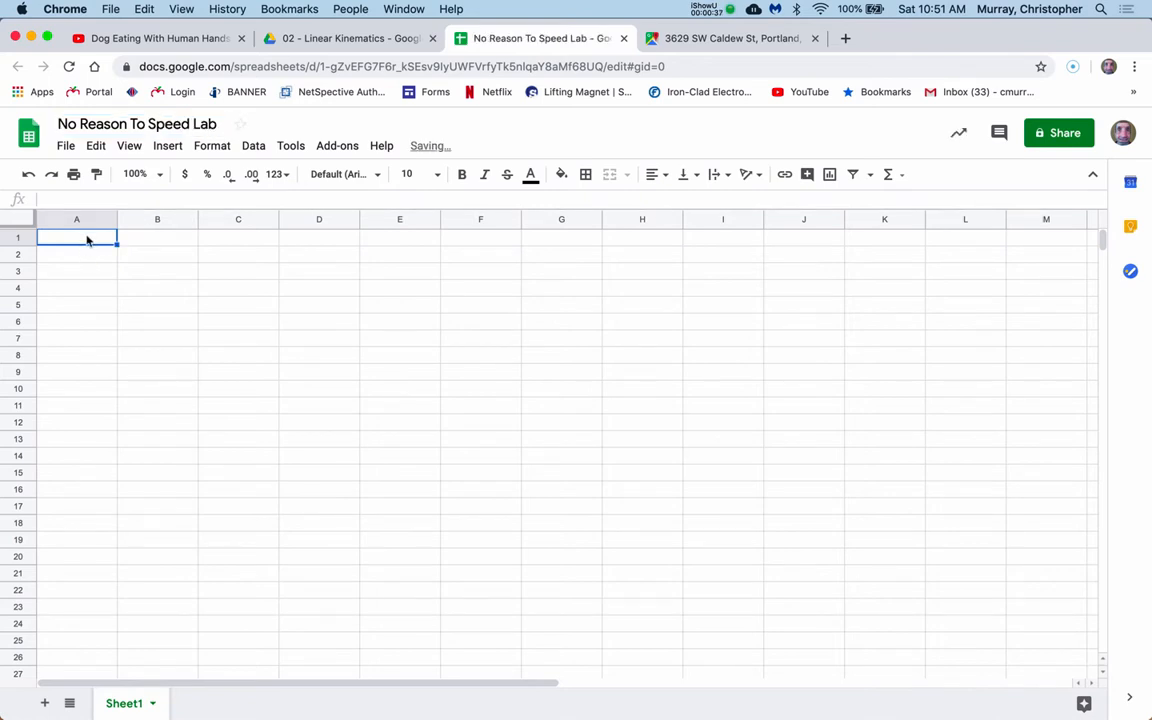
type("Distance")
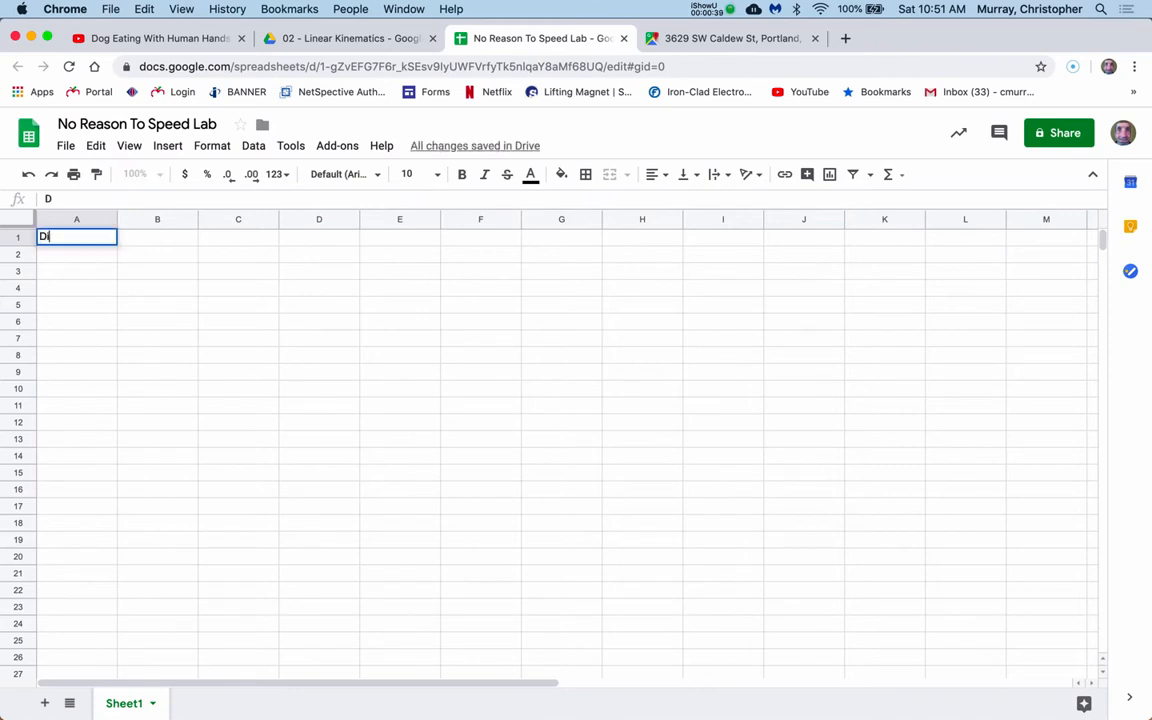
type(" (mi)")
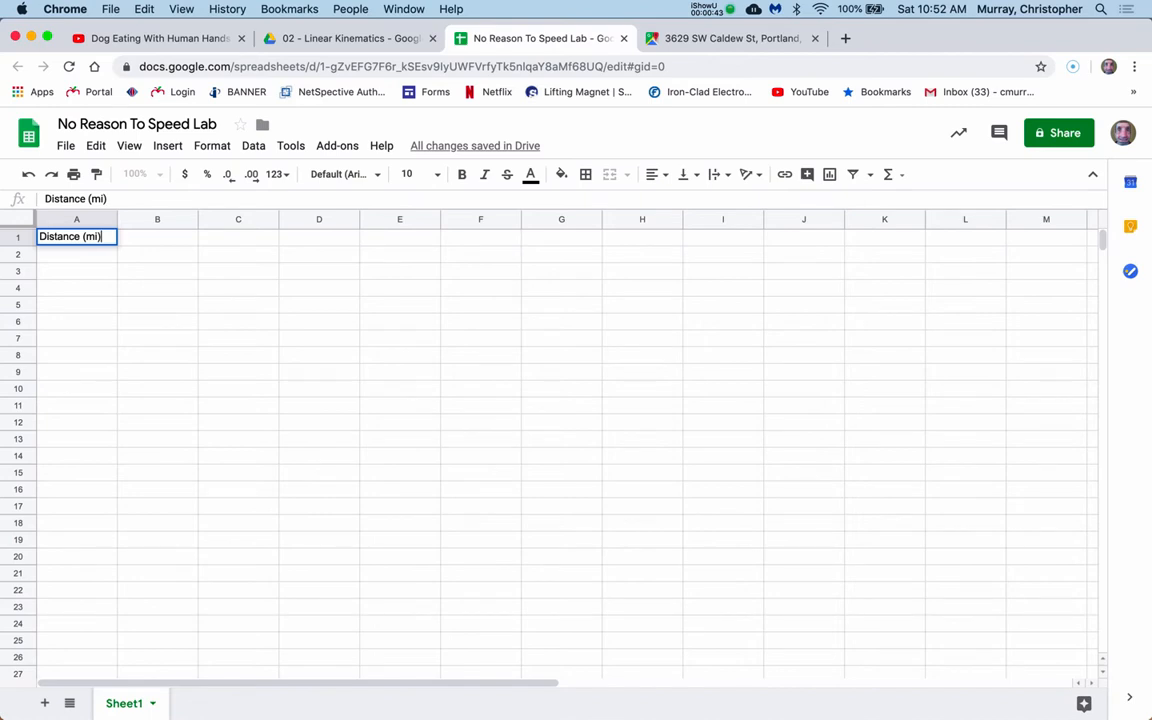
key("Tab")
type("Speed")
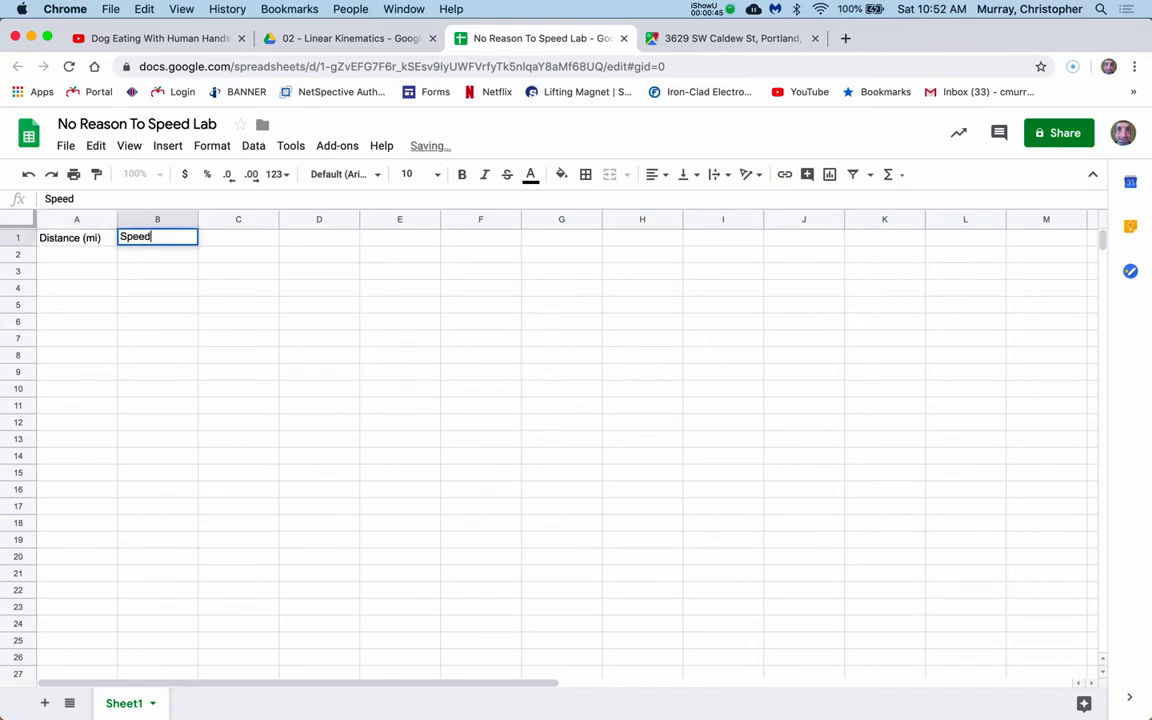
type(" (m")
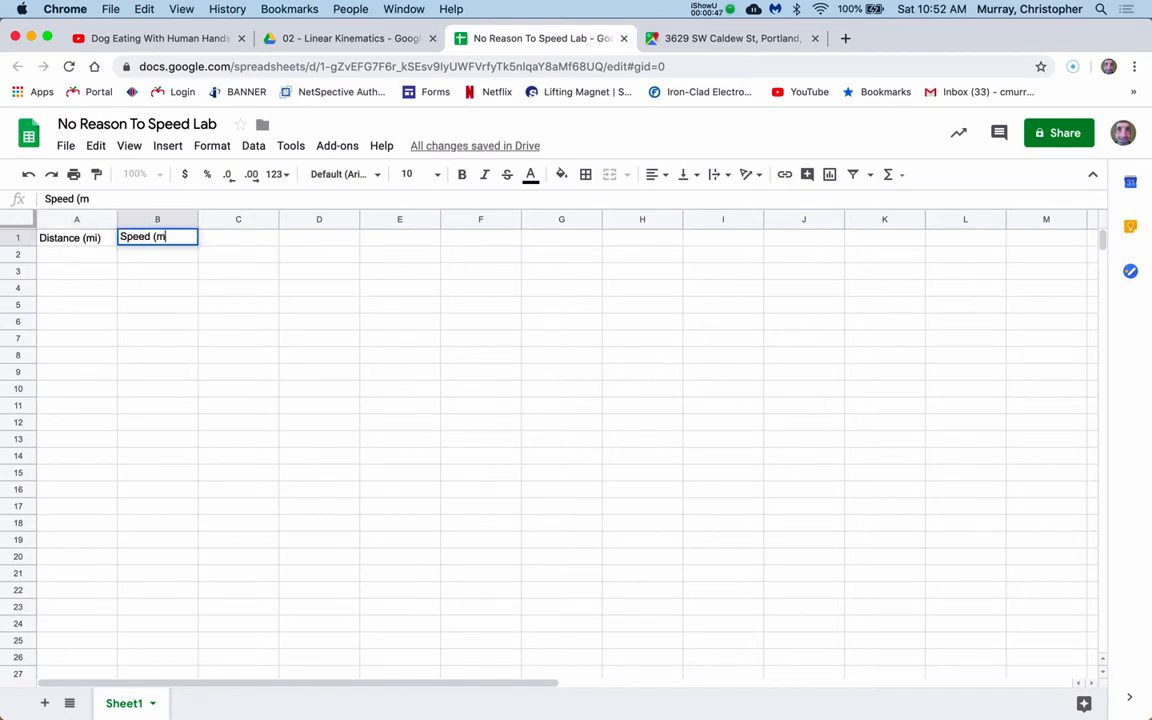
type("ph)")
key("Tab")
type("Tim")
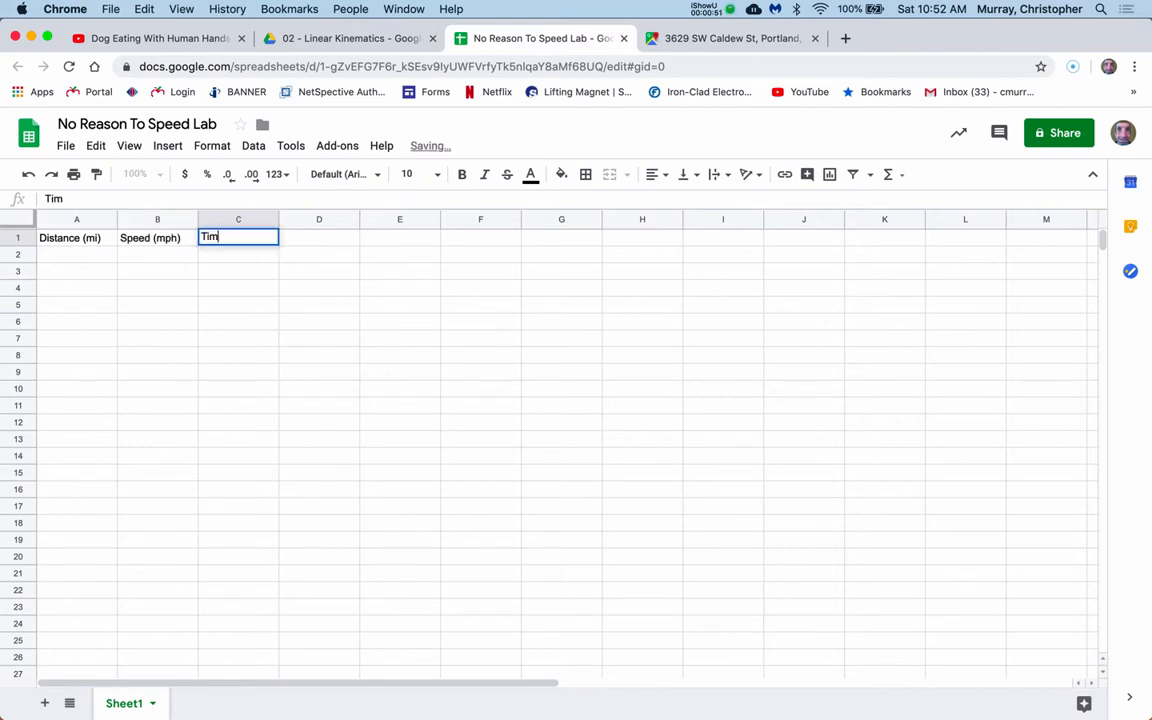
type("e (hr")
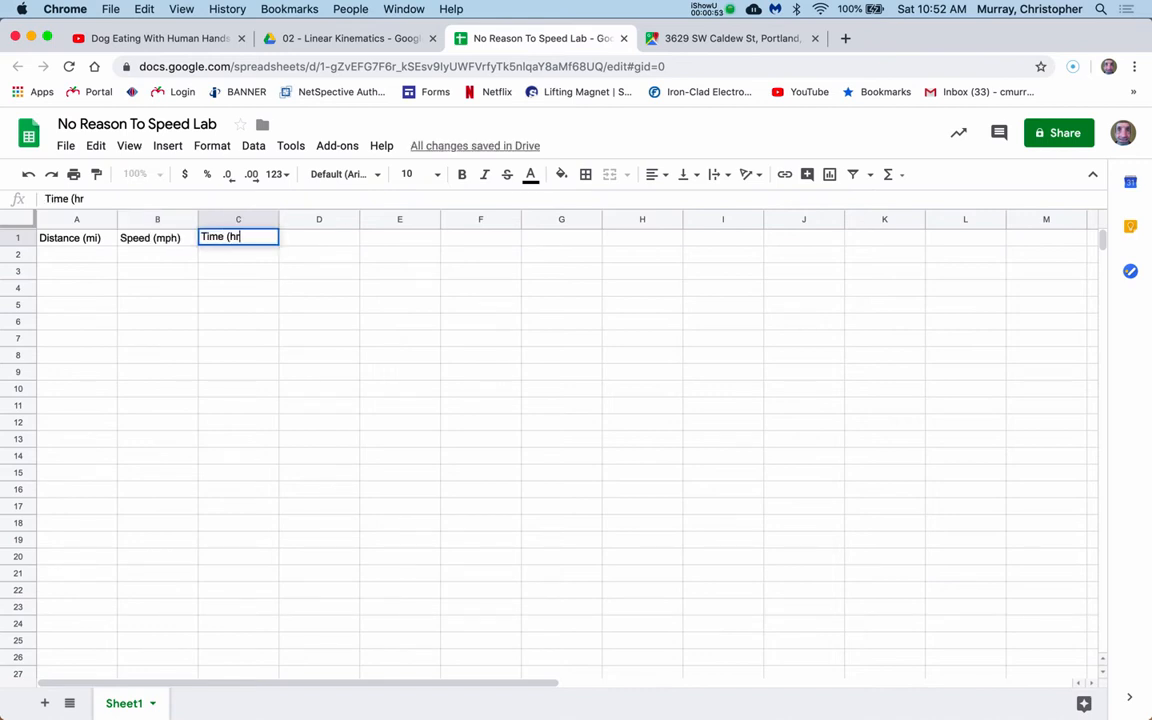
type(")")
Fill in the first two data rows: distance 0.3 with speed 20 in row 2, and distance 1.1 with speed 25 in row 3.
left_click(84, 257)
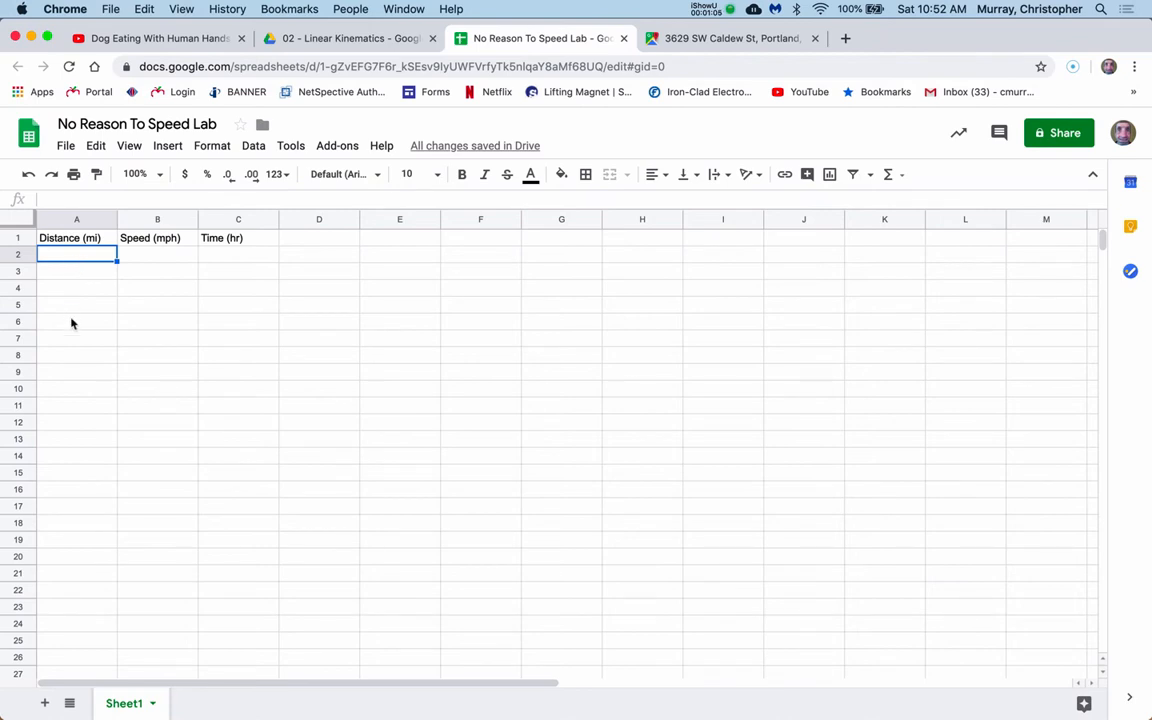
type(".3")
key("Tab")
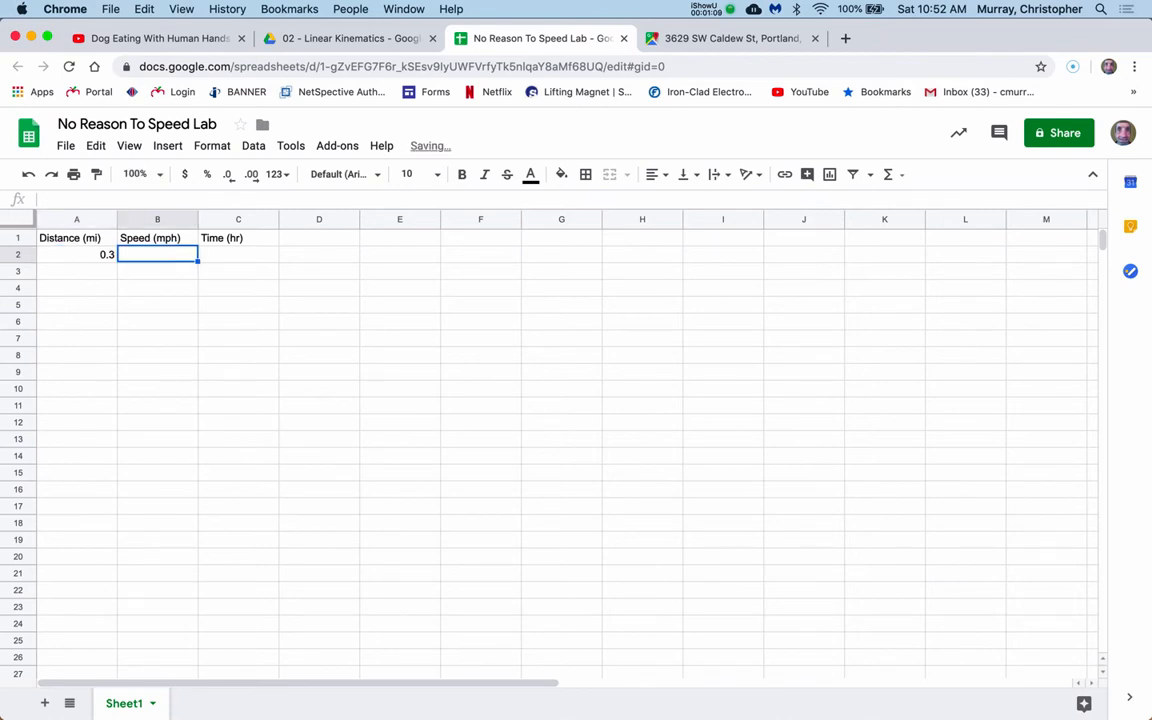
type("20")
key("Return")
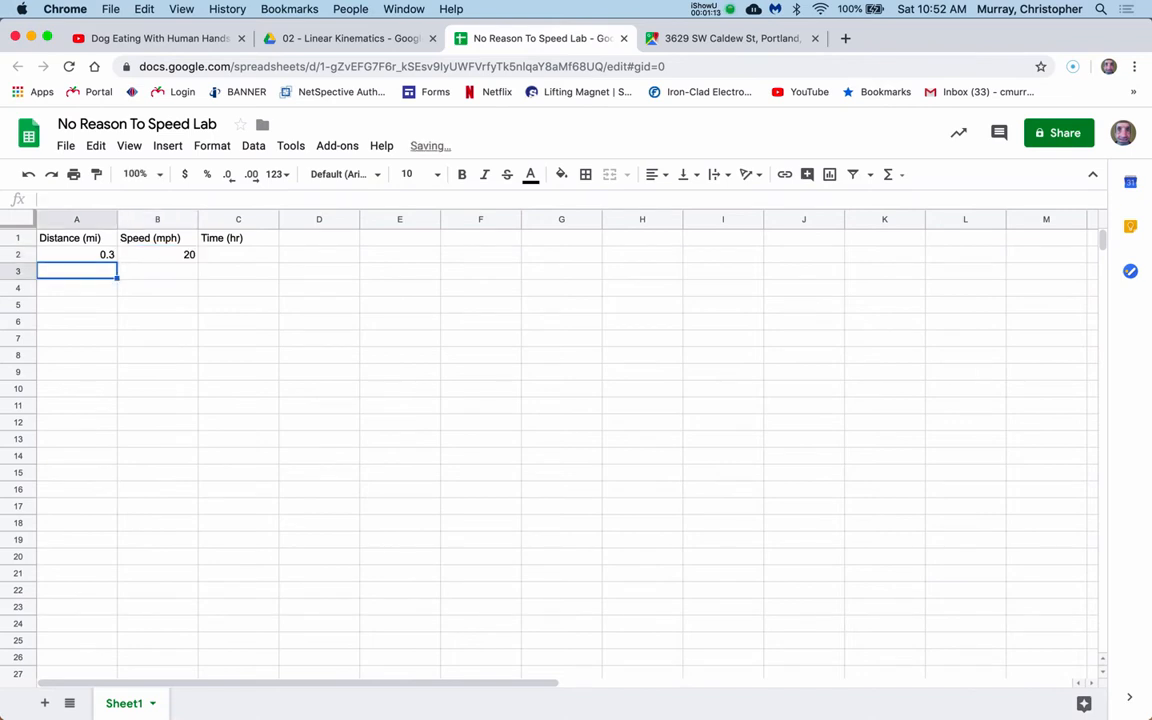
type("2.1")
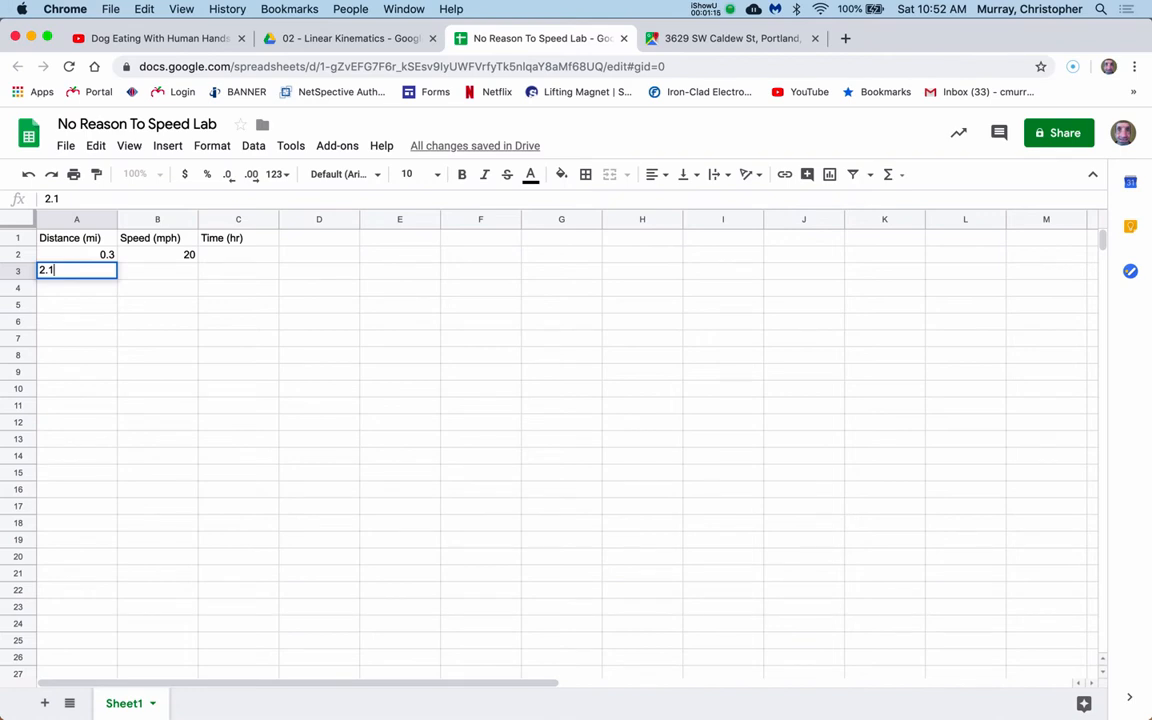
key("BackSpace")
key("BackSpace")
type("1.1")
key("Tab")
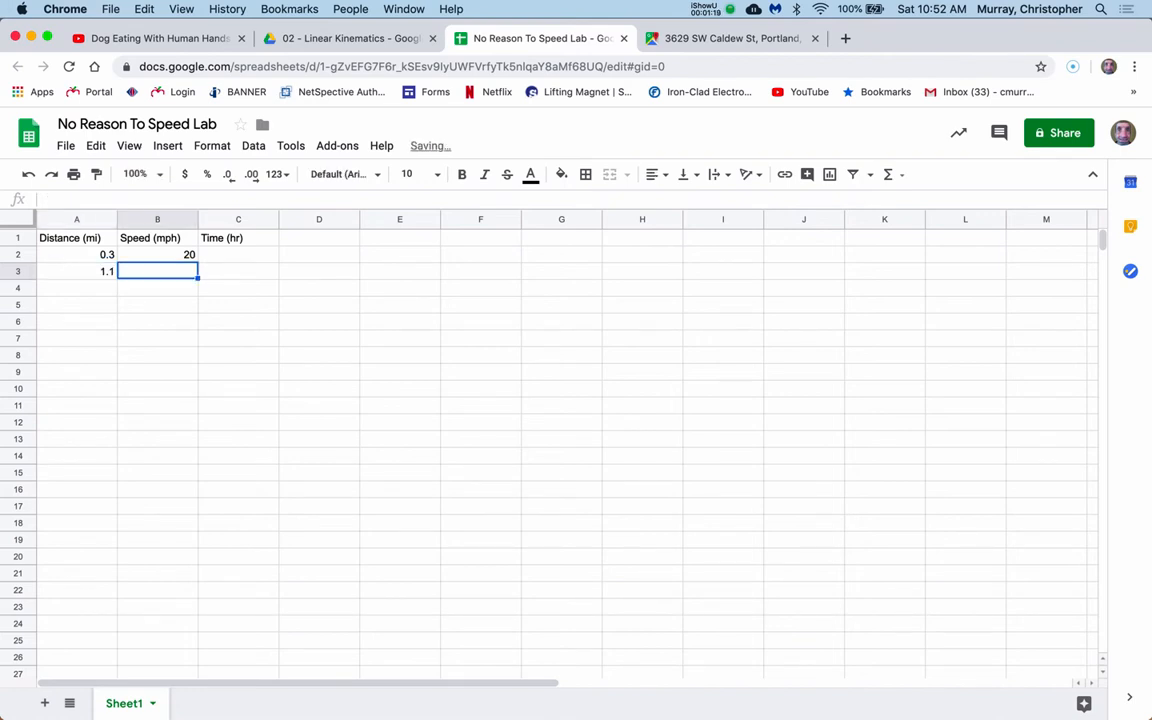
type("25")
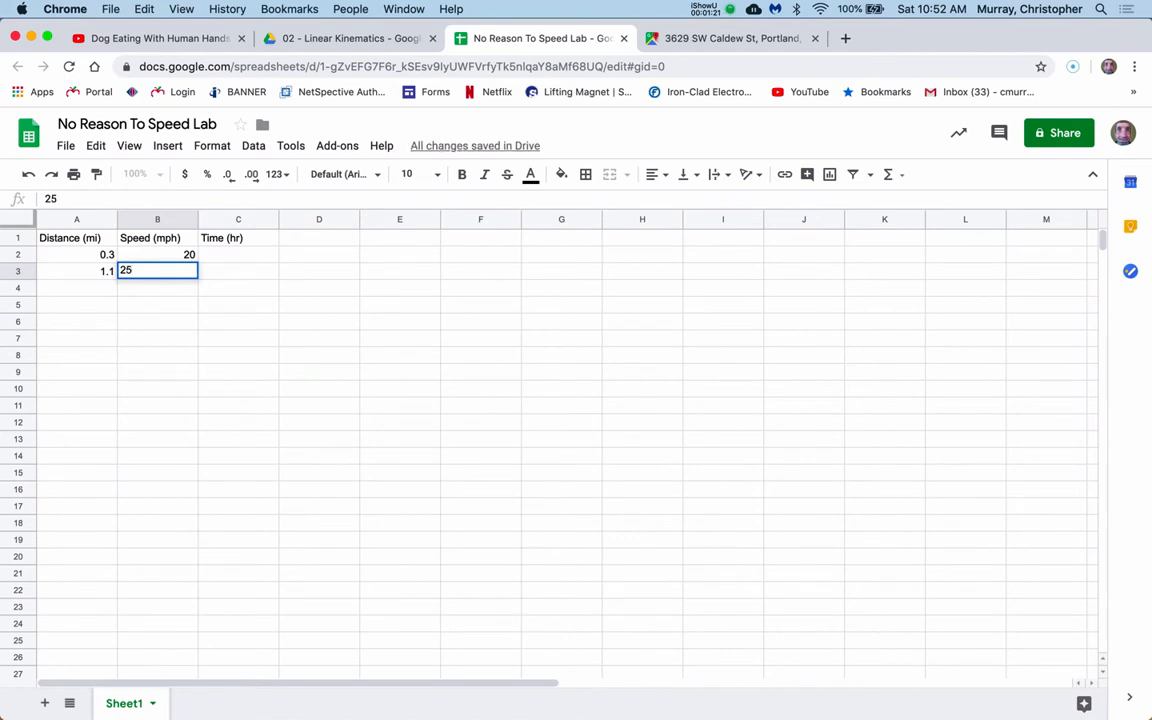
key("Return")
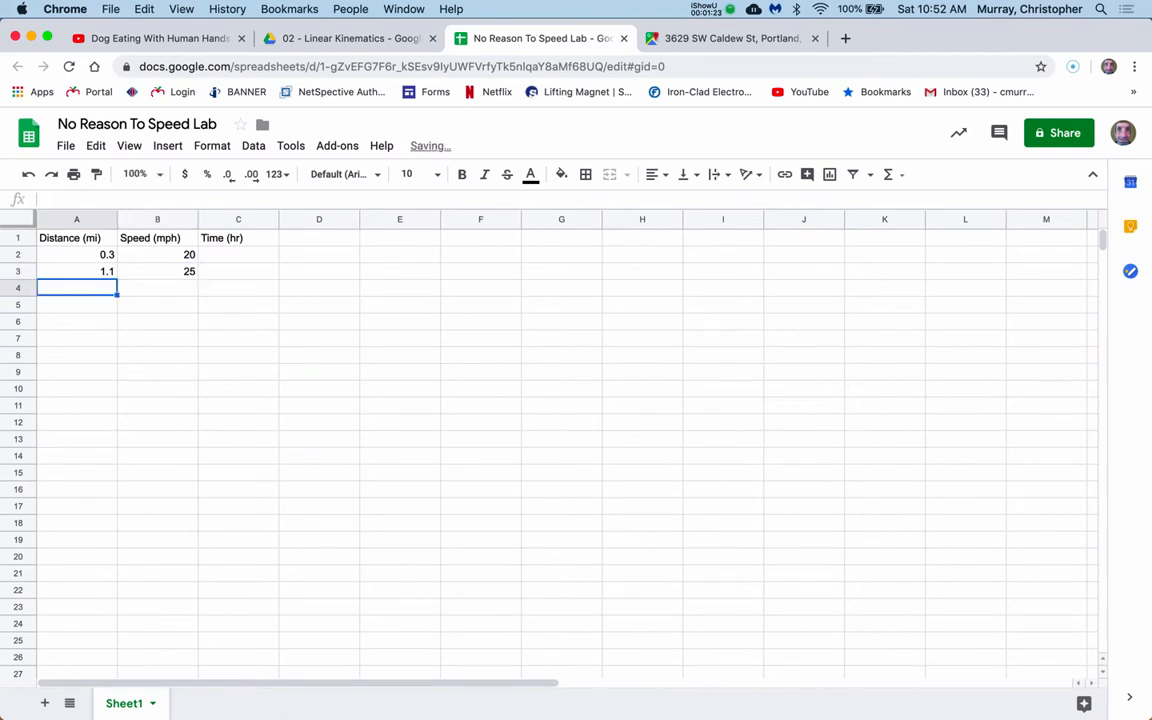
Fill in rows 4 to 6 with distances 9, 2.1 and 0.1 and speeds 55, 45 and 20.
type("9")
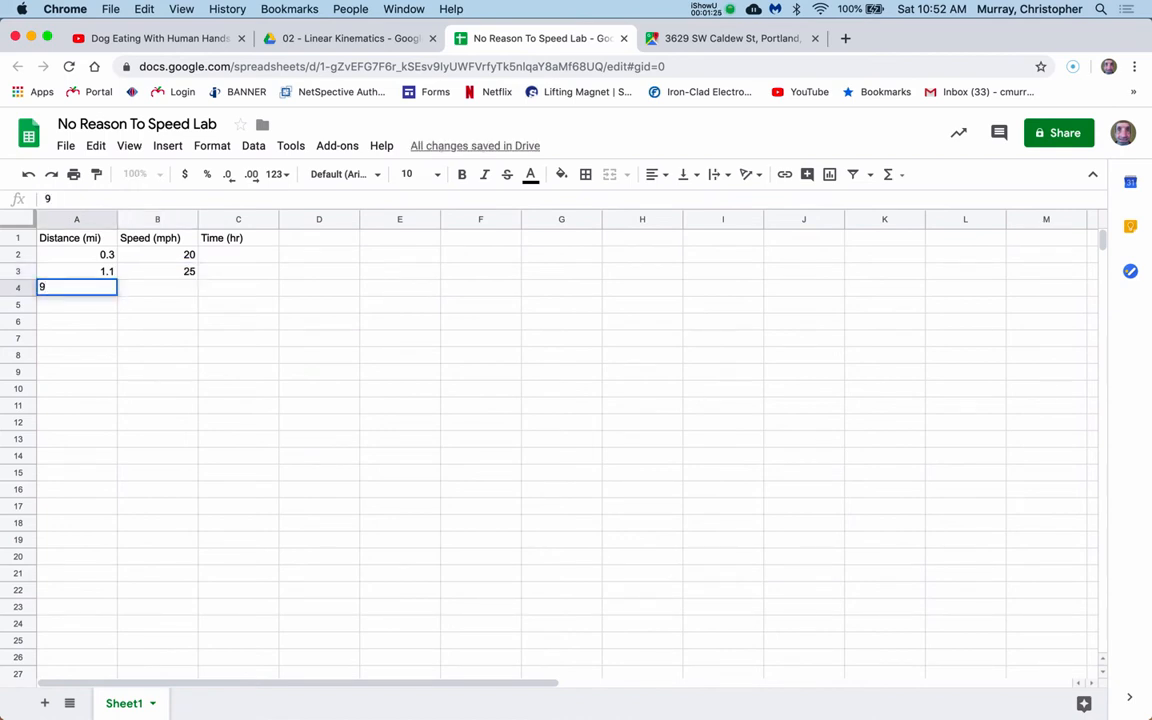
key("Tab")
type("55")
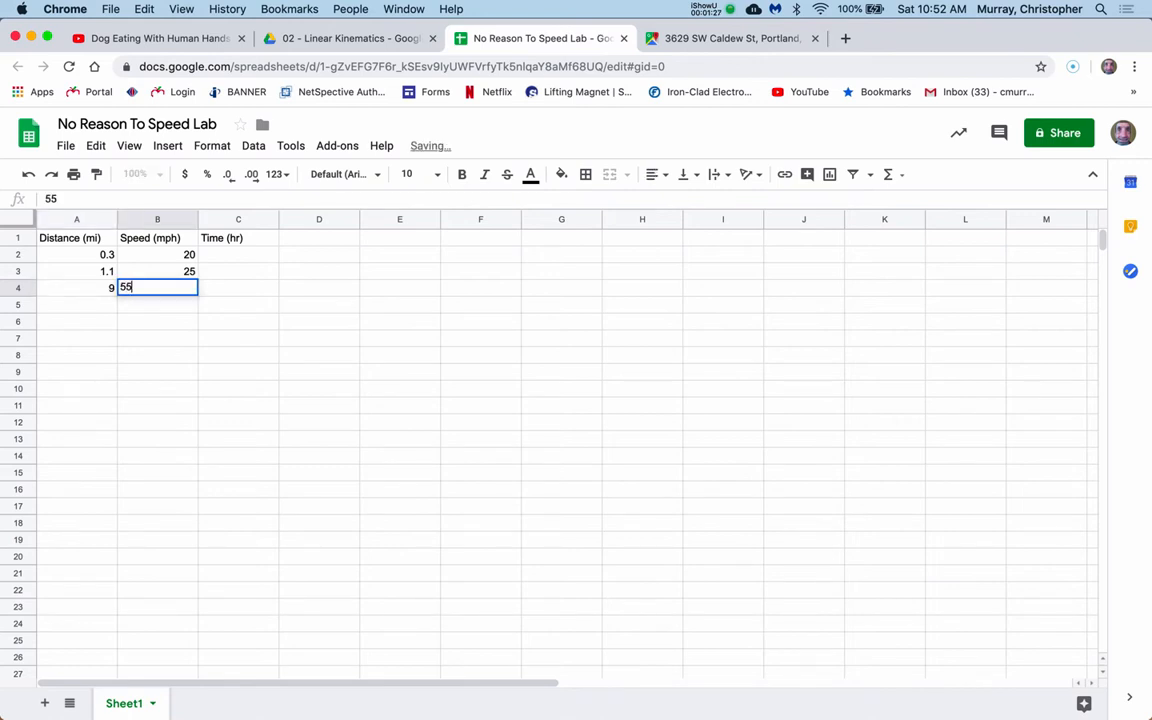
key("Return")
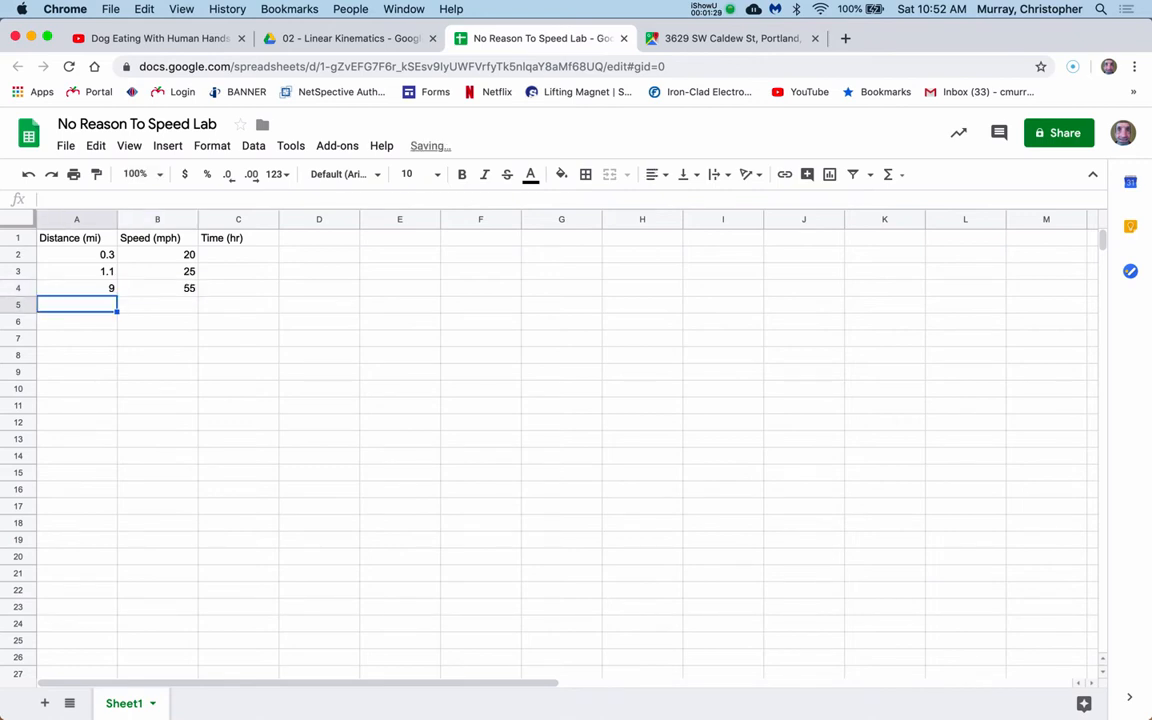
type("2.1")
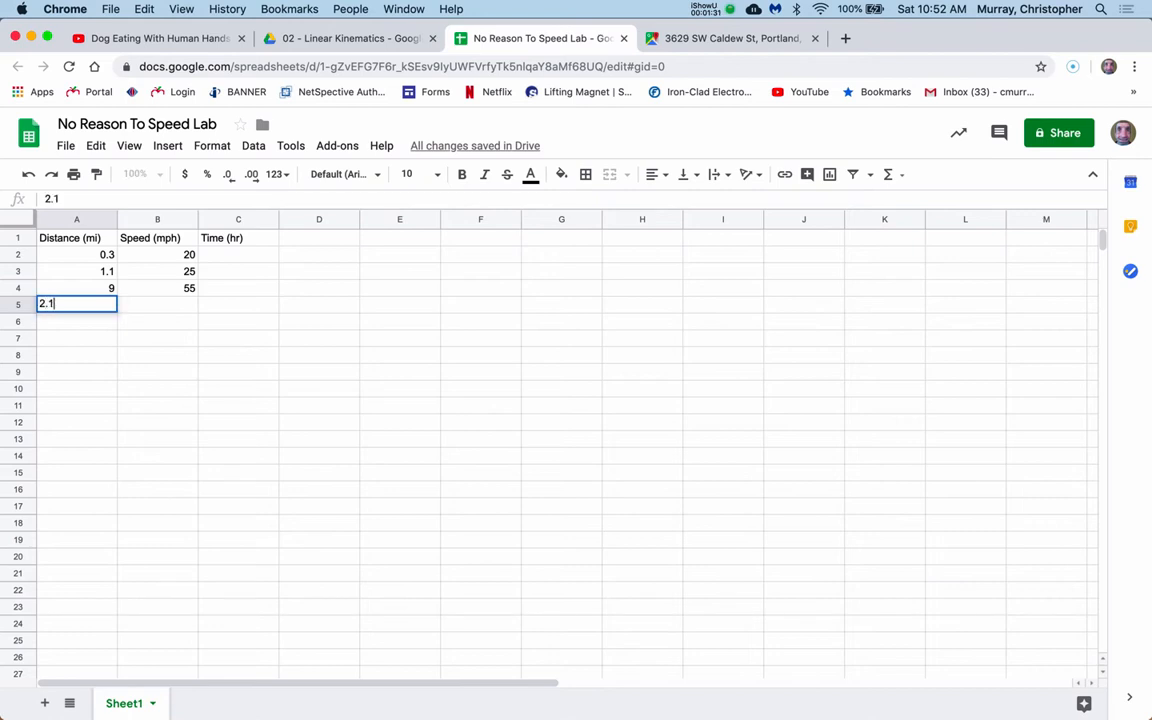
key("Tab")
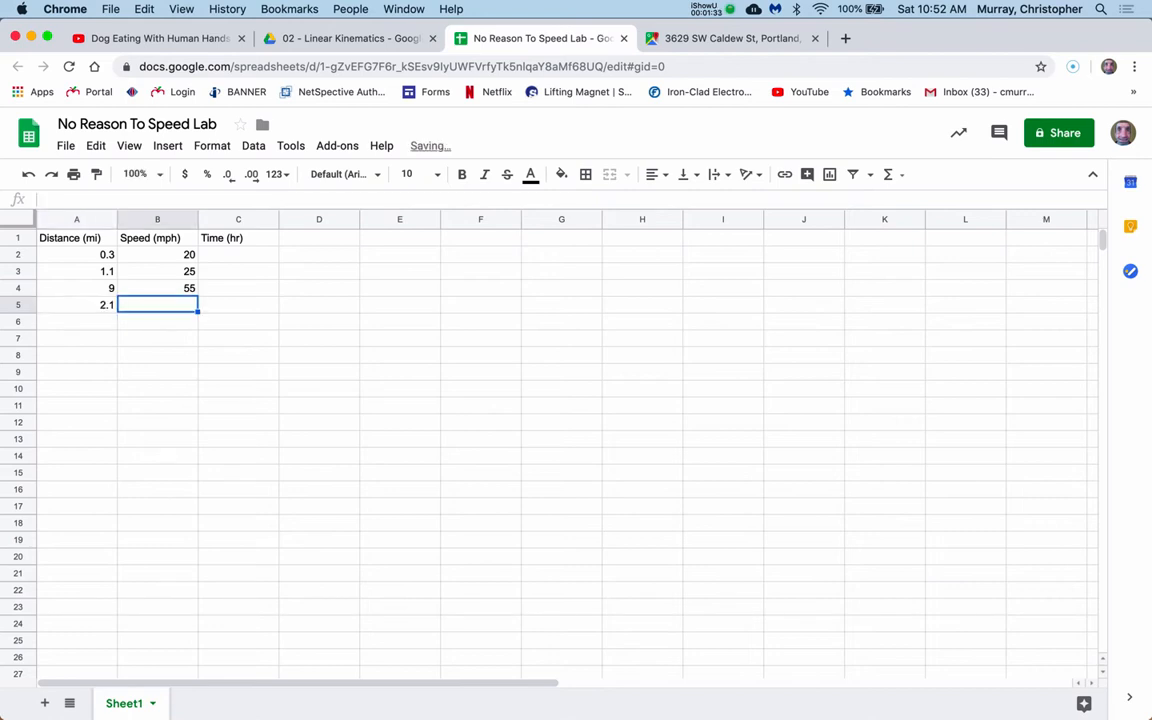
type("45")
key("Return")
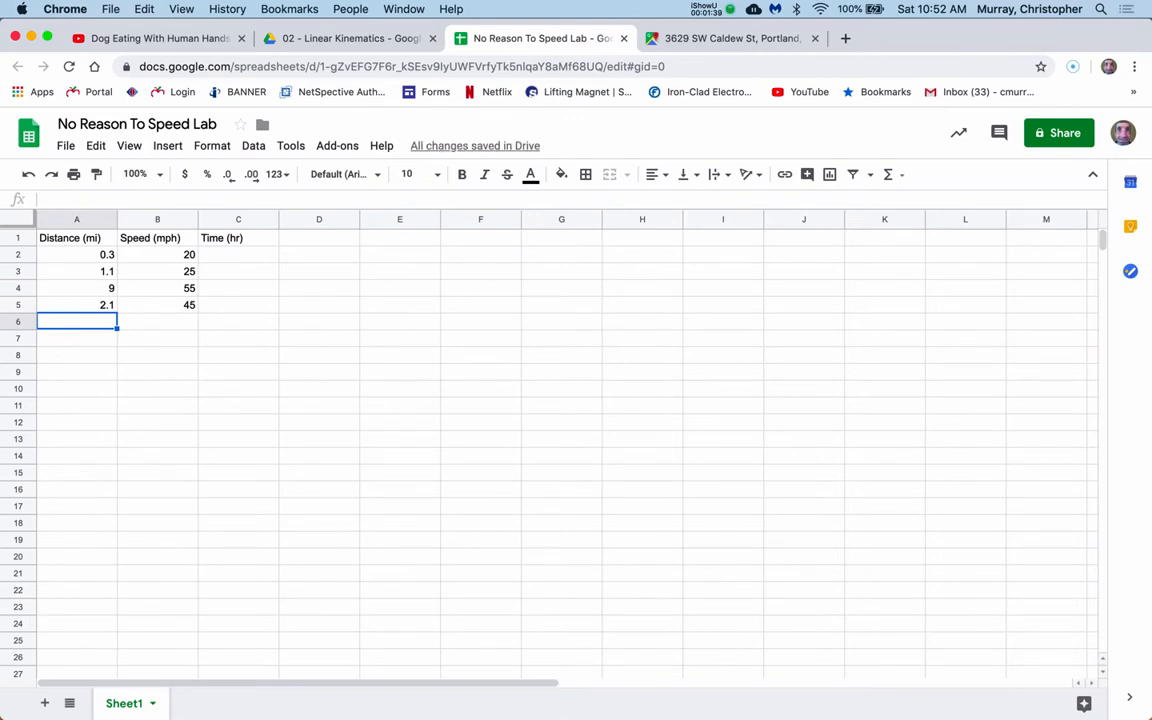
type(".1")
key("Tab")
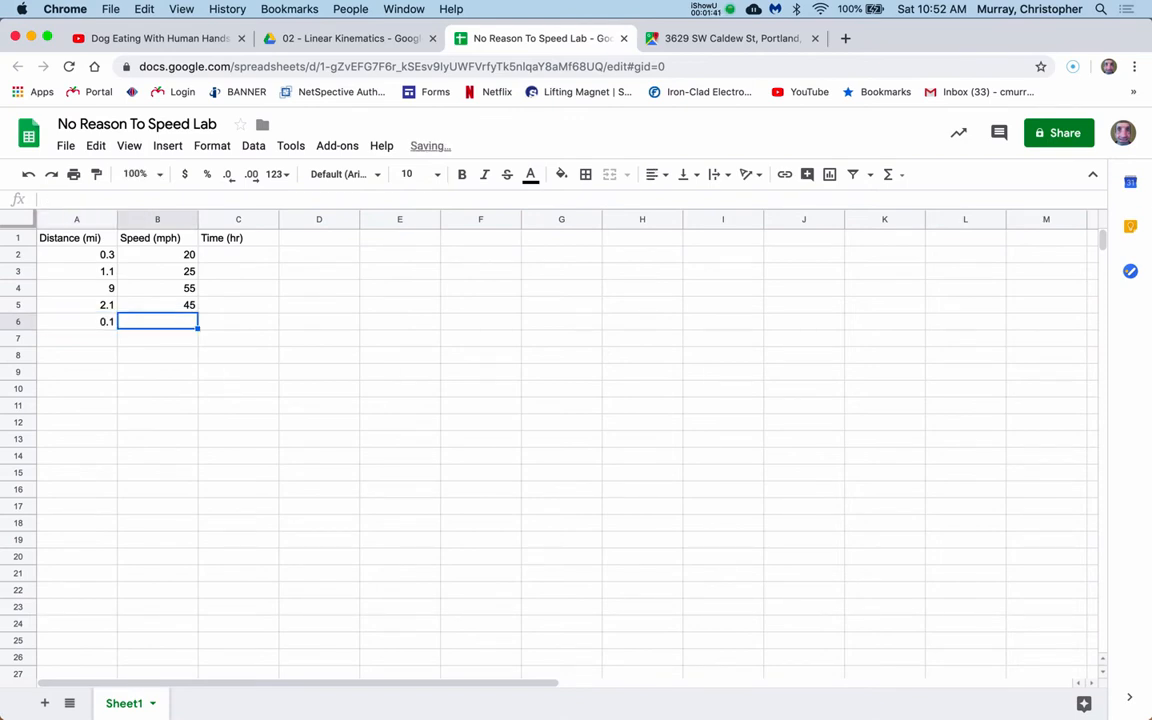
type("20")
key("Return")
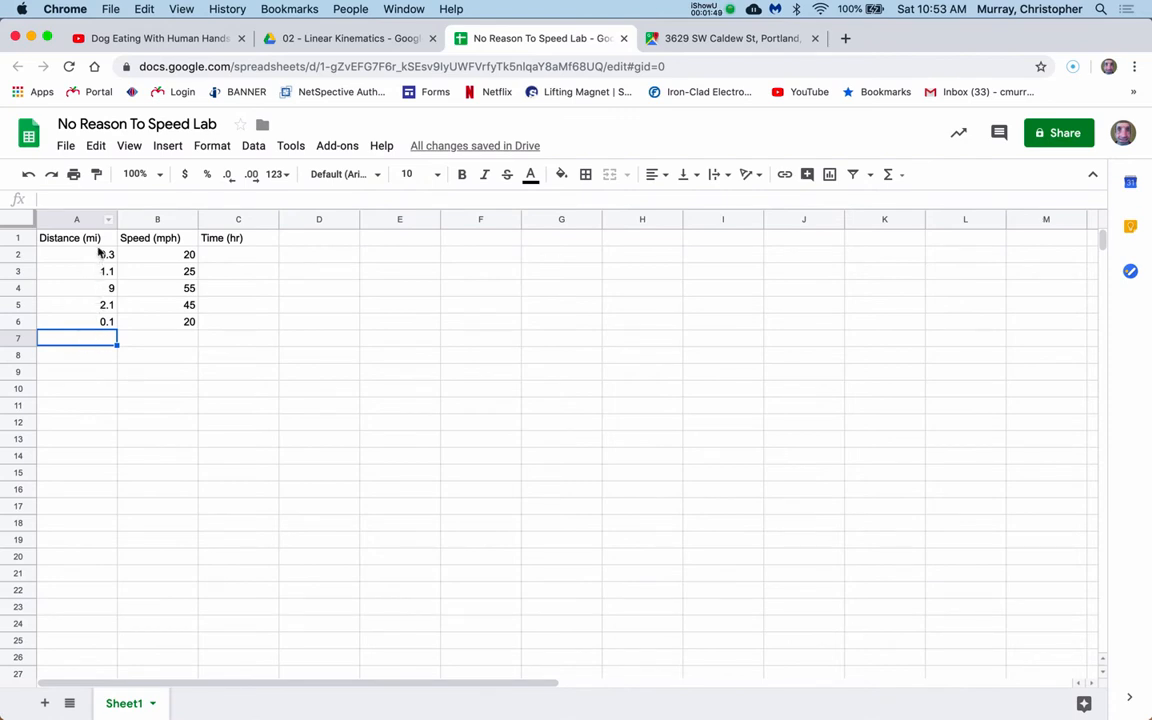
Format the distance values in A2:A6 to show one decimal place.
left_click_drag(97, 252, 103, 324)
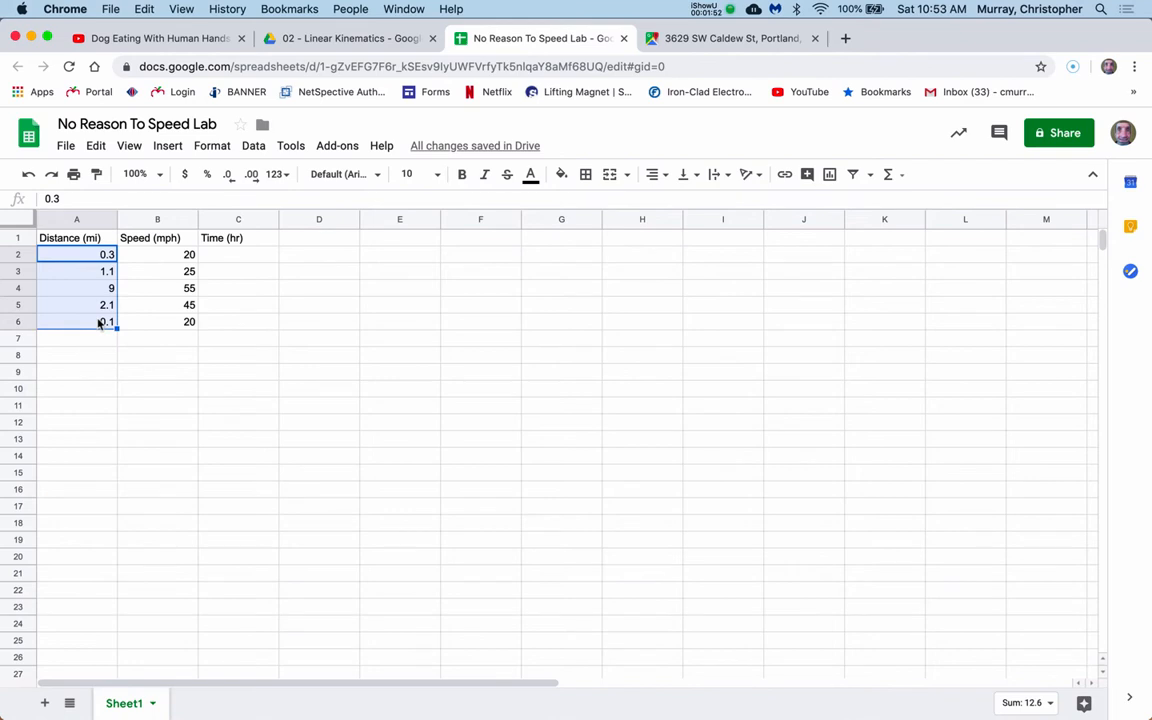
left_click(252, 174)
left_click(229, 175)
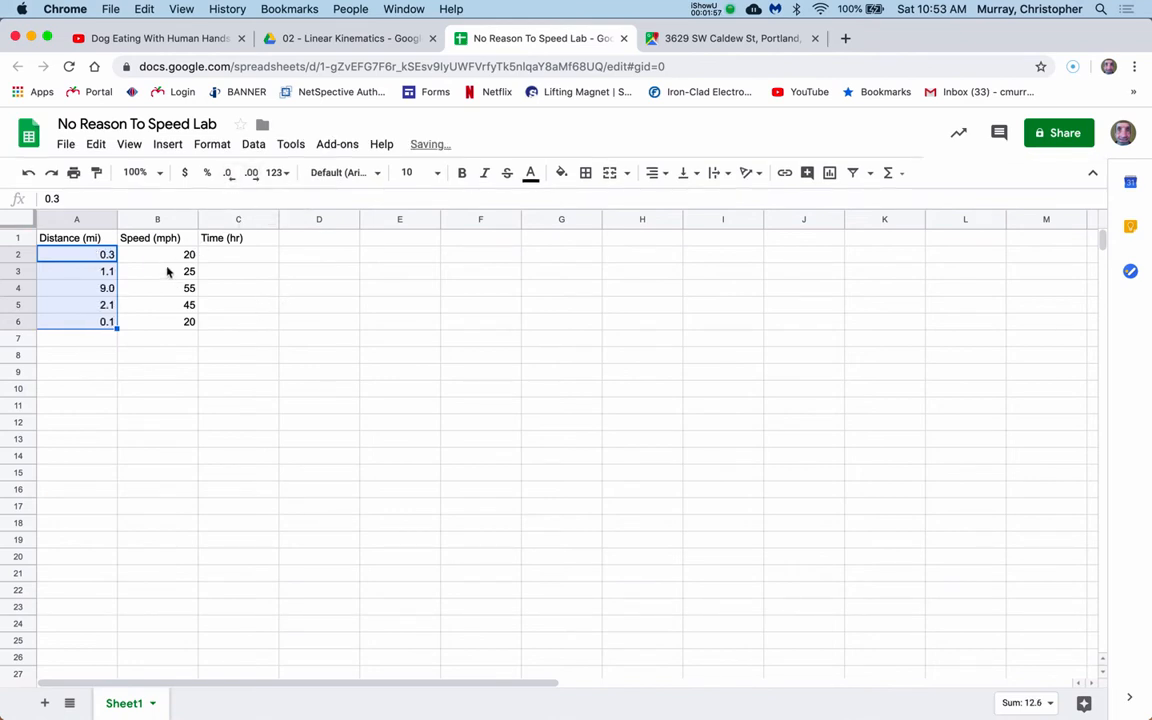
left_click(152, 386)
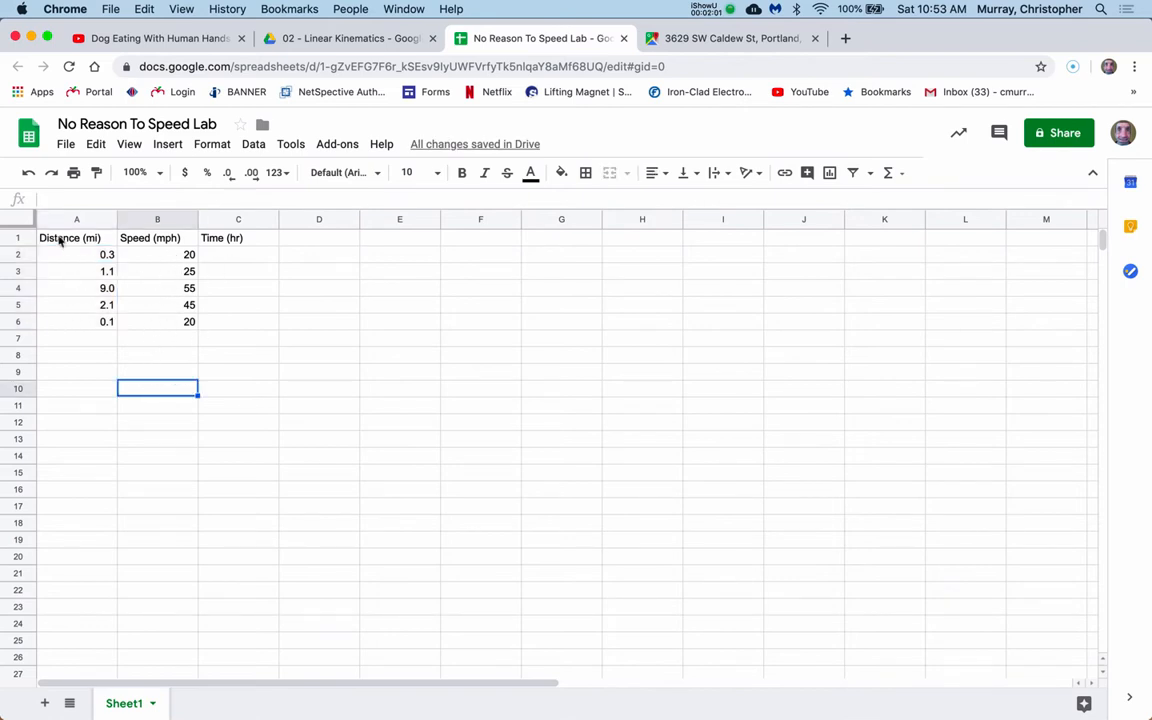
Move the table in A1:C6 down one row and enter the heading "At the speed limit" in A1.
left_click_drag(60, 240, 214, 328)
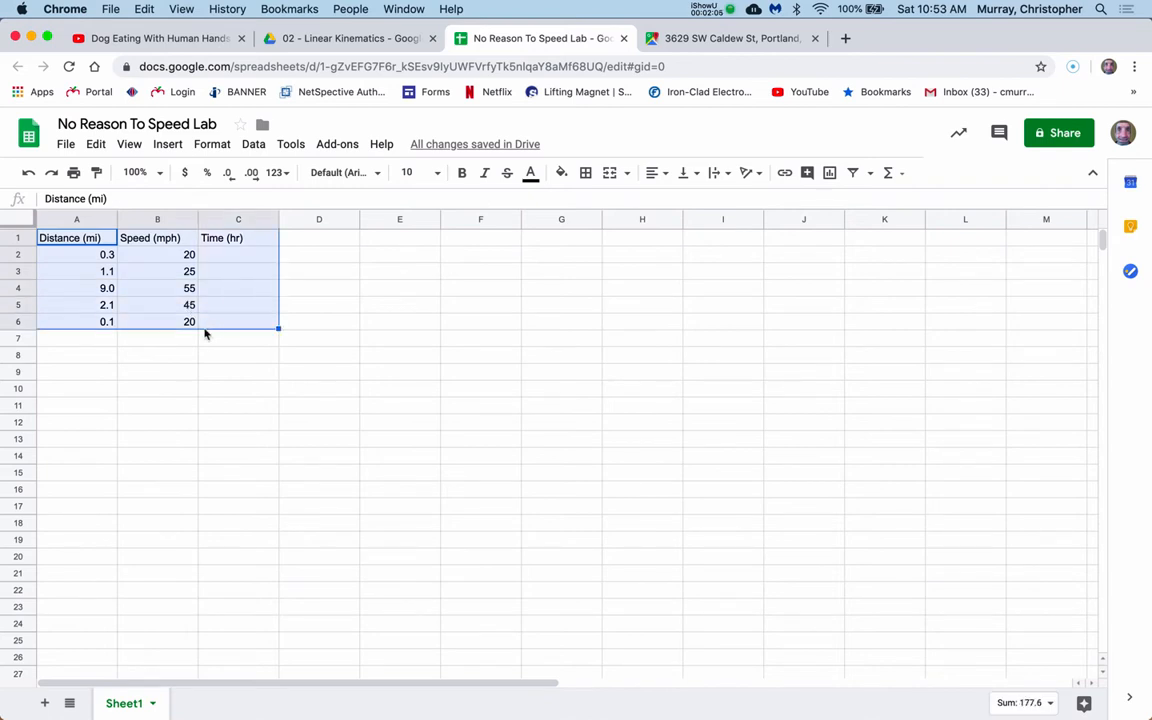
left_click_drag(180, 329, 183, 342)
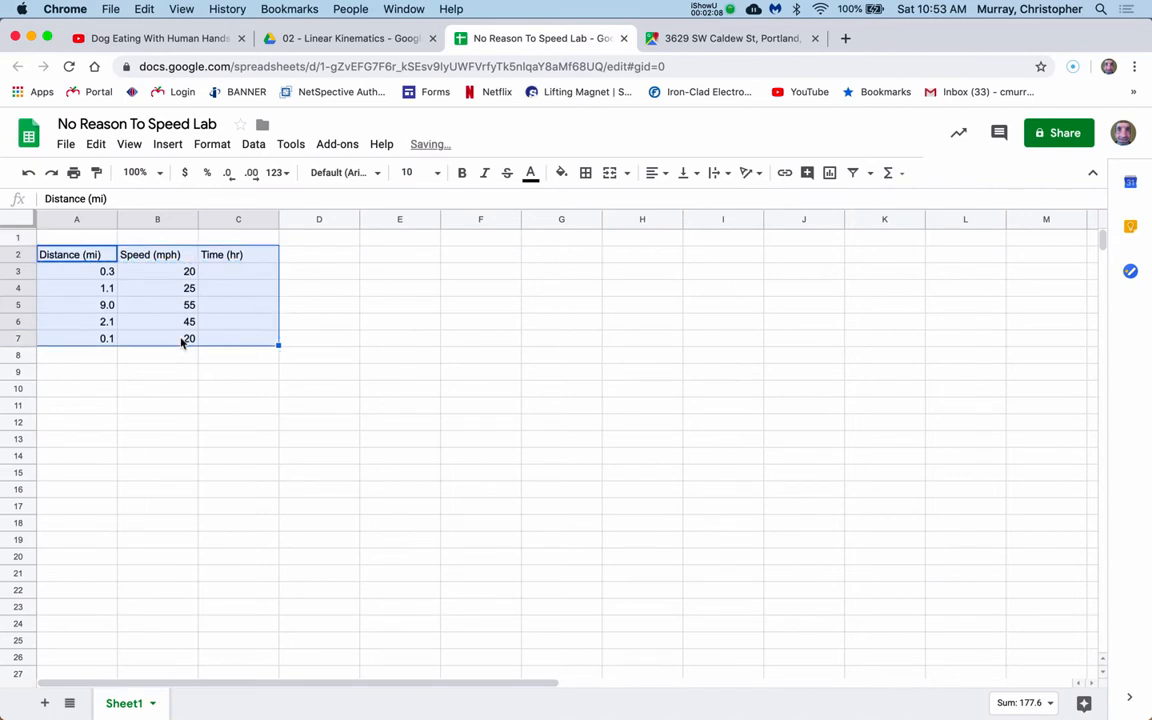
left_click(94, 241)
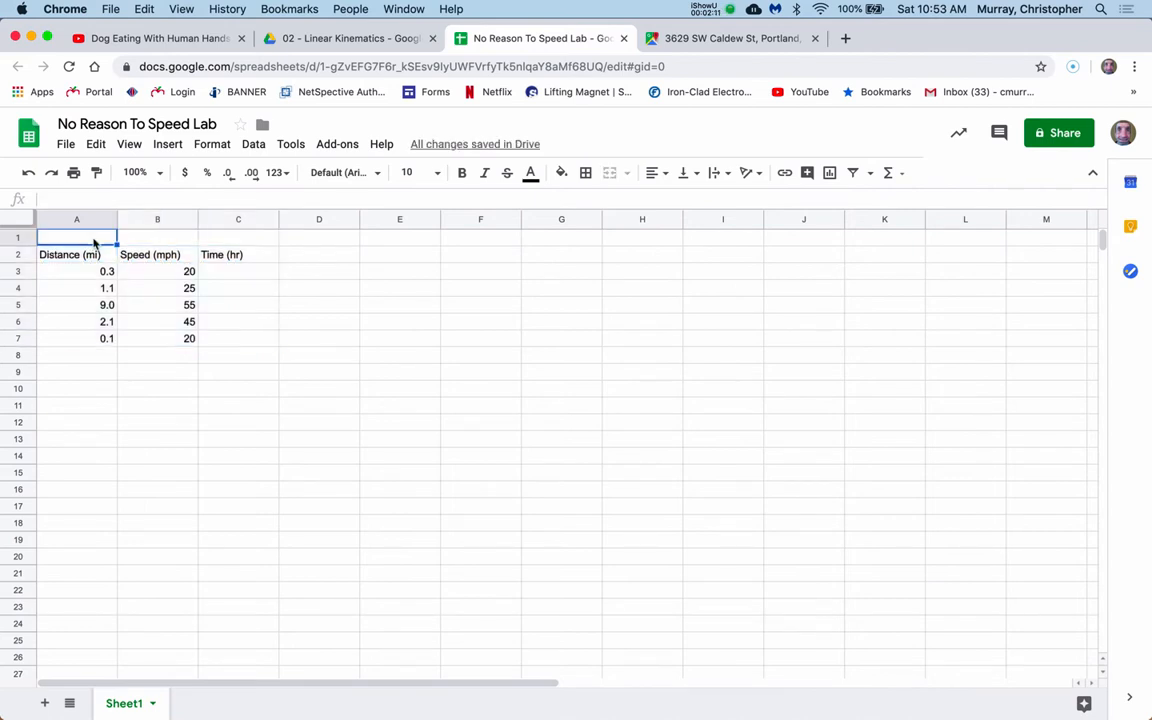
type("A")
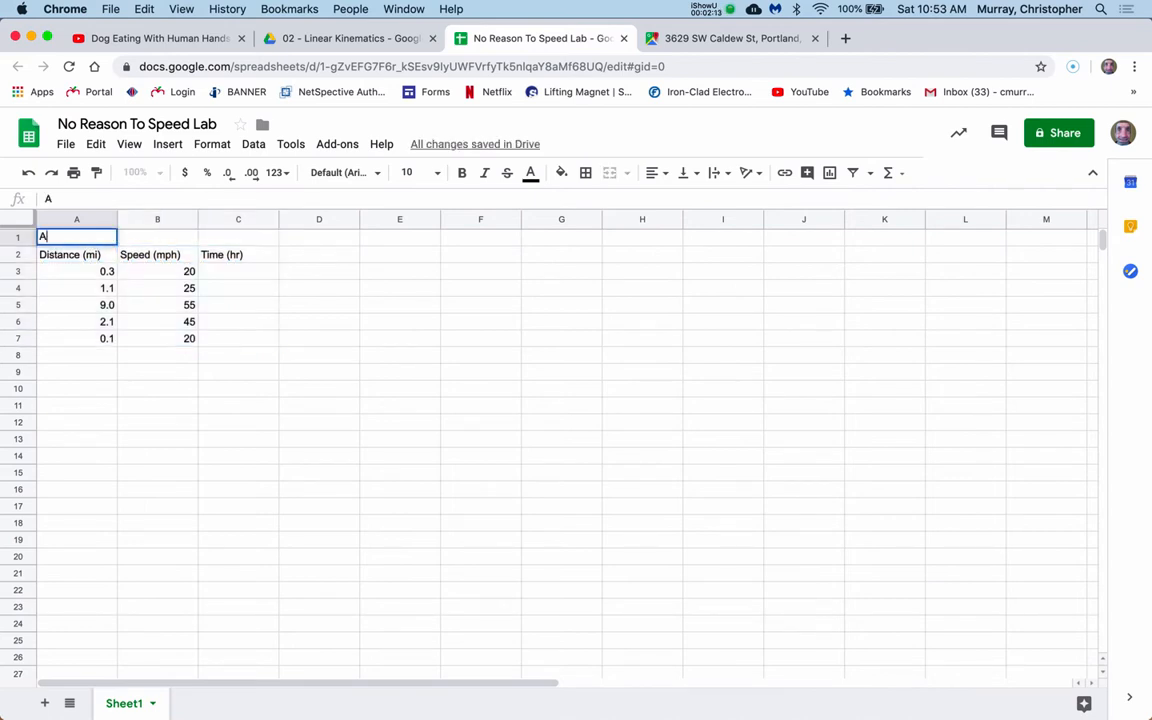
type("t the speed limit")
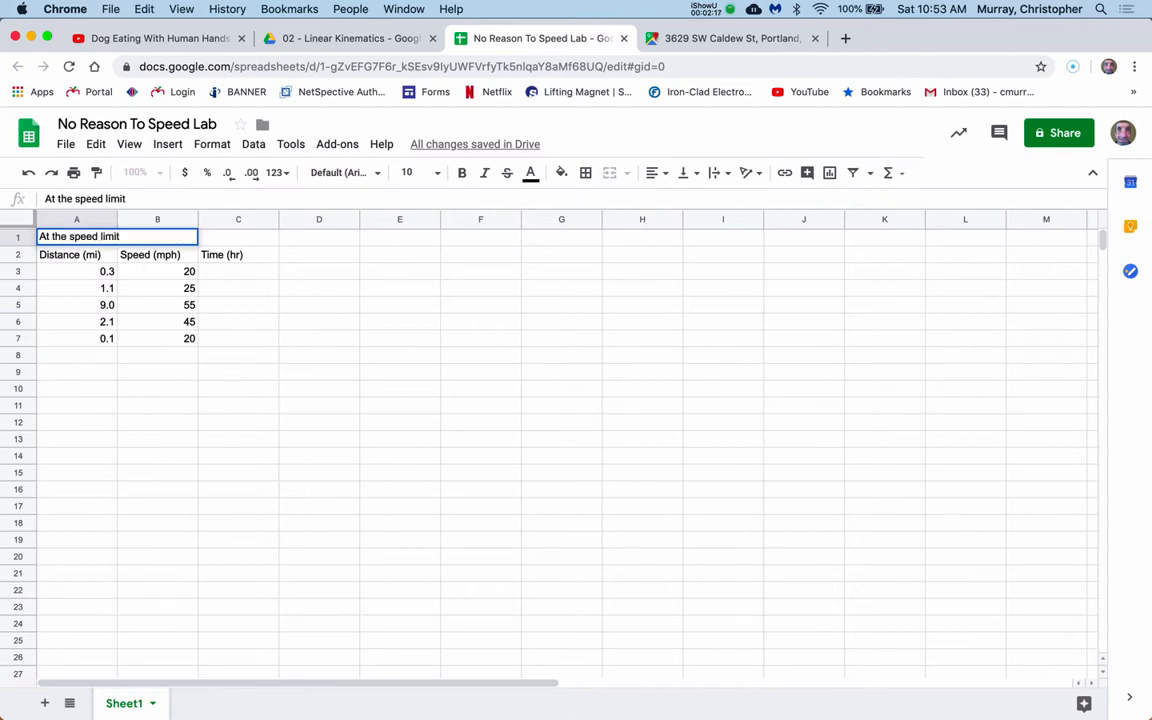
left_click(319, 374)
Calculate the first segment's time in C3 with the formula =A3/B3.
left_click(243, 275)
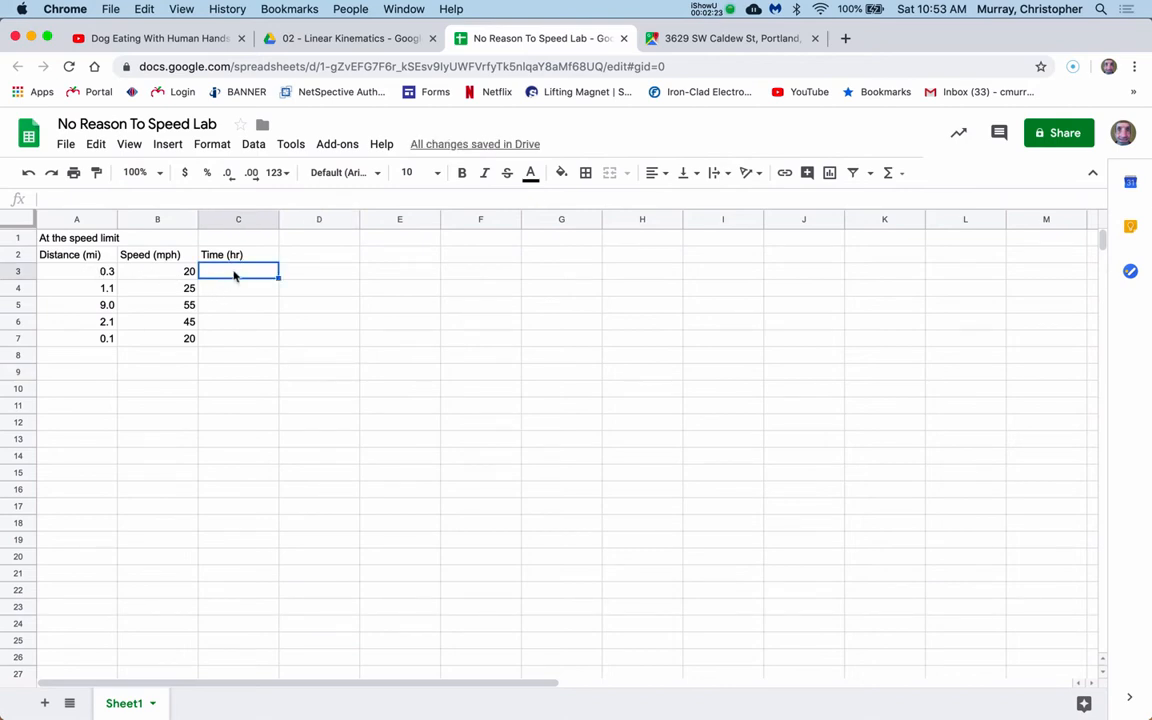
type("=")
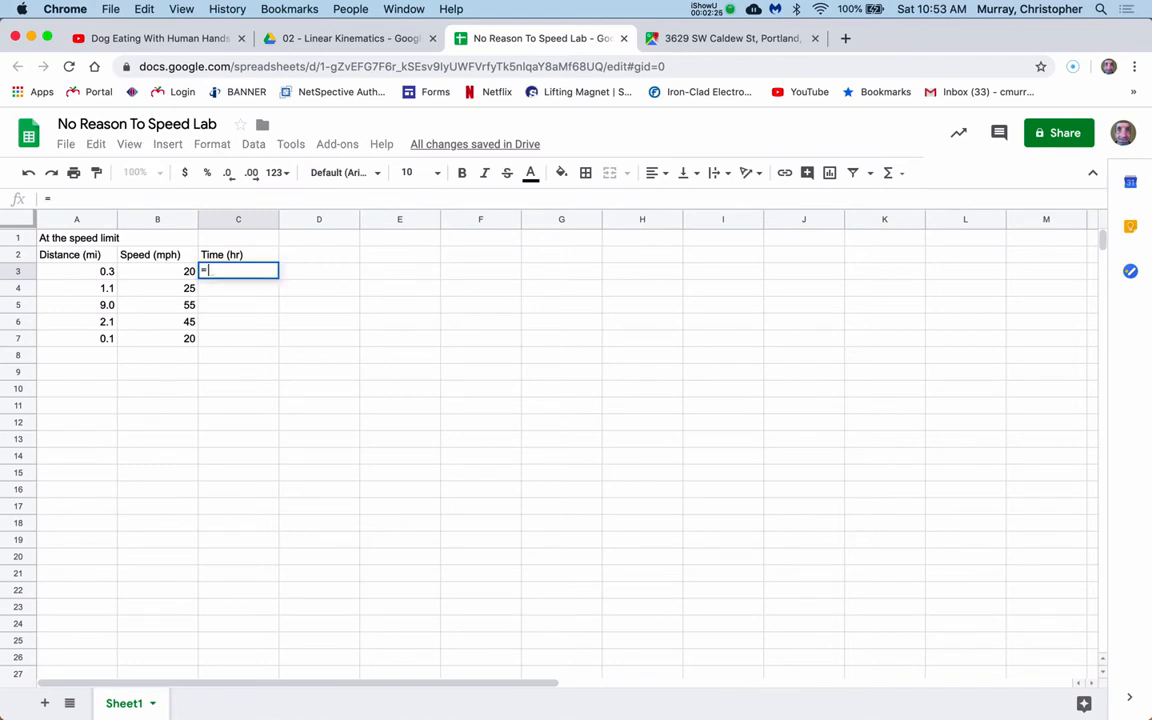
left_click(83, 275)
type("/")
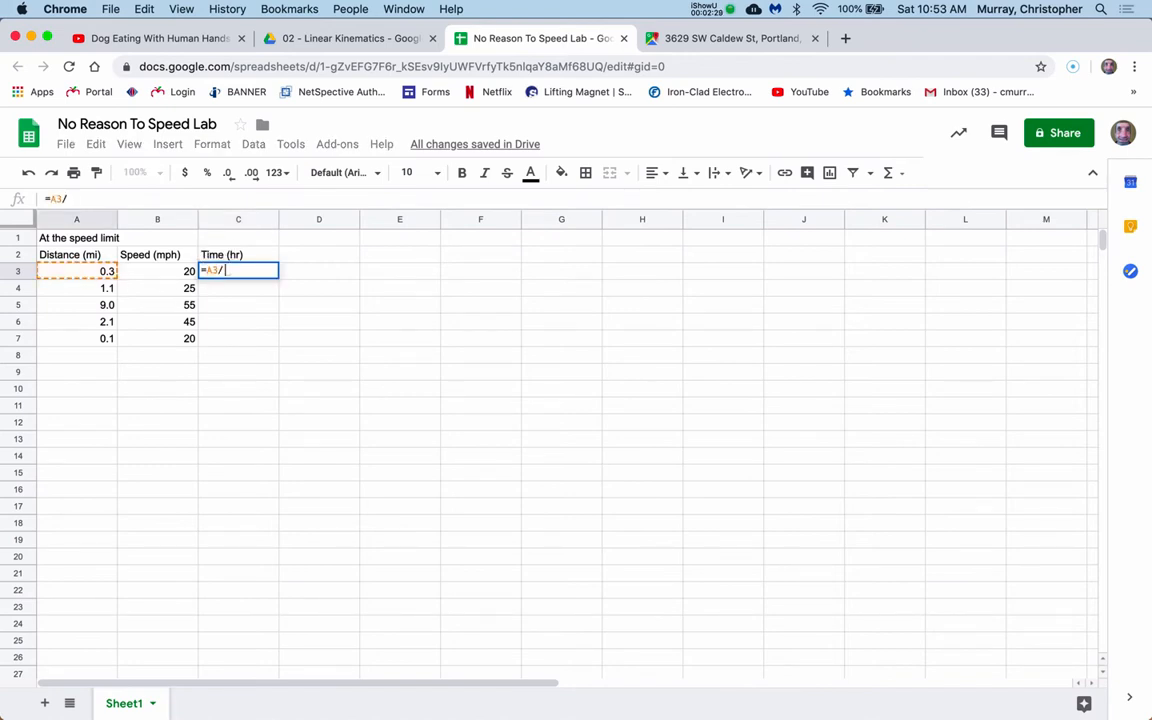
left_click(146, 276)
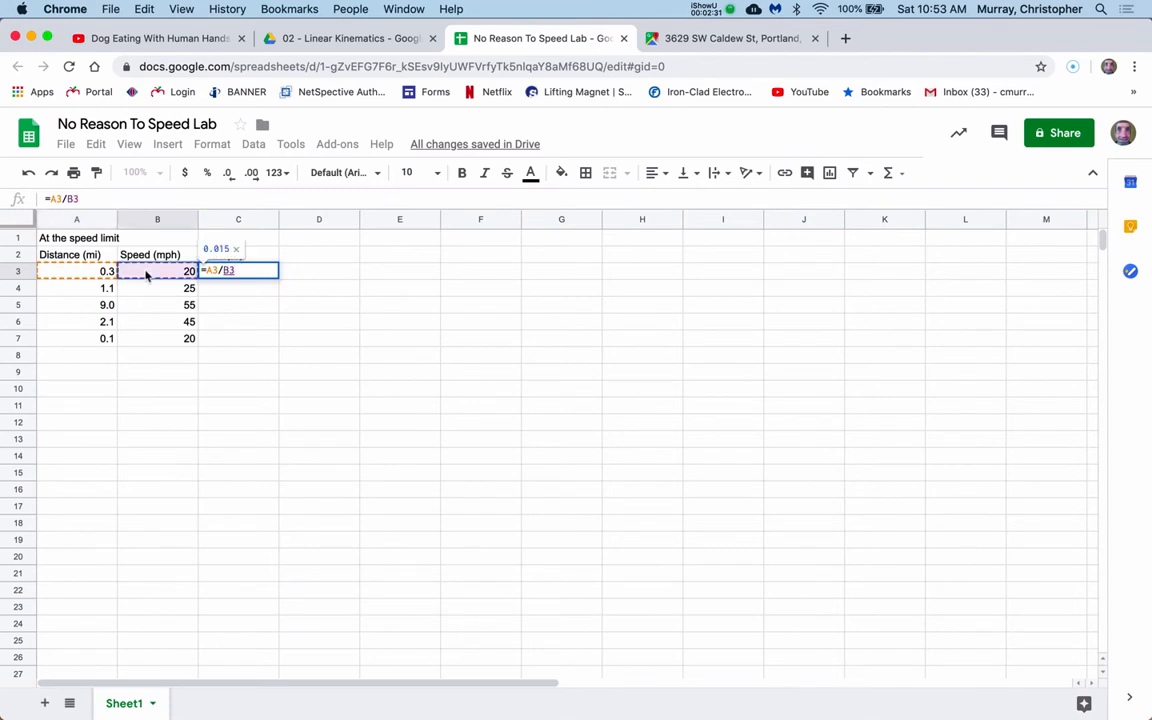
key("Return")
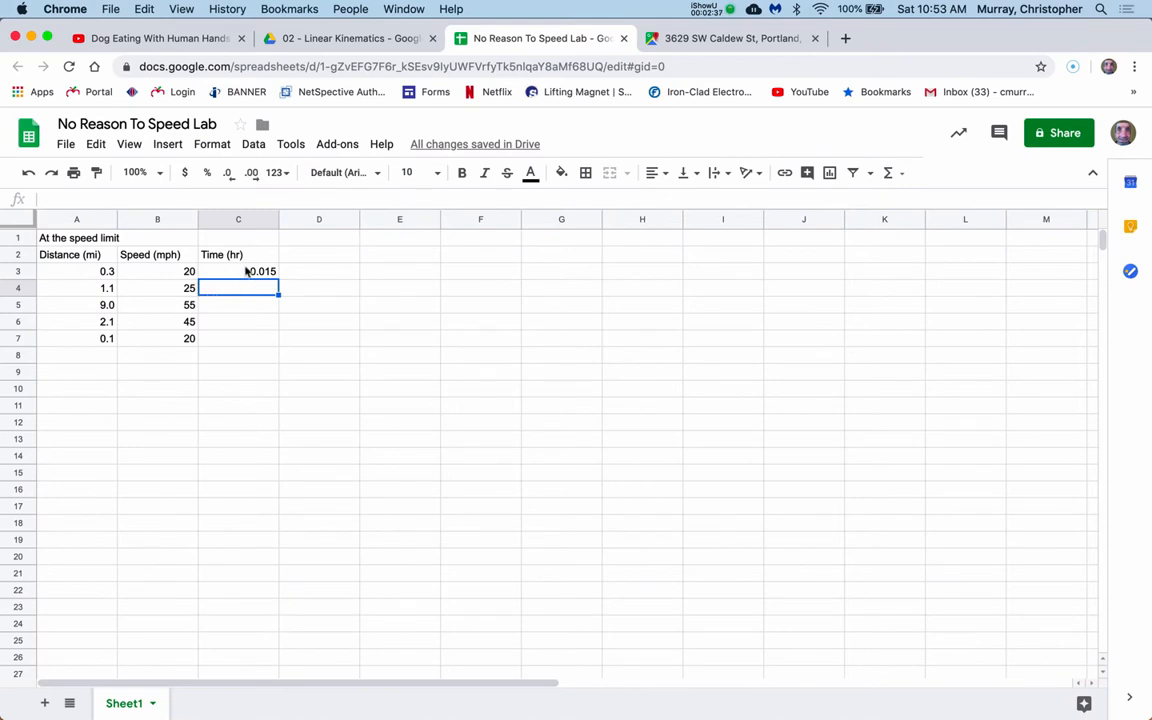
Fill the time formula from C3 down through C7.
left_click(245, 271)
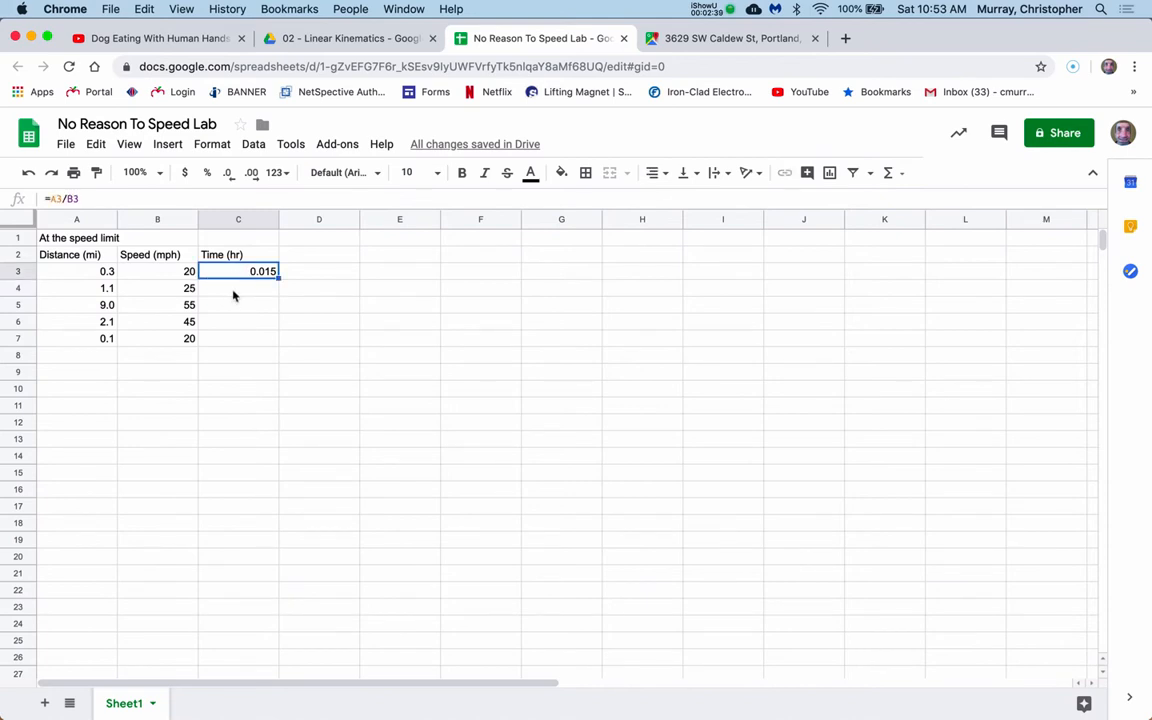
left_click(233, 295)
left_click(260, 272)
left_click(250, 289)
left_click(266, 273)
left_click(237, 292)
left_click(237, 306)
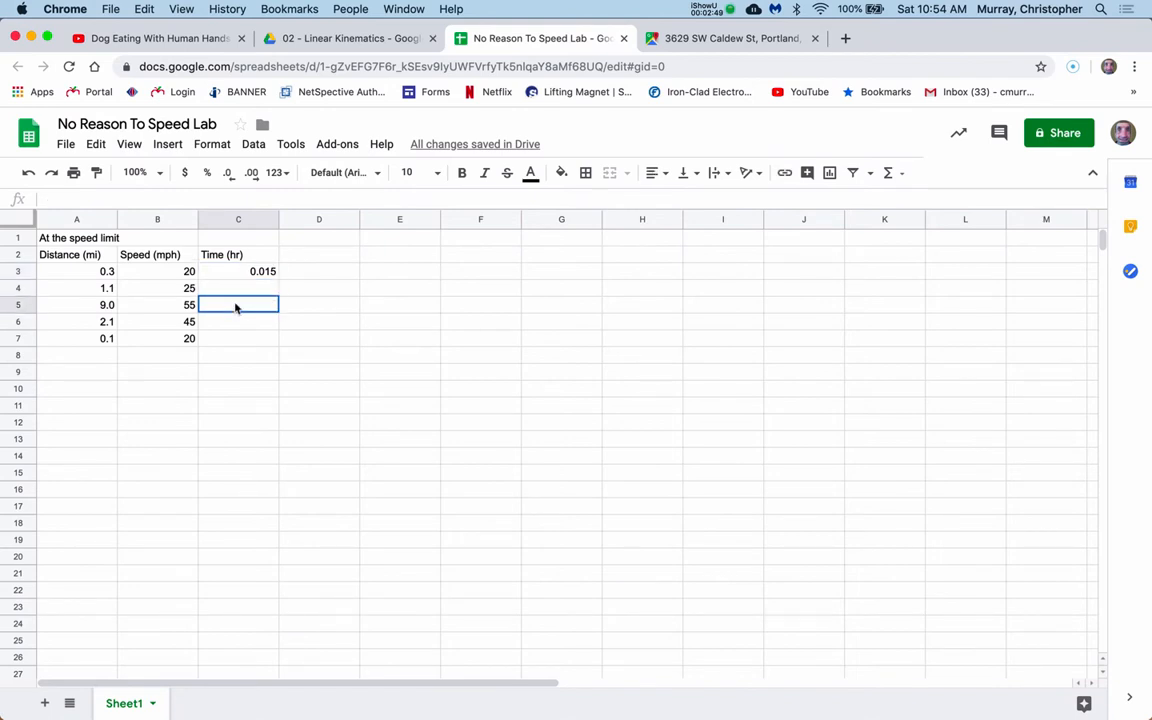
left_click(242, 273)
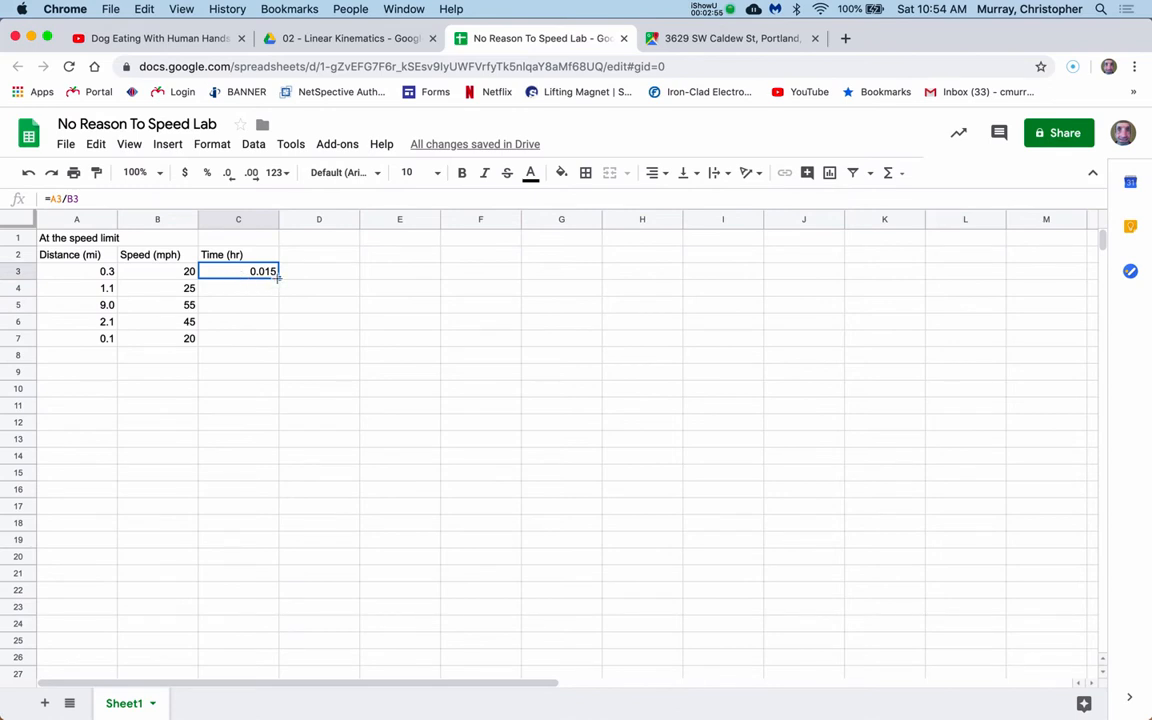
left_click_drag(278, 279, 282, 345)
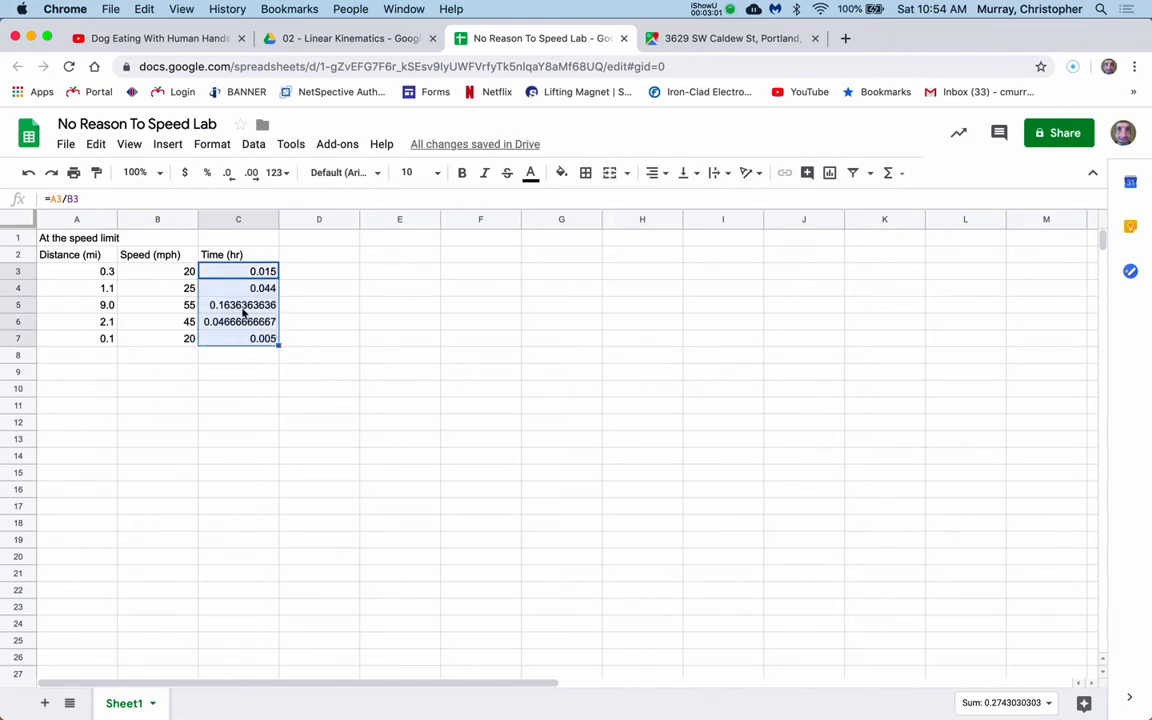
Format the time values in C3:C7 to show four decimal places.
left_click(254, 176)
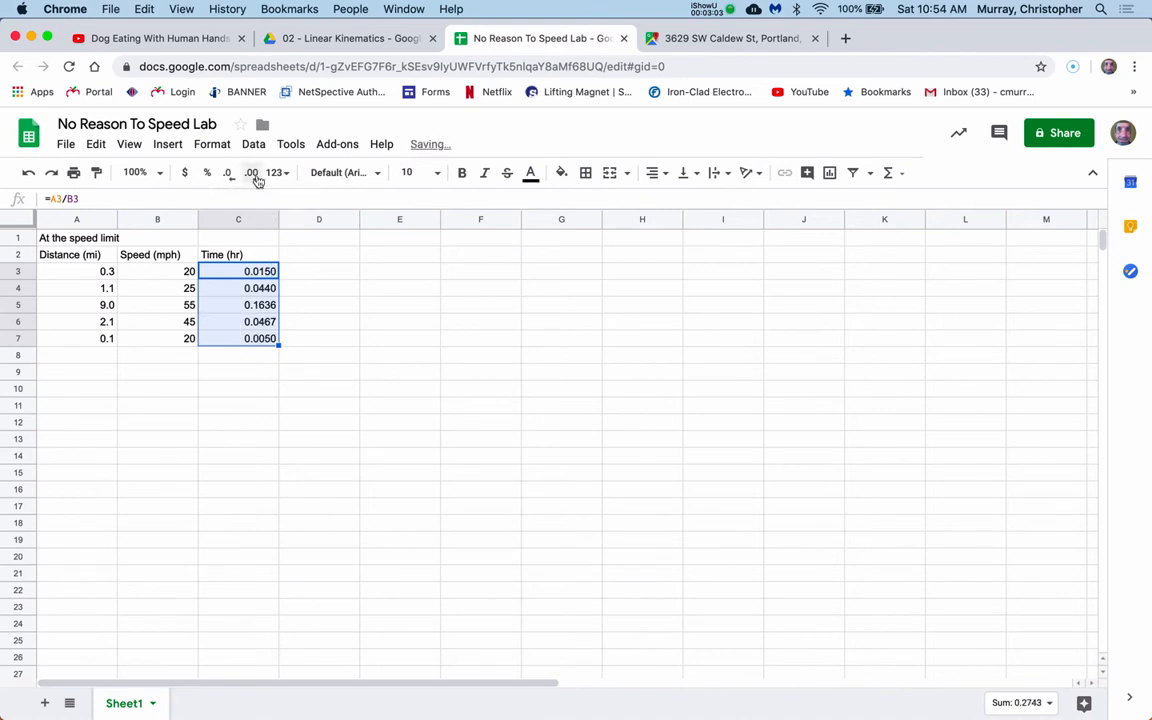
left_click(256, 177)
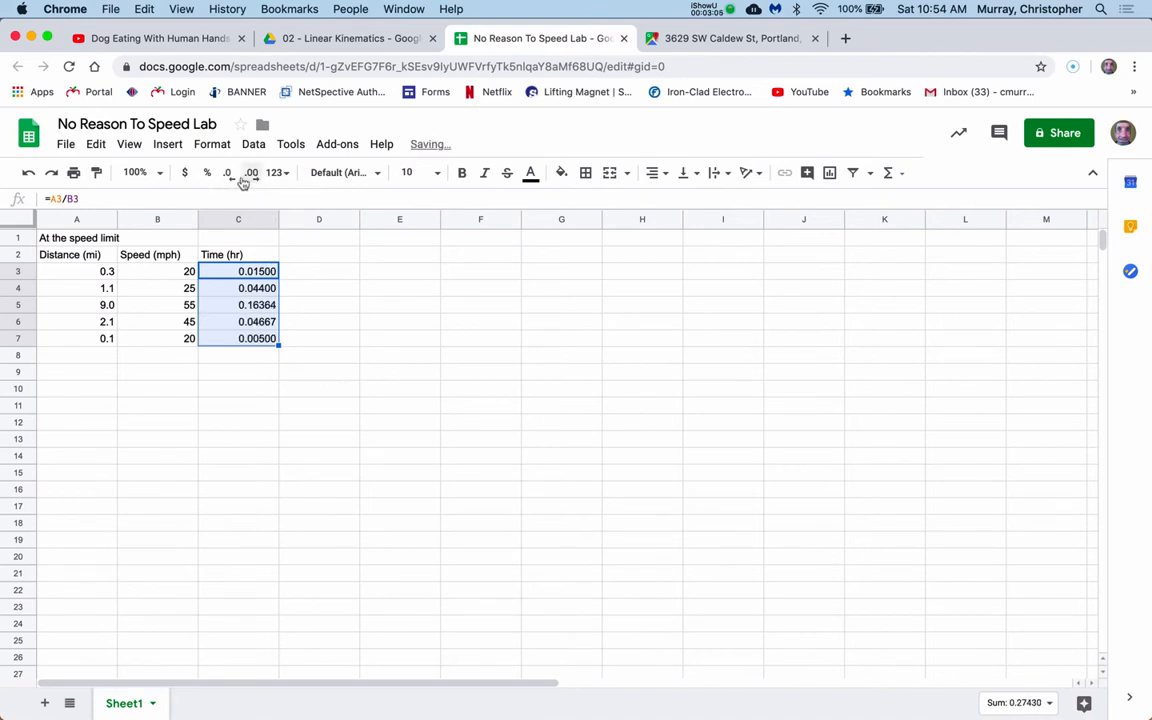
left_click(231, 175)
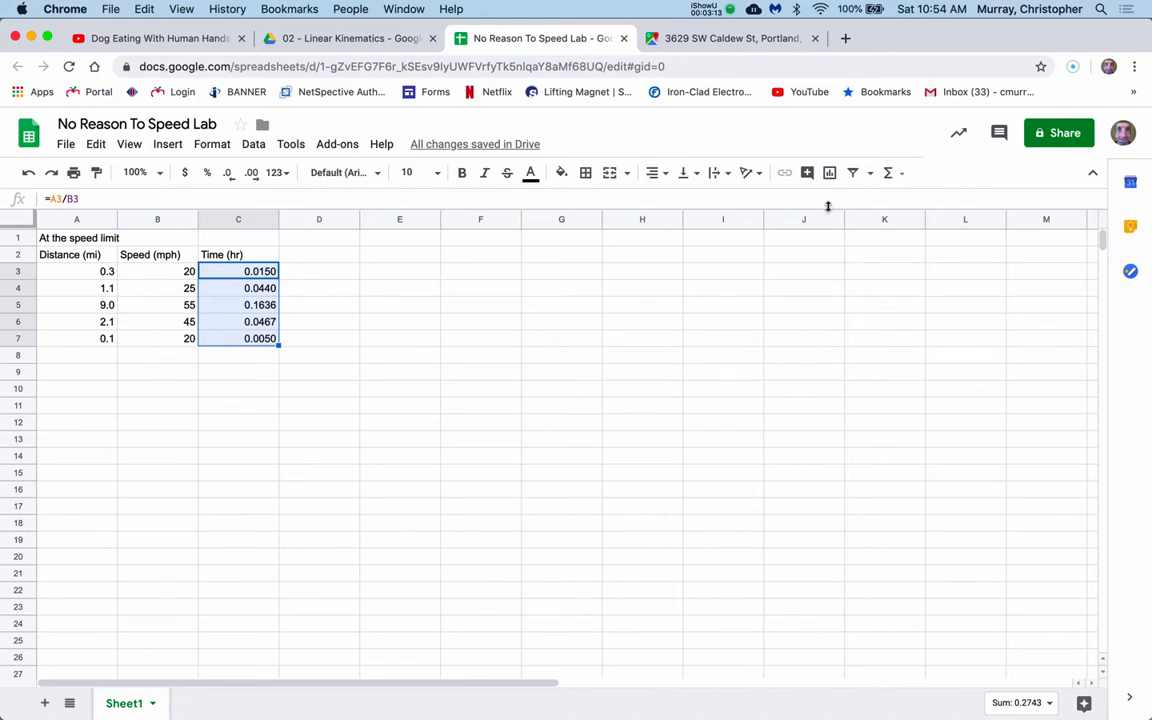
Total the times in C8 with =SUM(C3:C7) and label the total "Hours" in D8.
left_click(901, 177)
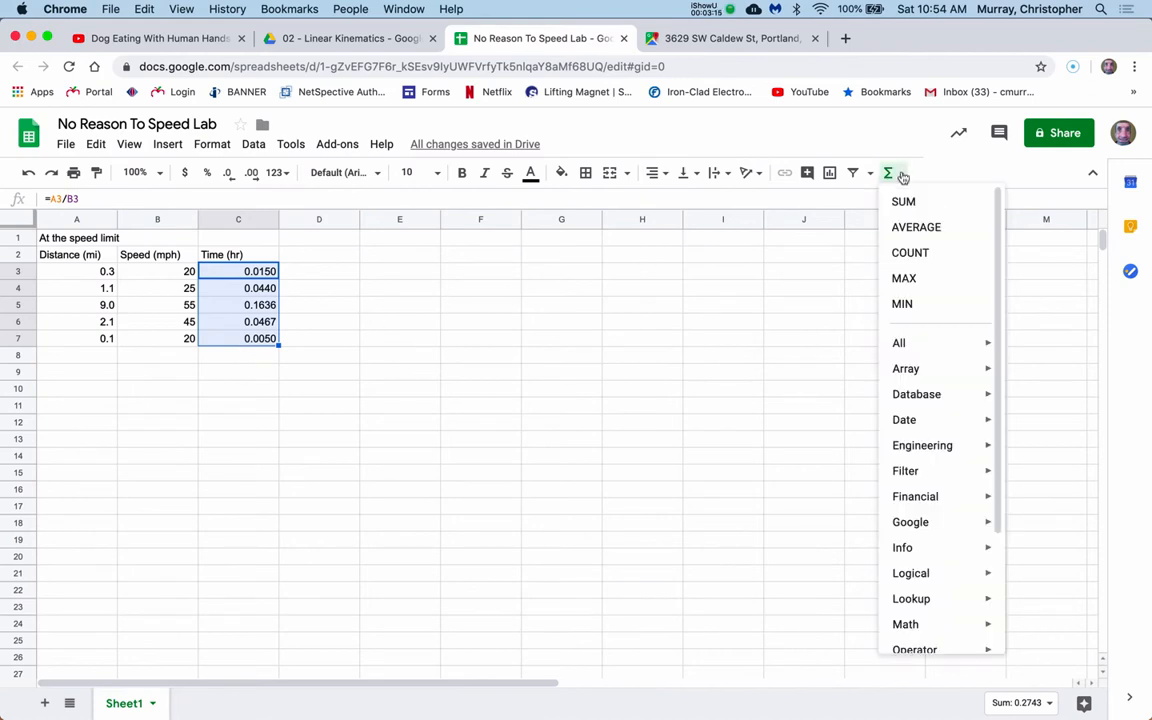
left_click(904, 204)
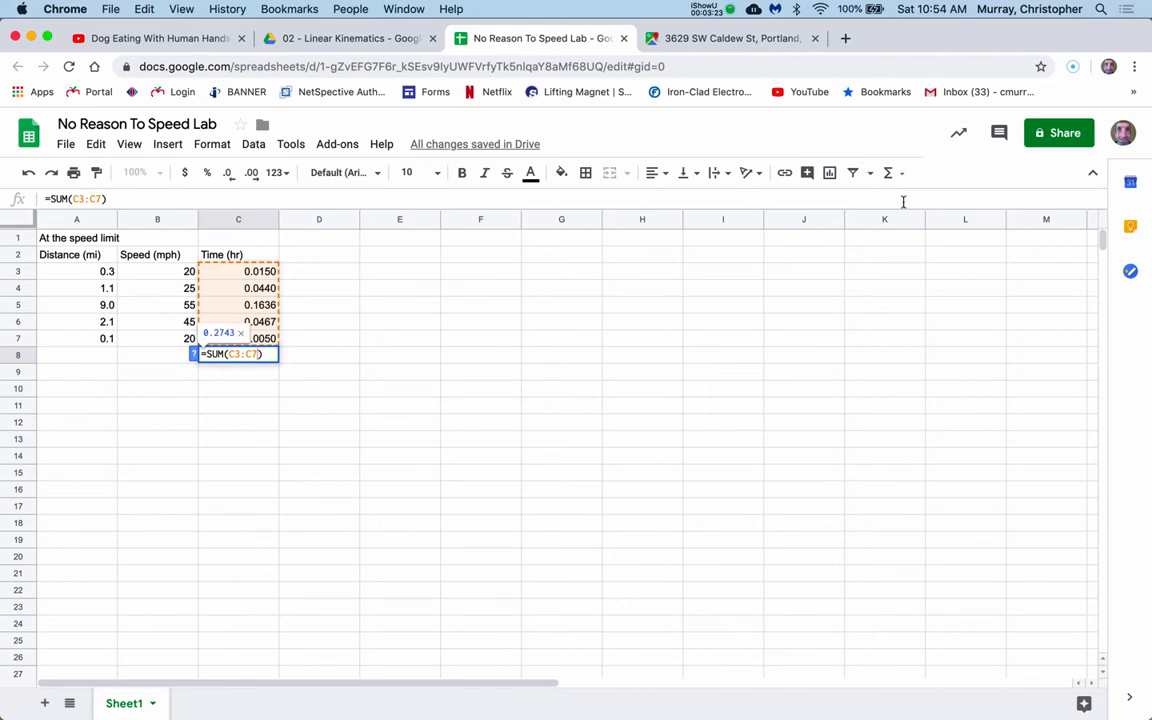
key("Return")
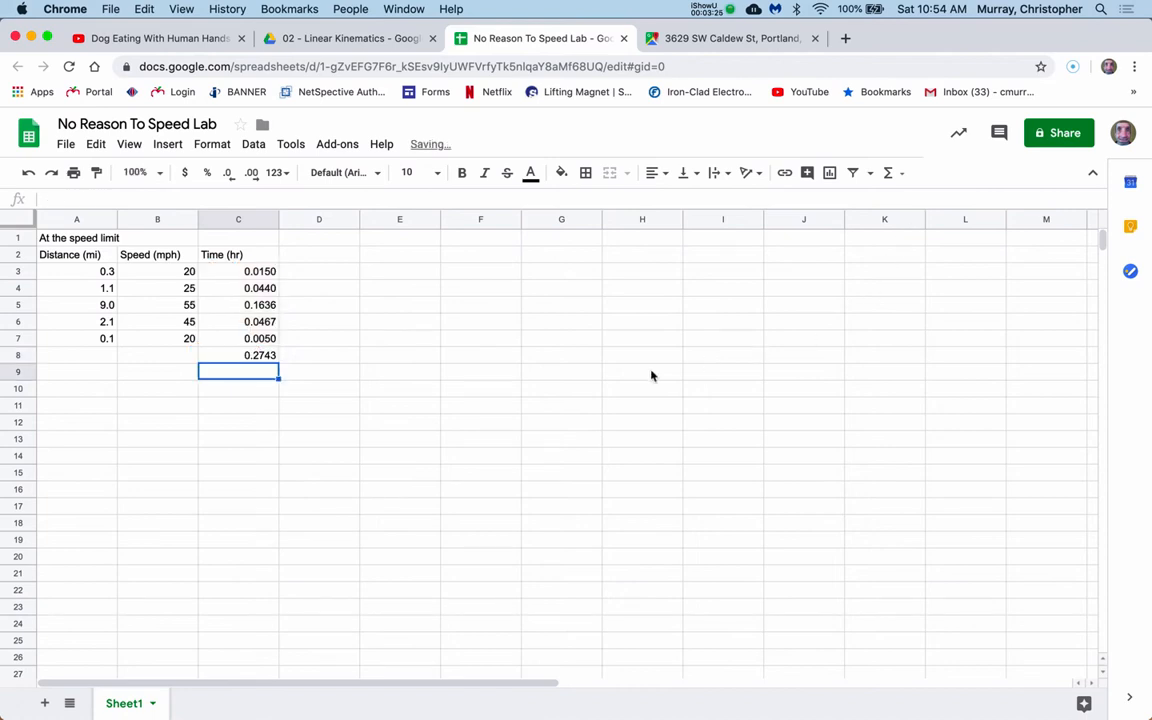
left_click(318, 358)
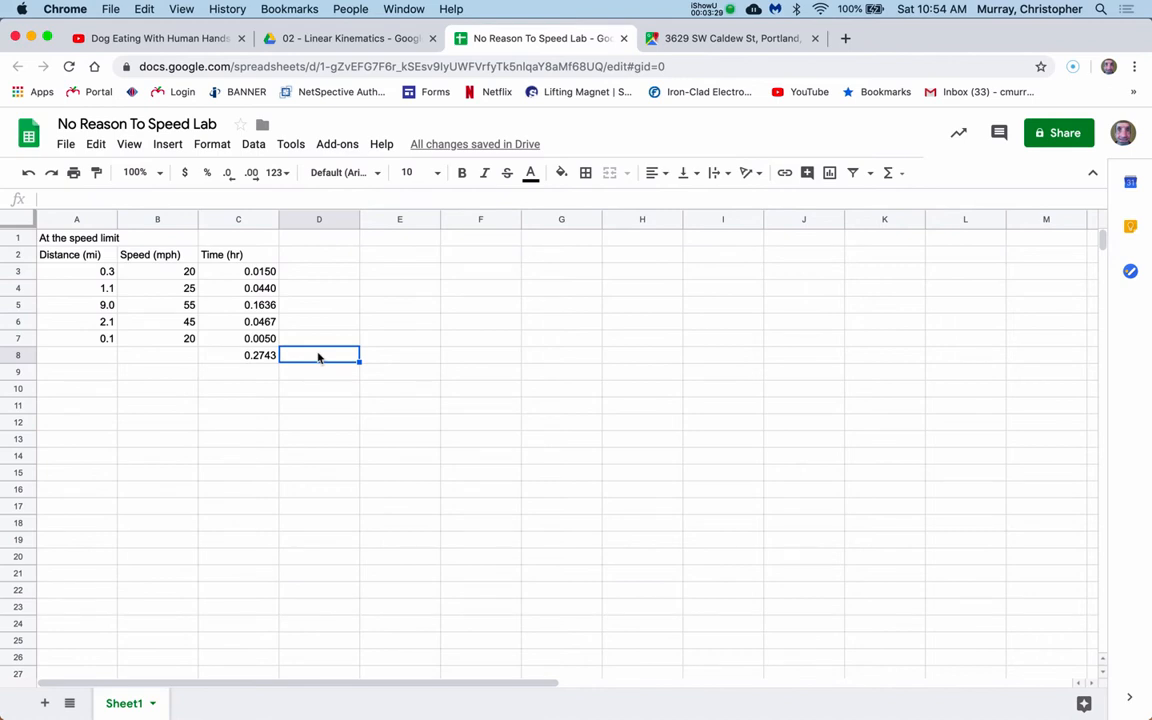
type("Hours")
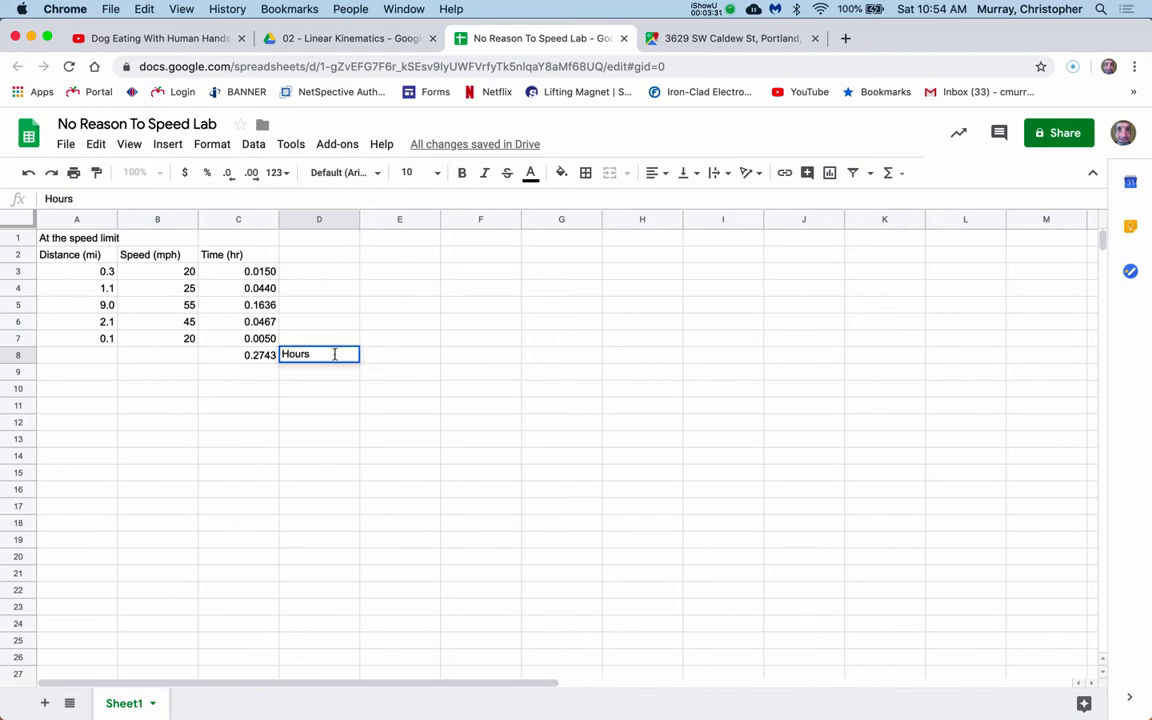
left_click(437, 371)
Enter the unit labels "Minutes" in D9 and "Seconds" in D10.
left_click(243, 358)
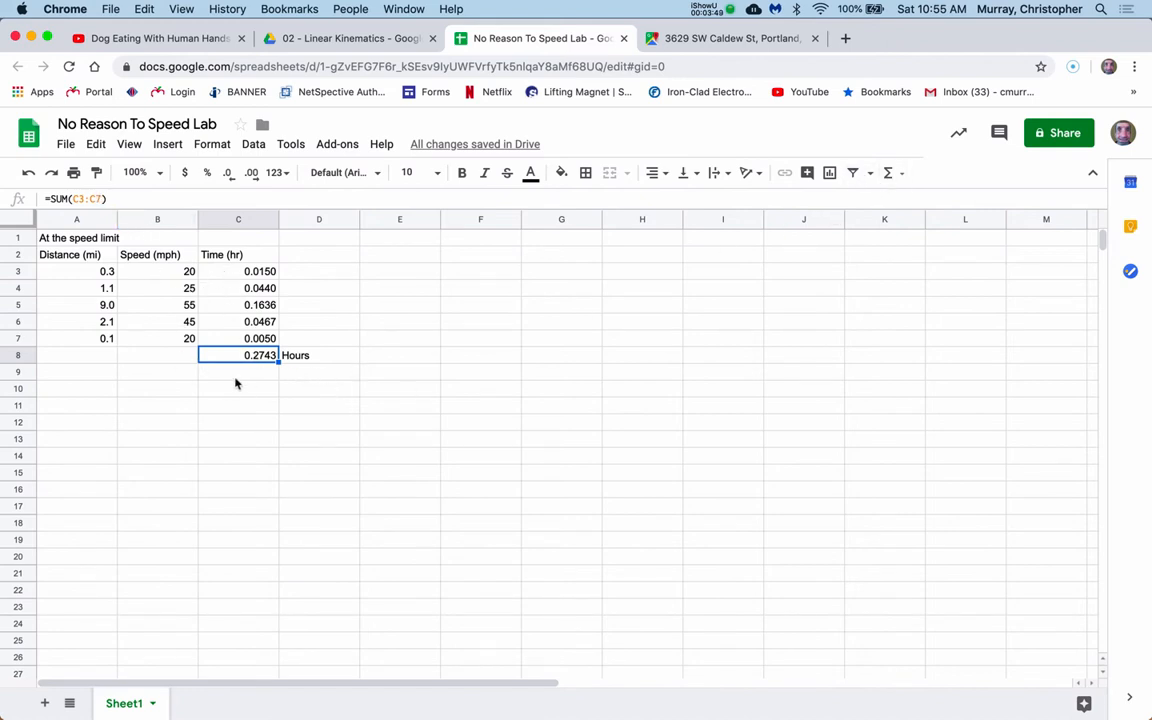
left_click(309, 376)
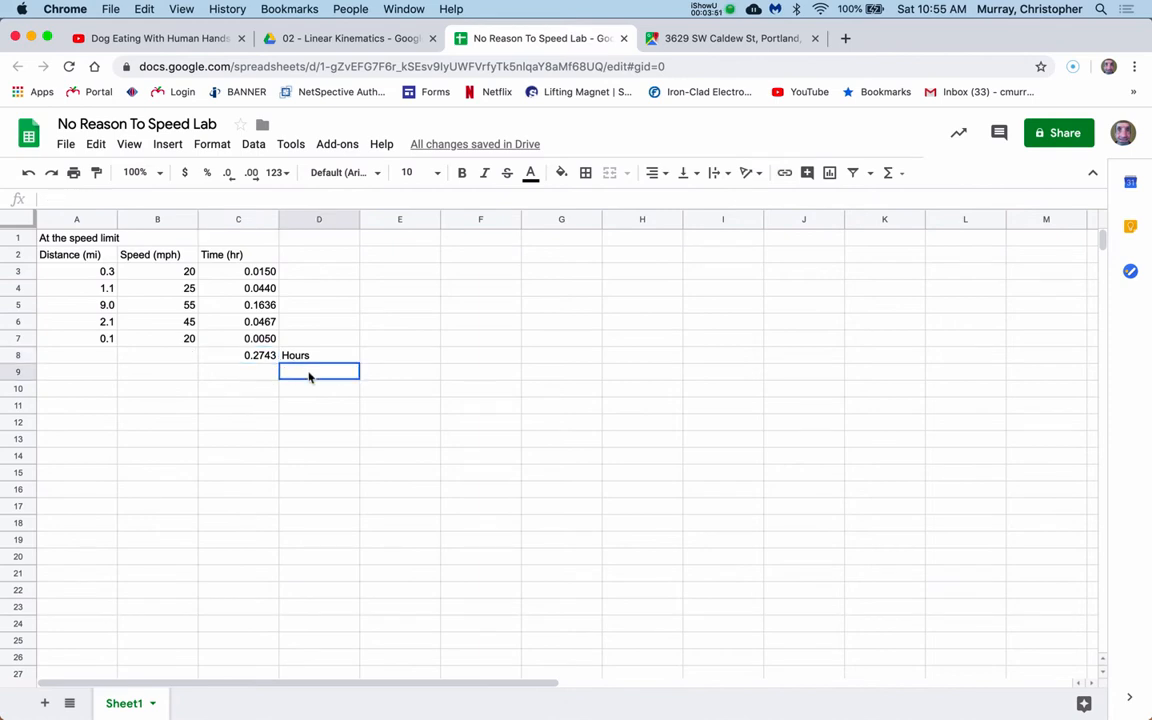
type("Minutes")
key("Return")
type("Seconds")
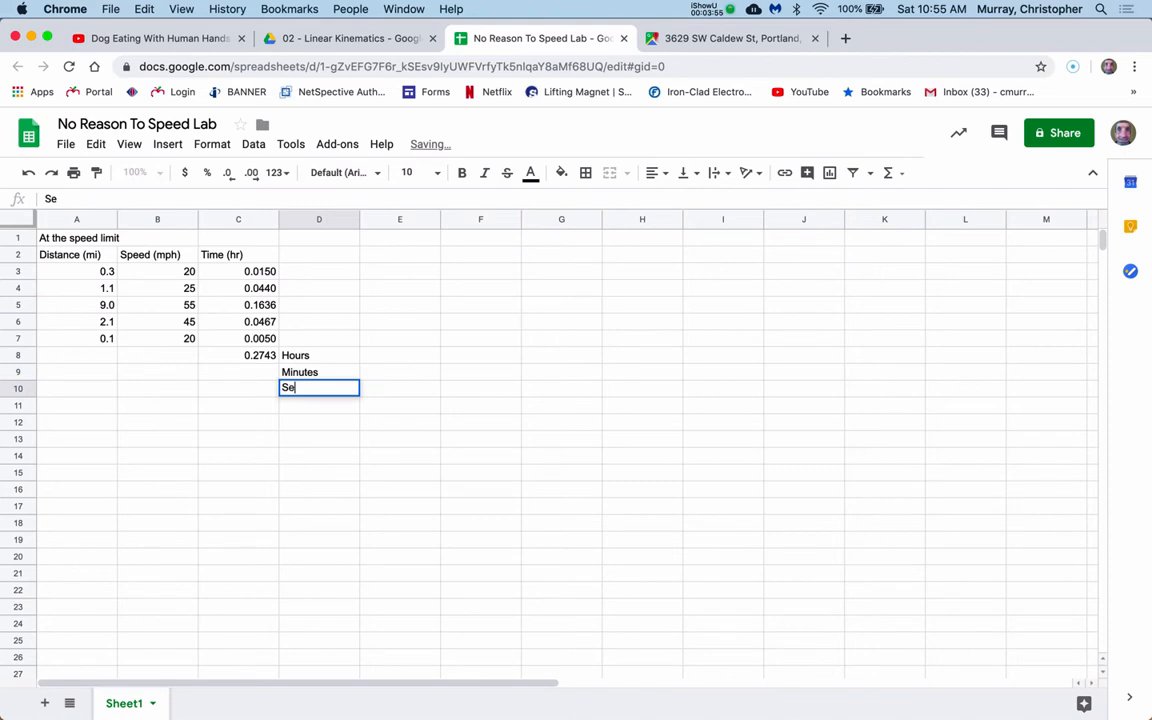
Convert the total hours to minutes in C9 with the formula =C8*60.
left_click(248, 372)
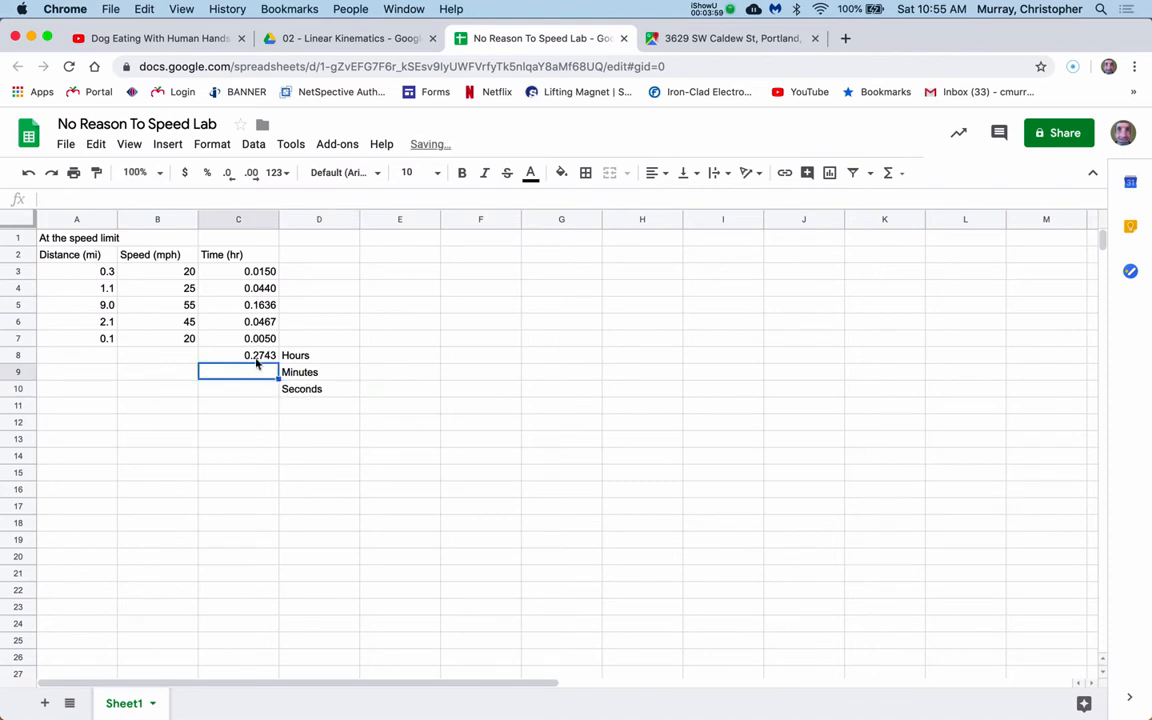
type("=")
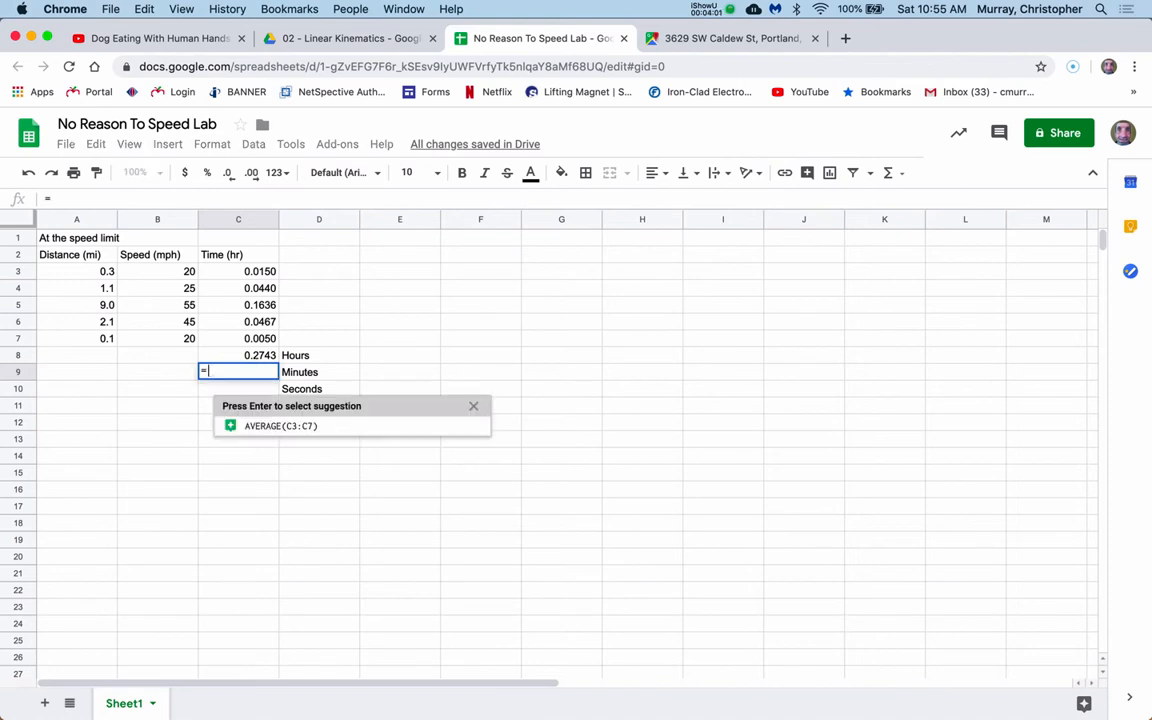
left_click(250, 358)
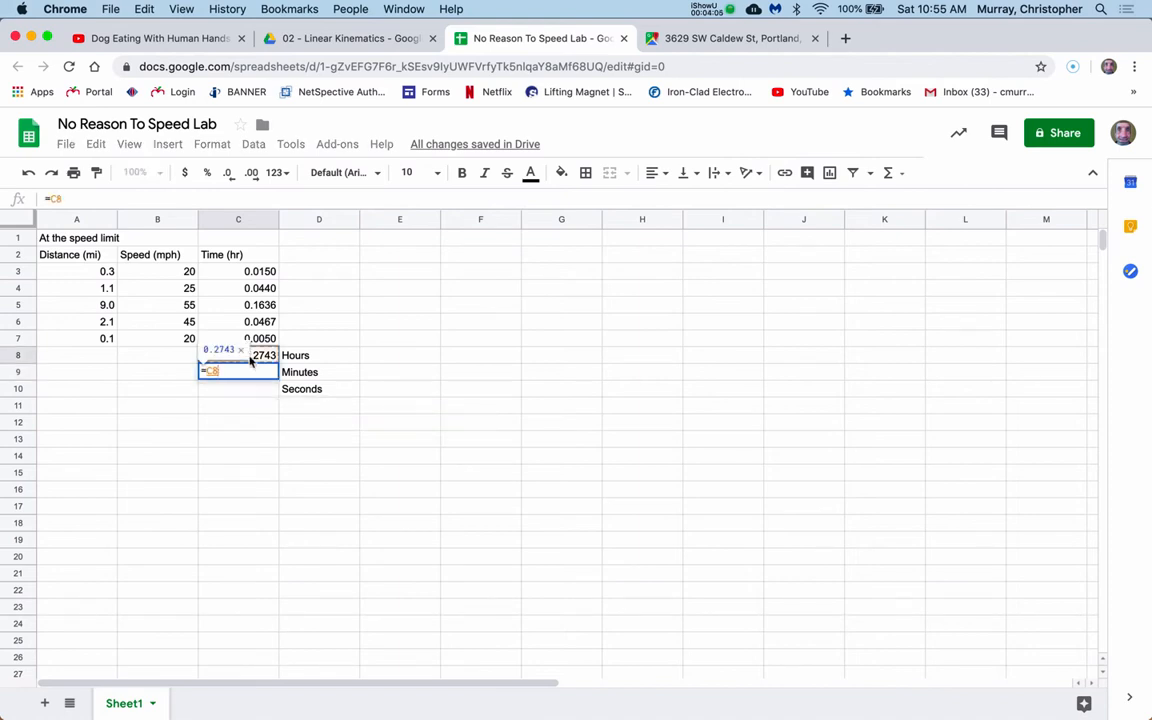
type("*60")
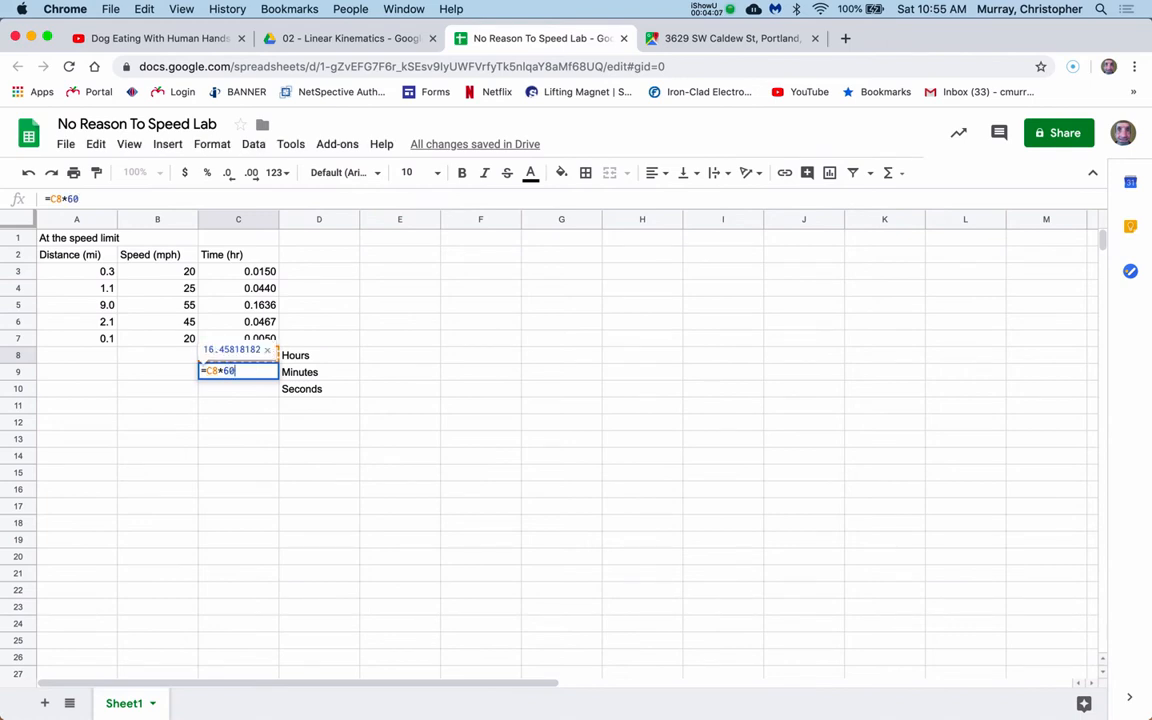
key("Return")
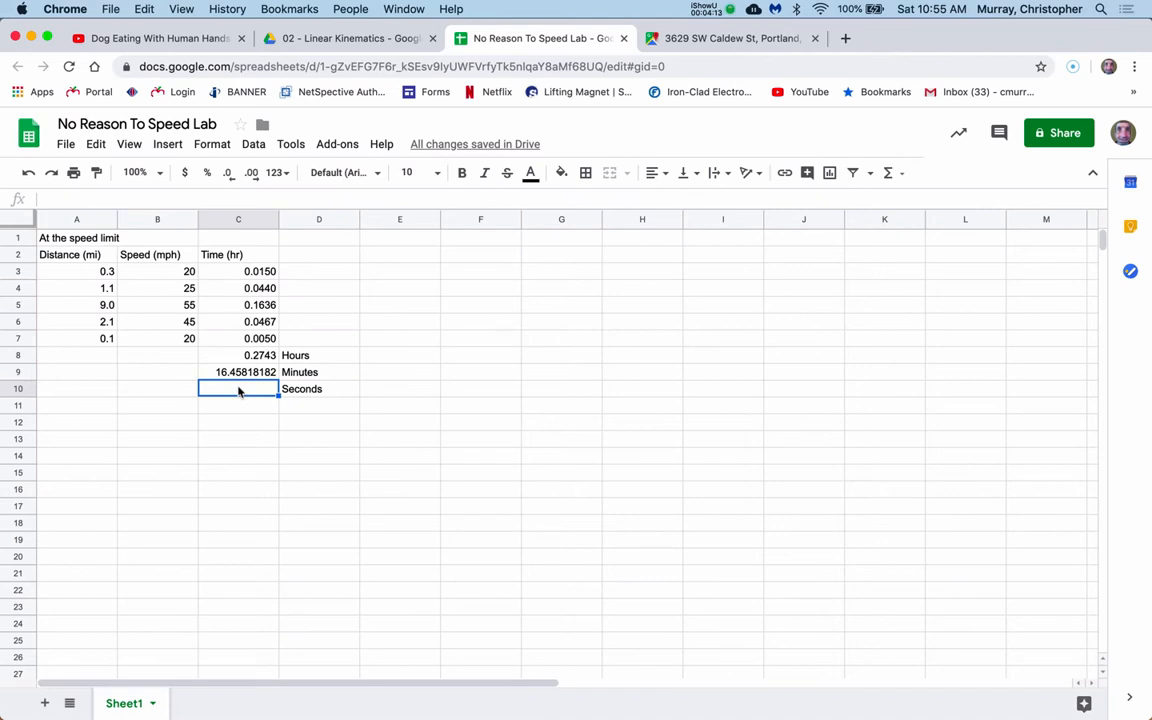
Convert the total minutes to seconds in C10 with the formula =C9*60.
type("=")
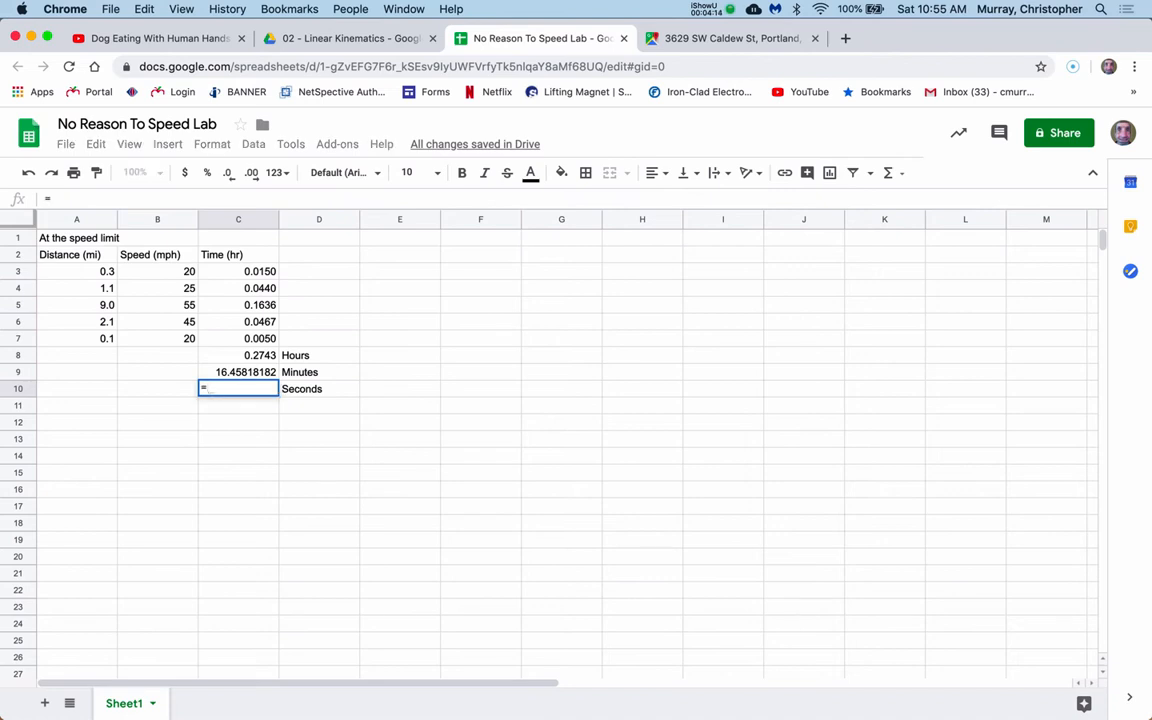
left_click(248, 373)
type("*")
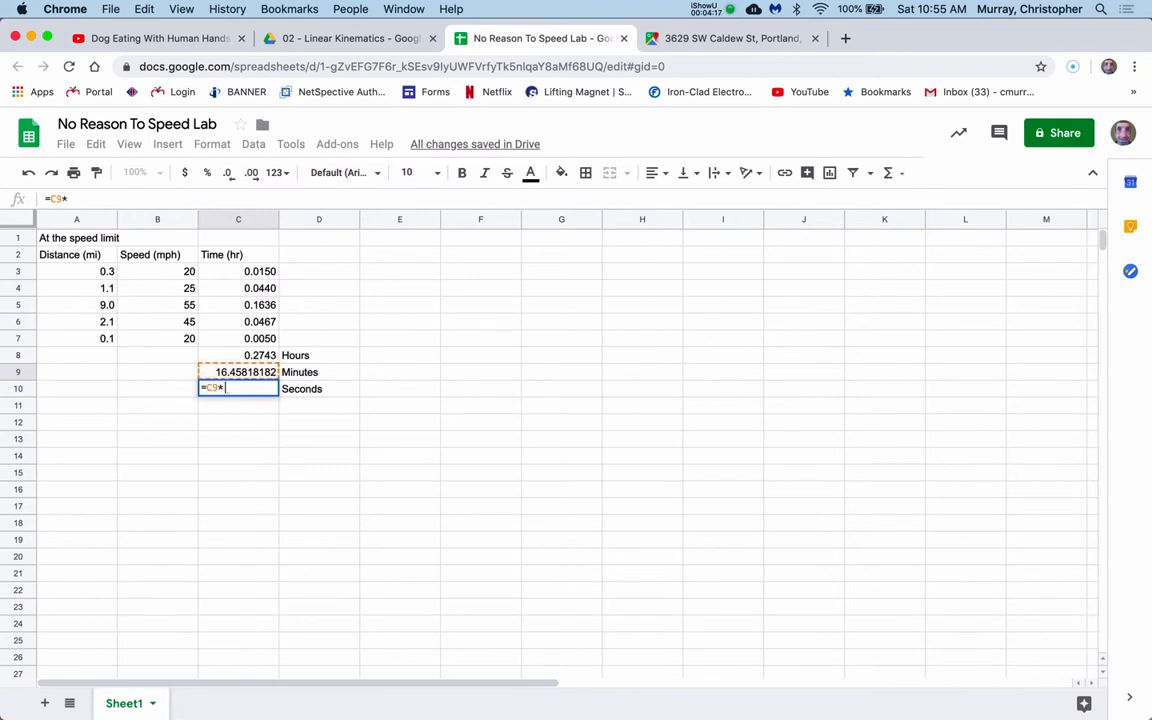
type("60")
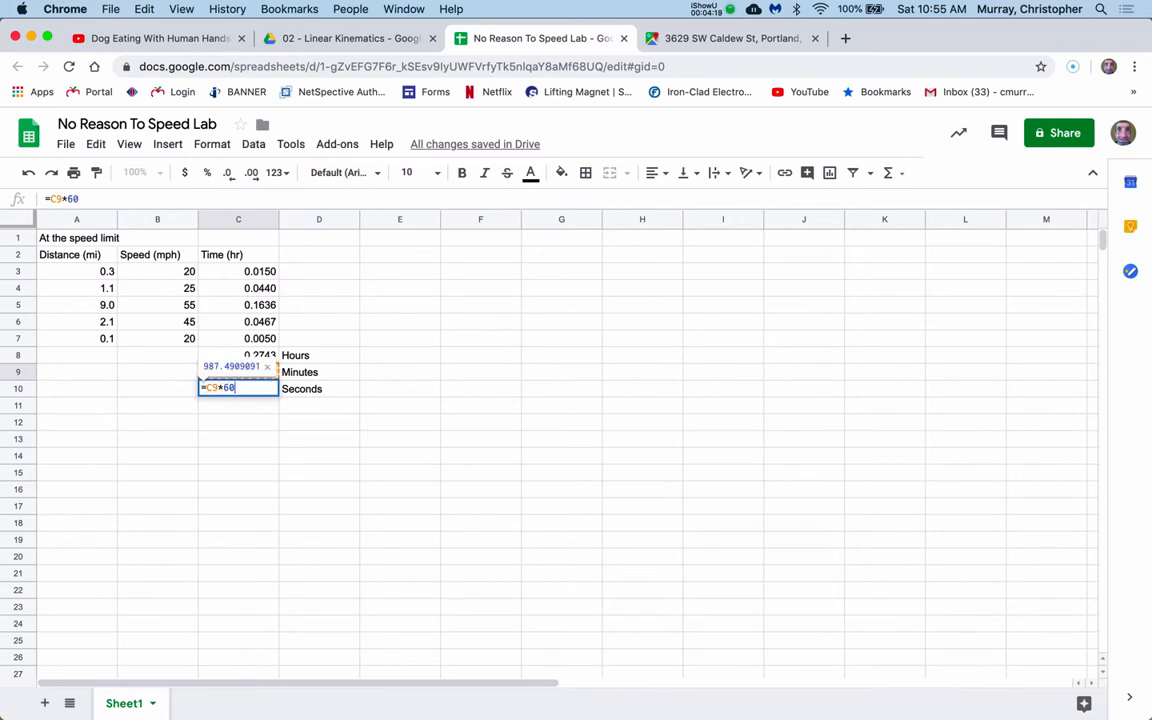
key("Return")
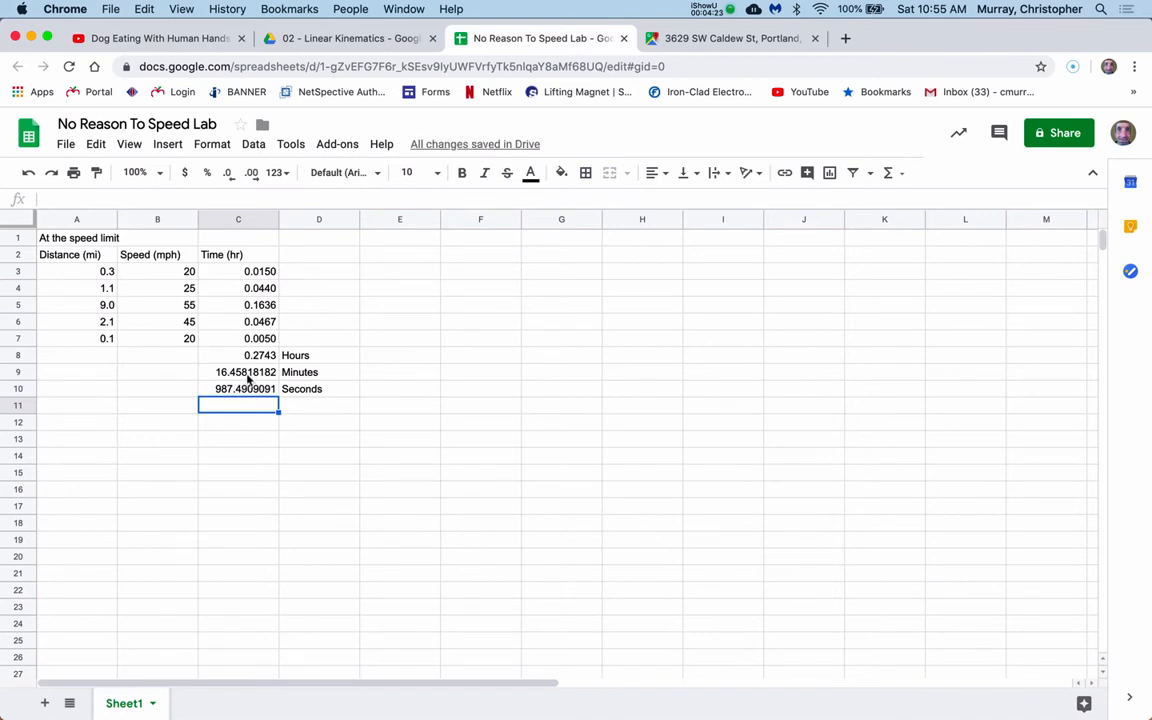
Reduce the minutes and seconds totals in C9:C10 to one decimal place.
left_click_drag(250, 377, 247, 390)
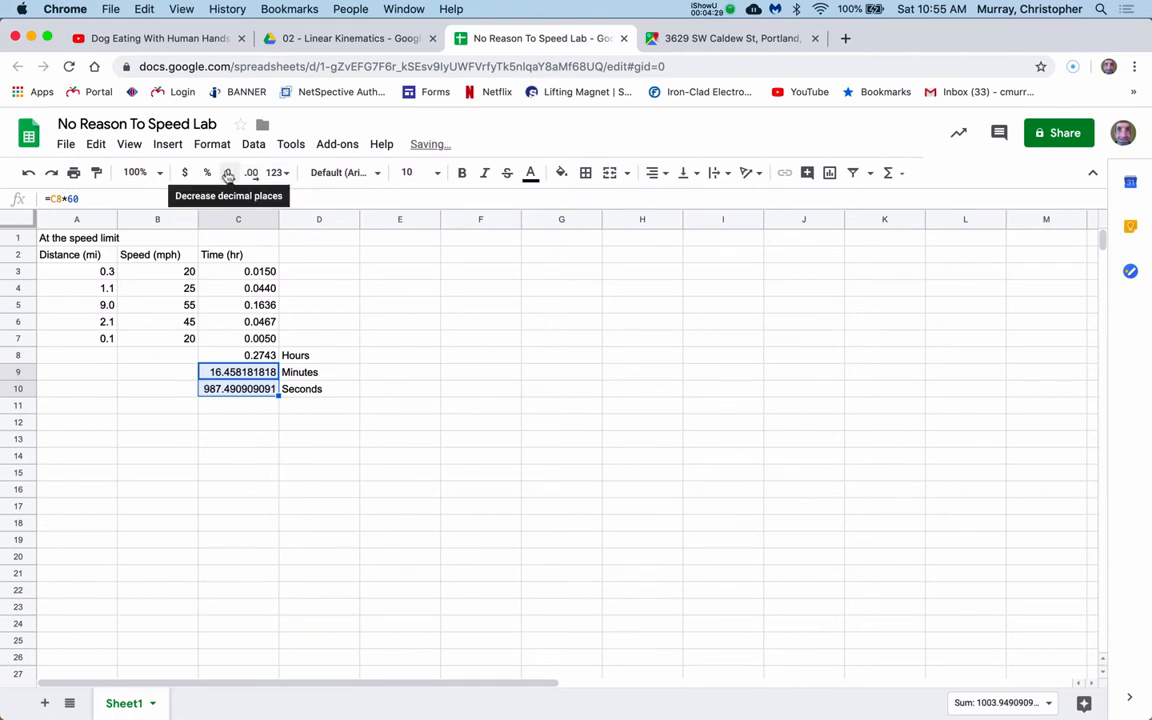
left_click(228, 175)
left_click(228, 175)
left_click(228, 175)
left_click(228, 175)
left_click(228, 175)
left_click(228, 175)
left_click(228, 175)
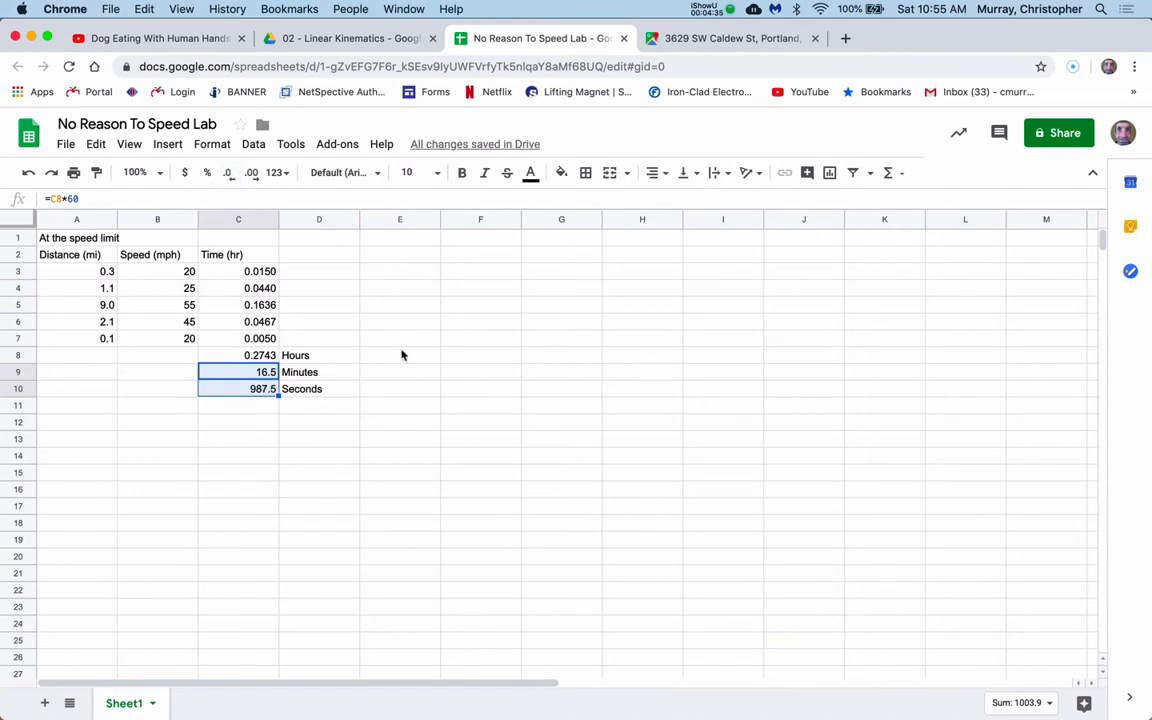
left_click(318, 461)
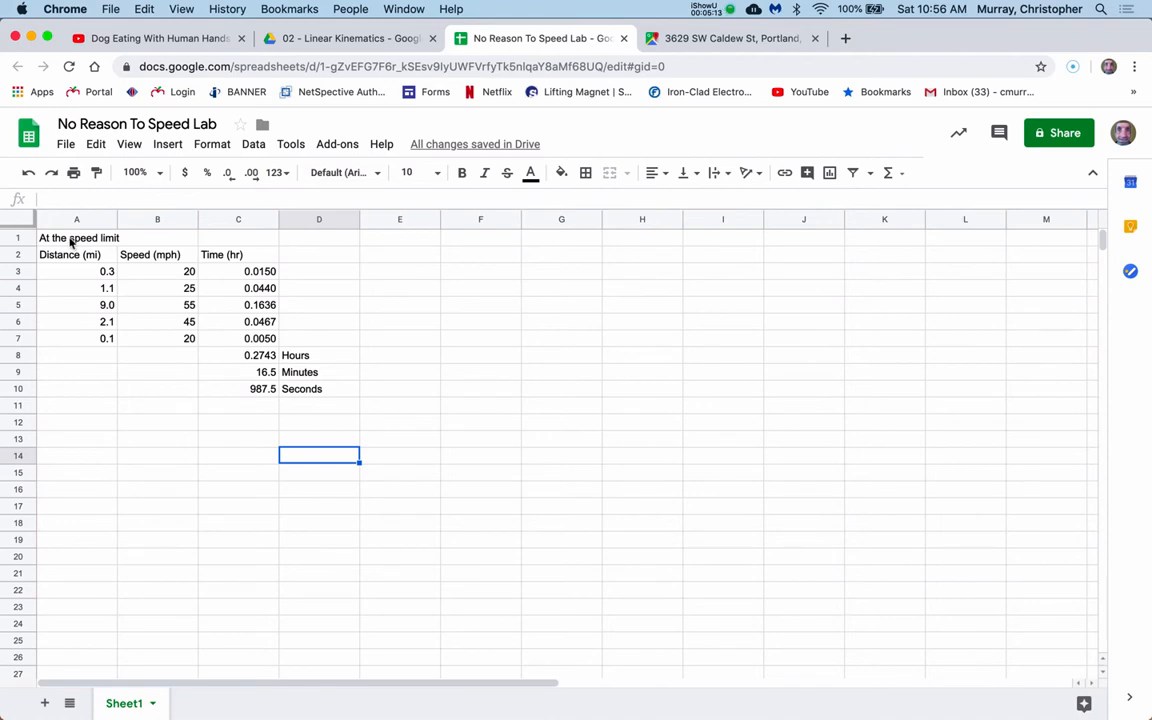
Copy the whole speed-limit table A1:D10 and paste copies starting at F1, A13 and F13.
mouse_move(72, 241)
left_mouse_down()
mouse_move(202, 313)
mouse_move(298, 393)
left_mouse_up()
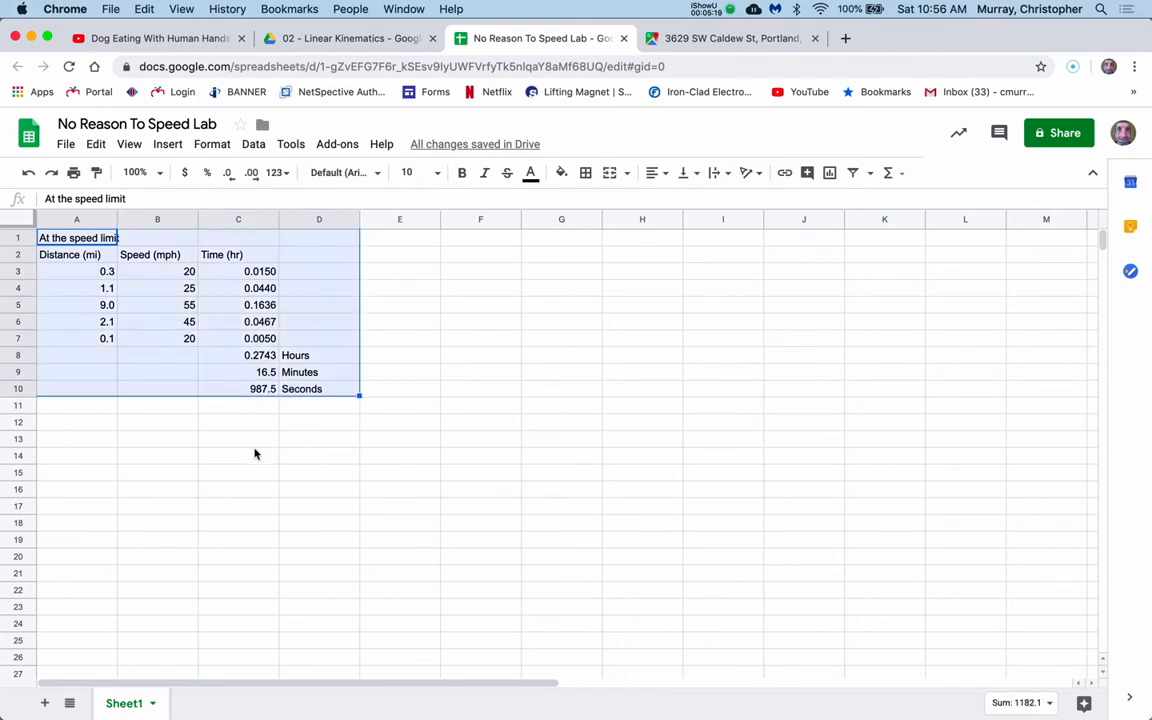
key("super+c")
left_click(490, 242)
key("super+v")
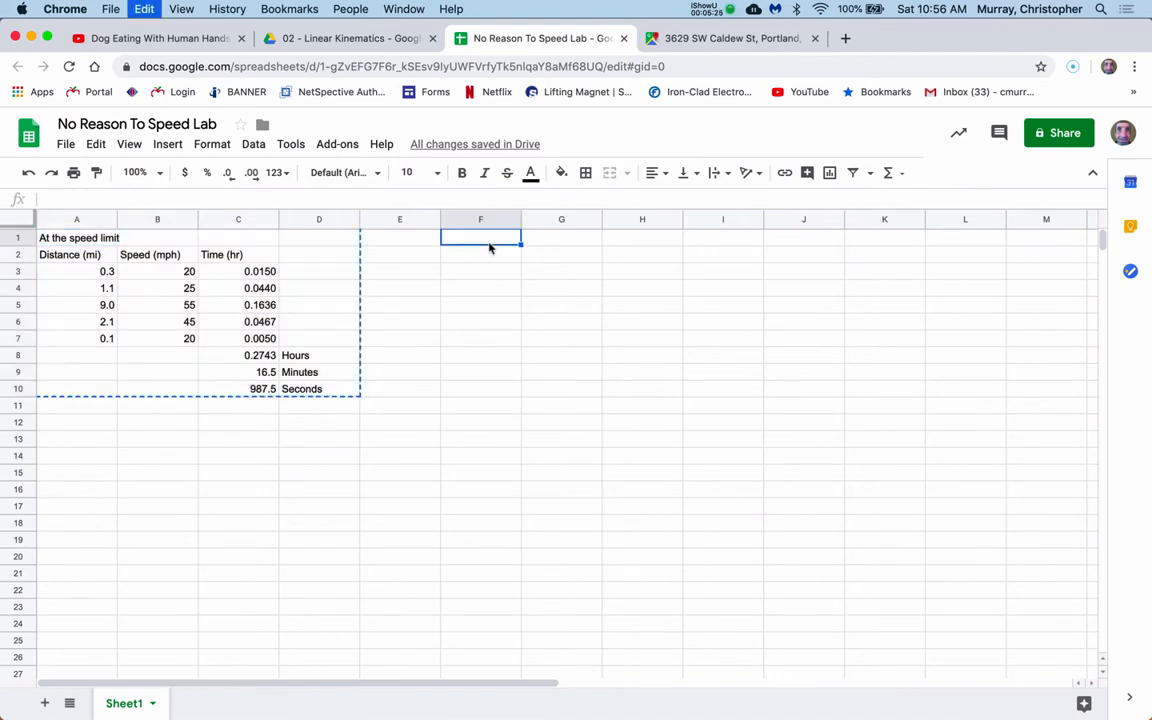
left_click(77, 443)
key("super+v")
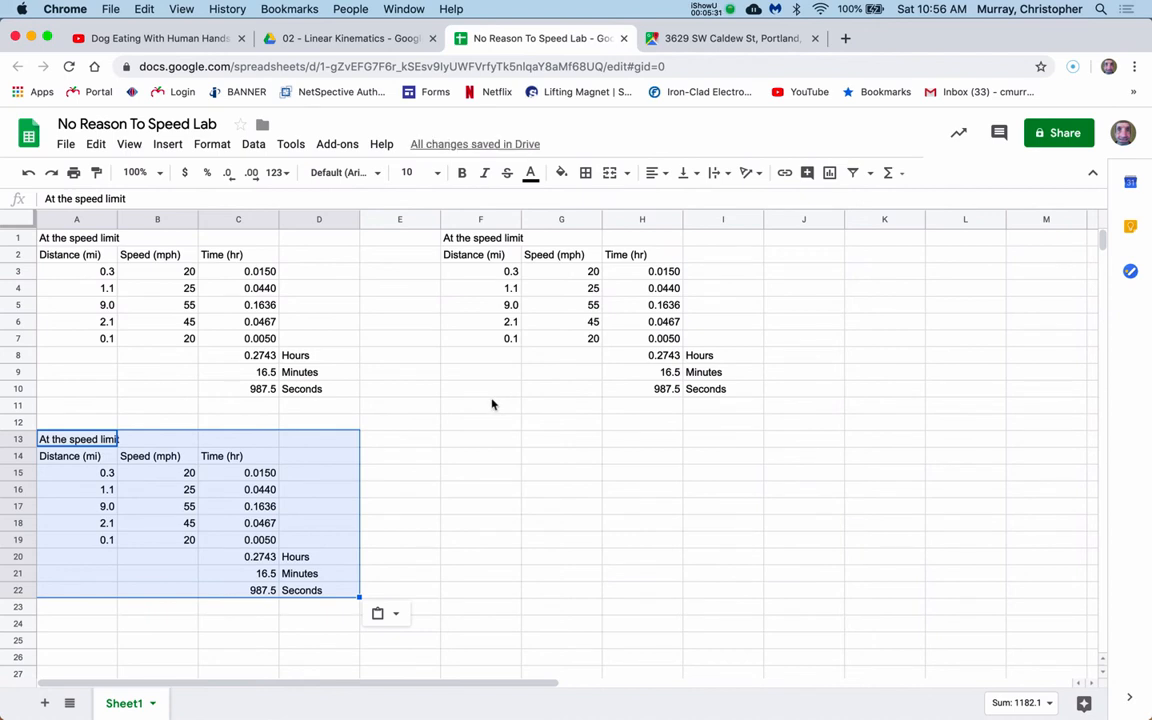
left_click(474, 442)
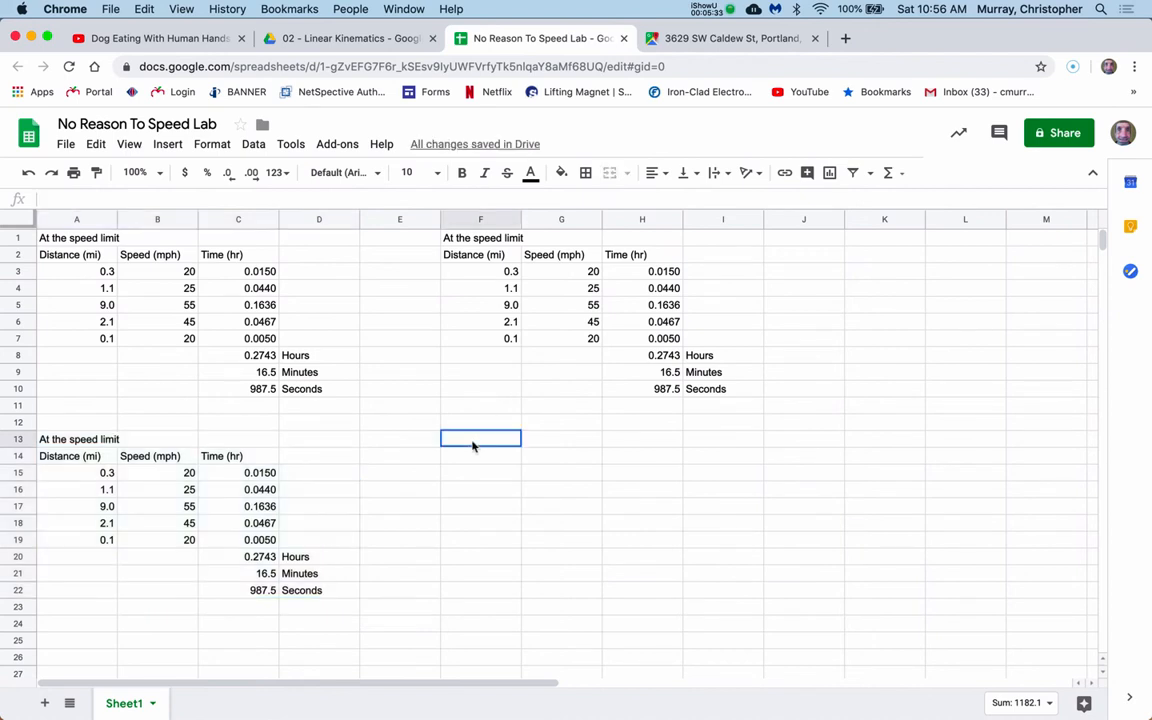
key("ctrl+v")
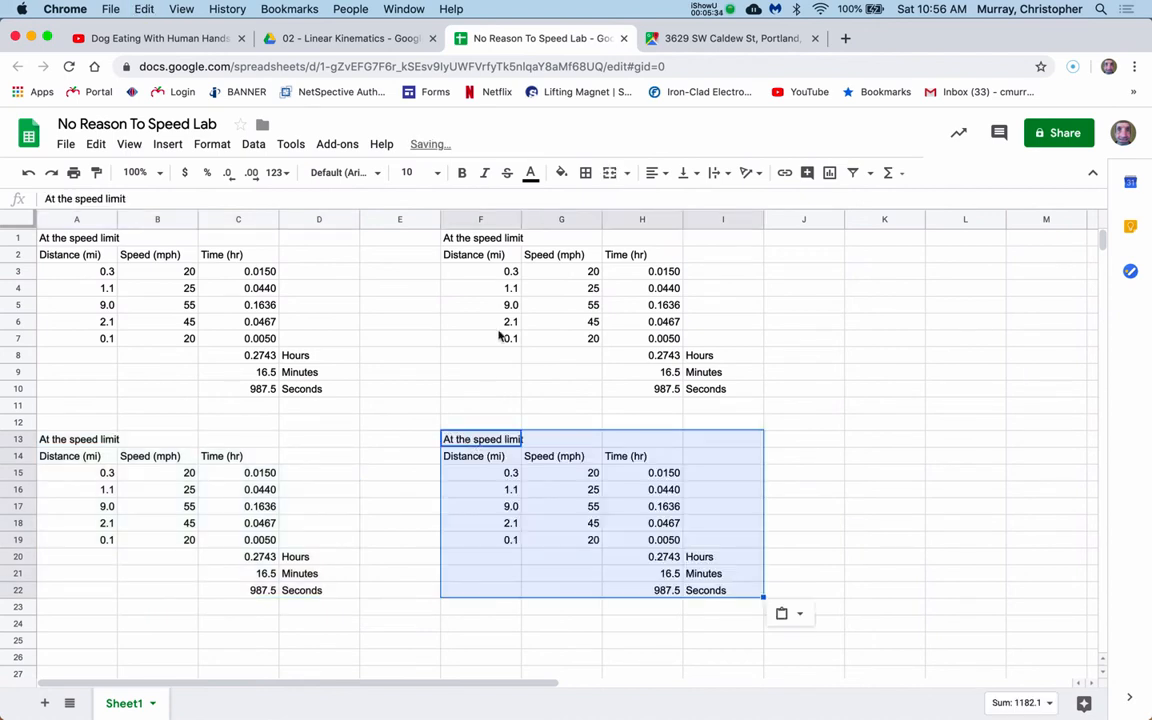
Retitle the three copied tables "5 over" in F1, "10 over" in A13 and "15 over" in F13.
left_click(473, 239)
type("5")
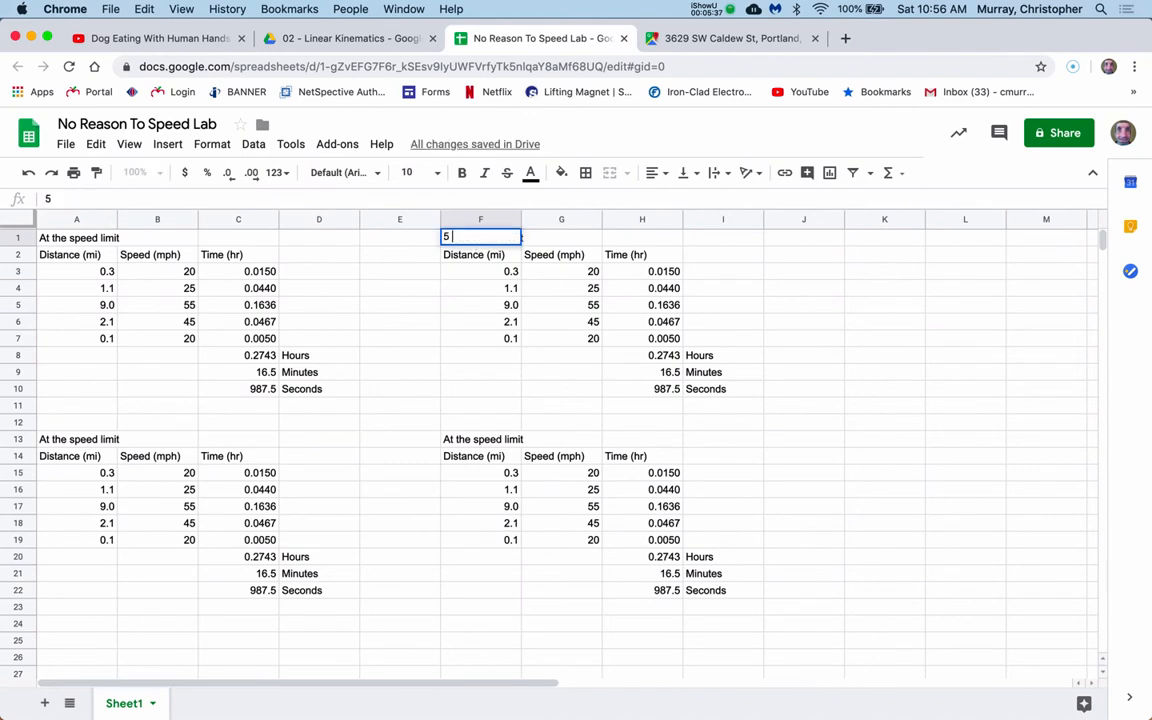
type(" over")
left_click(79, 438)
type("10 over")
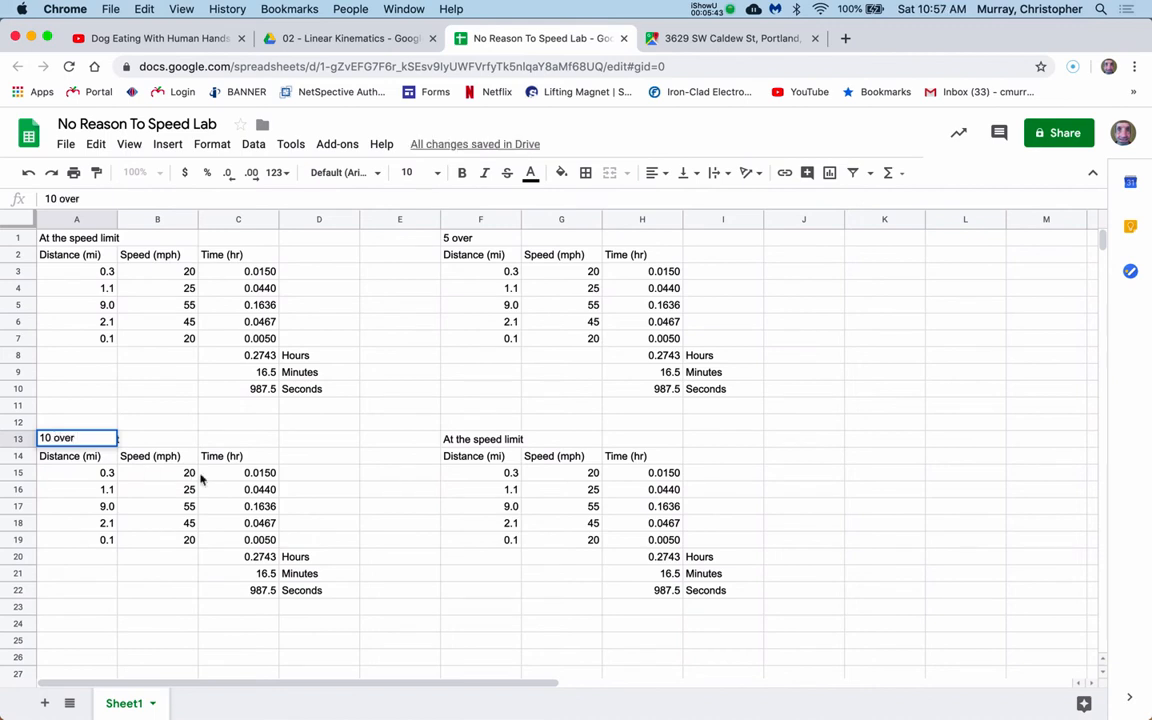
left_click(465, 442)
type("15")
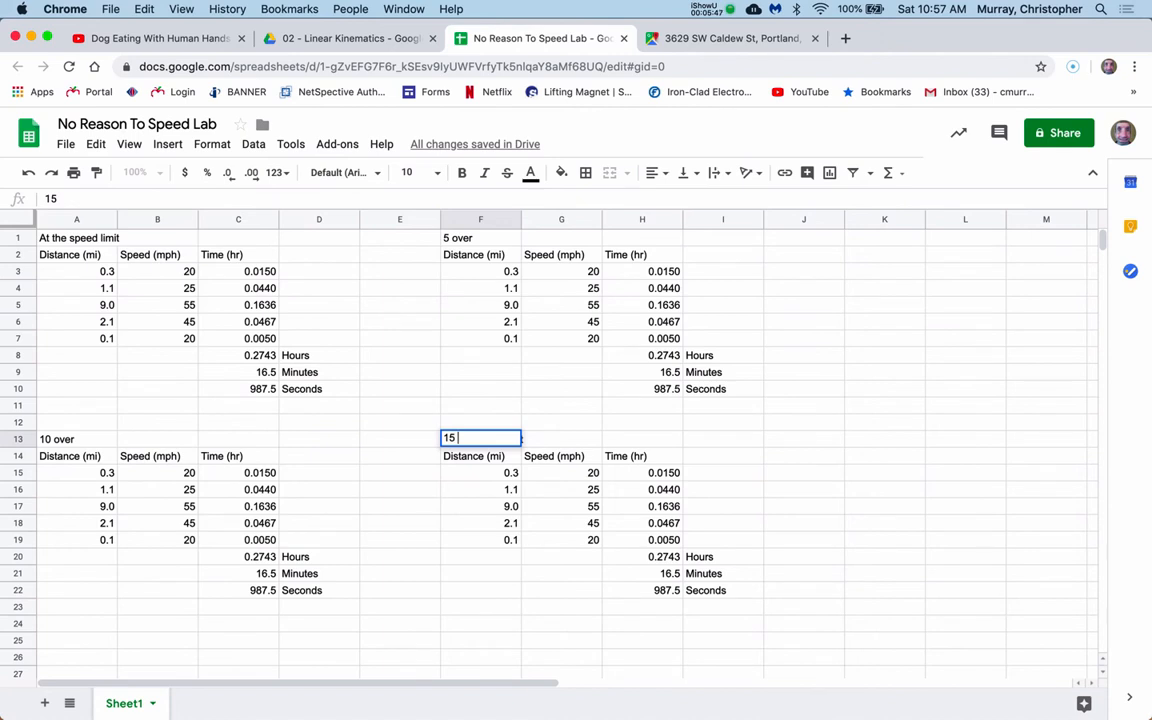
type(" over")
left_click(670, 434)
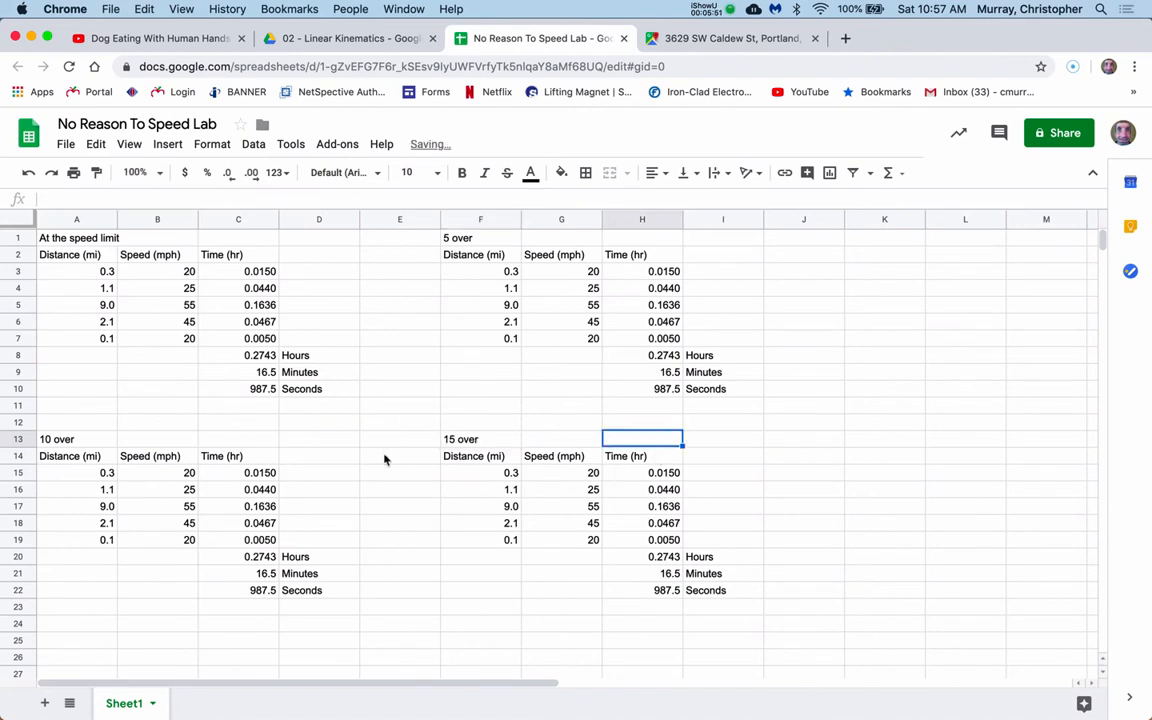
Set the speeds in the "5 over" table, G3:G7, to 25, 30, 60, 50 and 25 mph.
left_click(577, 276)
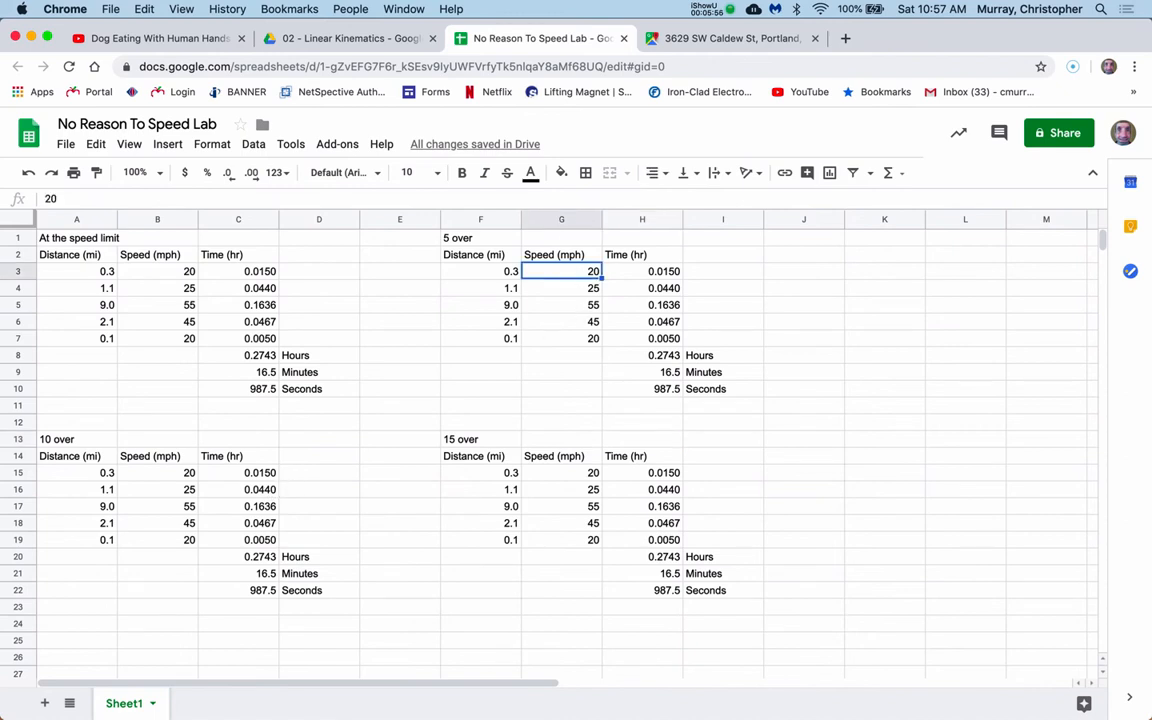
type("25")
key("Return")
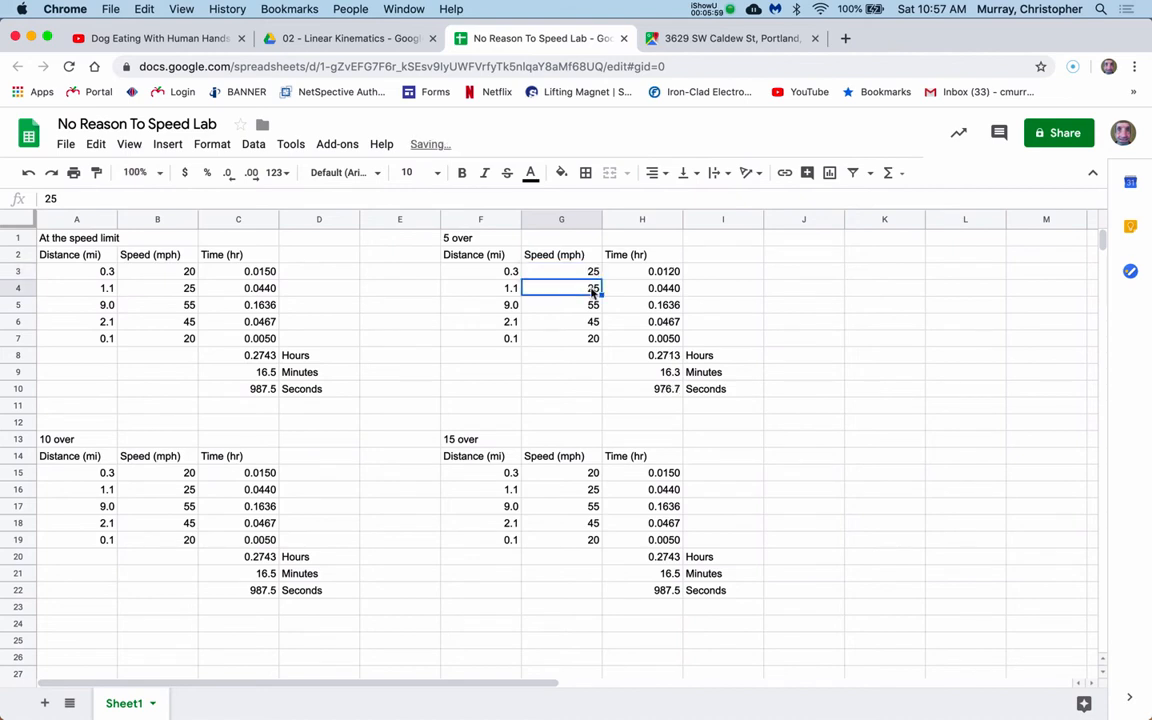
type("30")
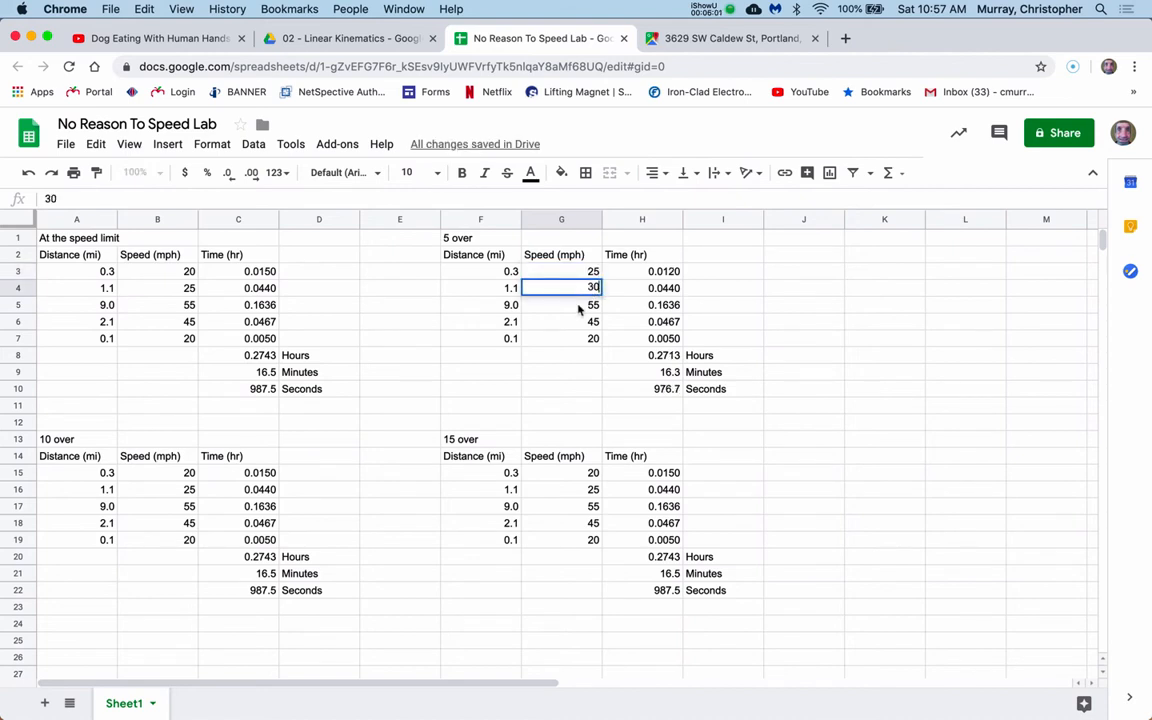
key("Return")
type("60")
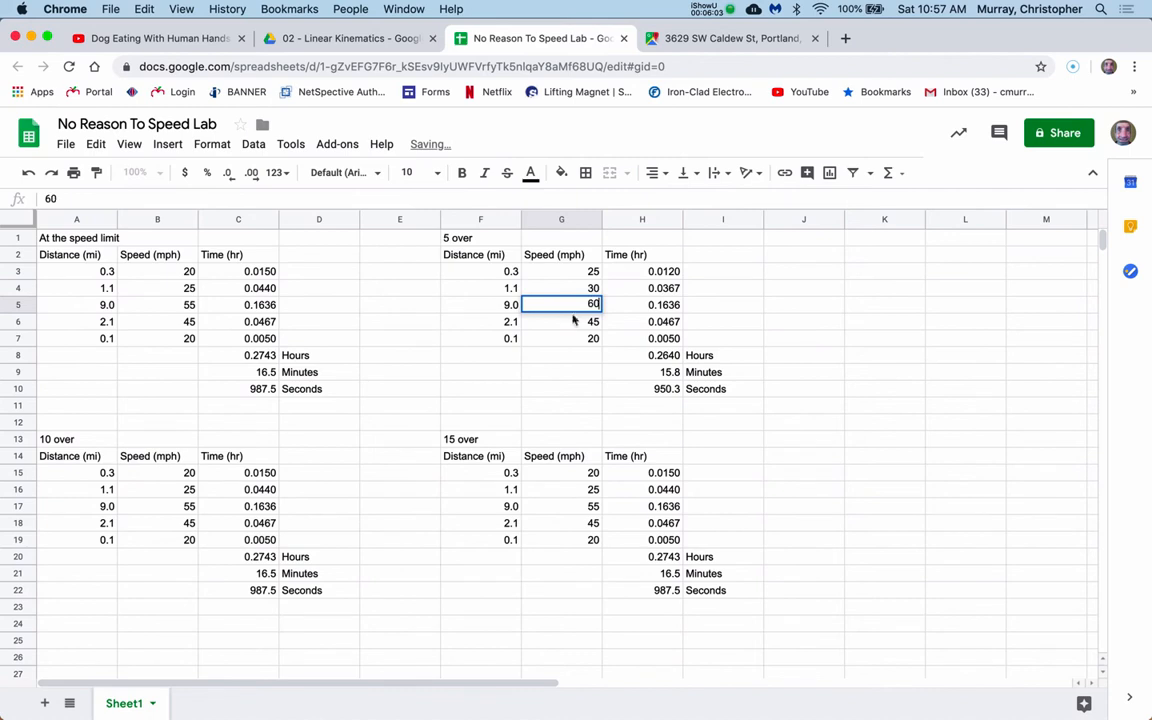
key("Return")
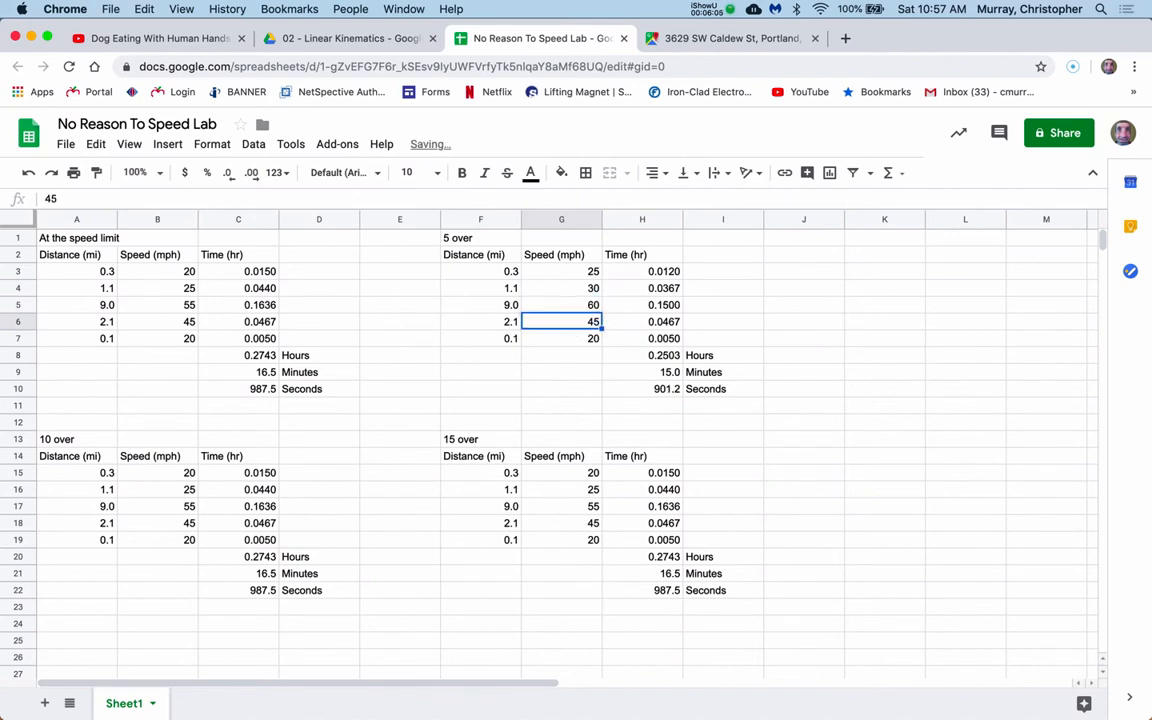
type("50")
key("Return")
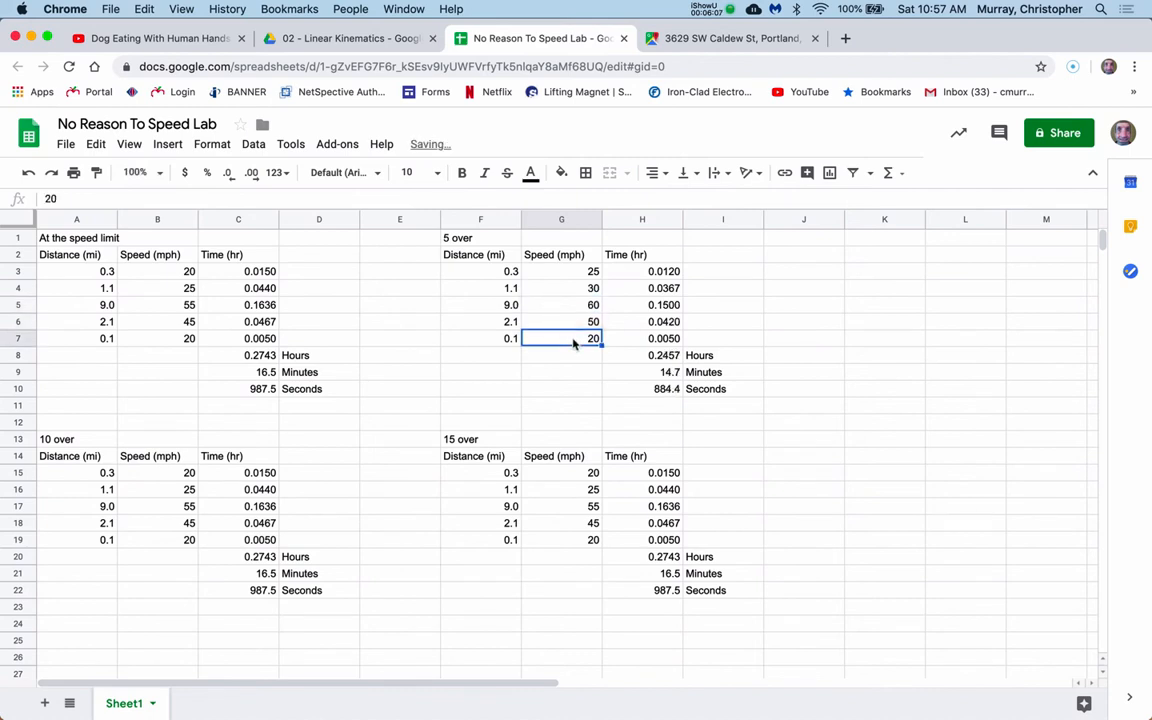
type("25")
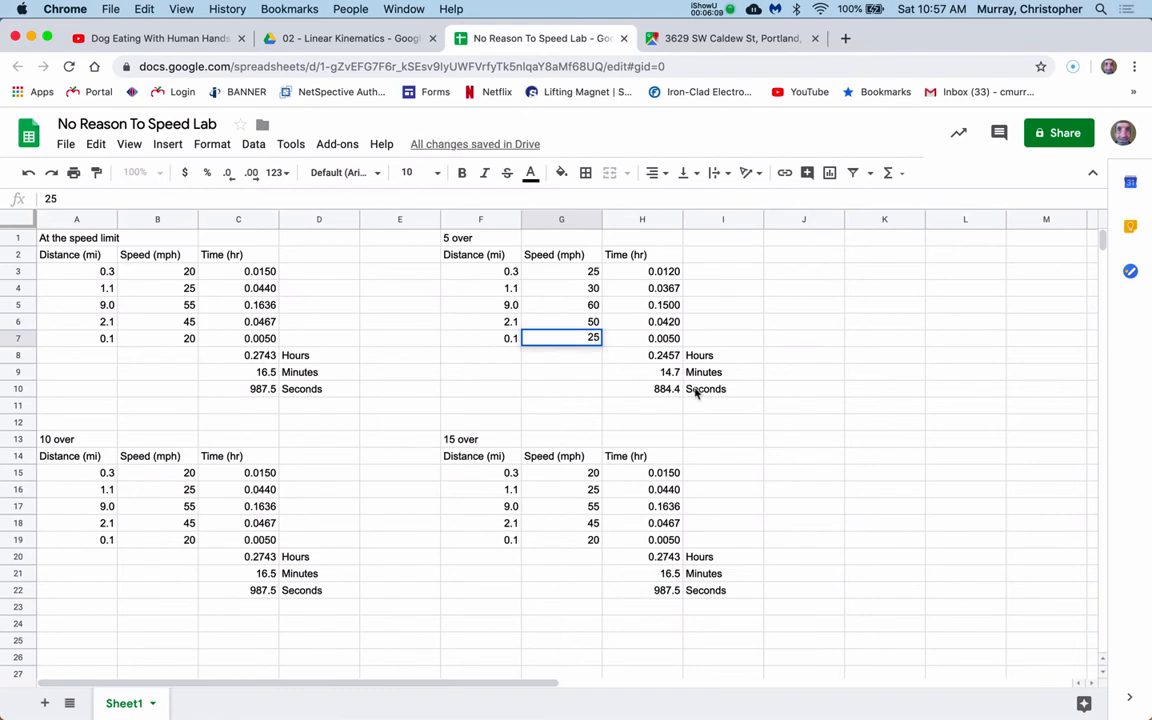
left_click(671, 413)
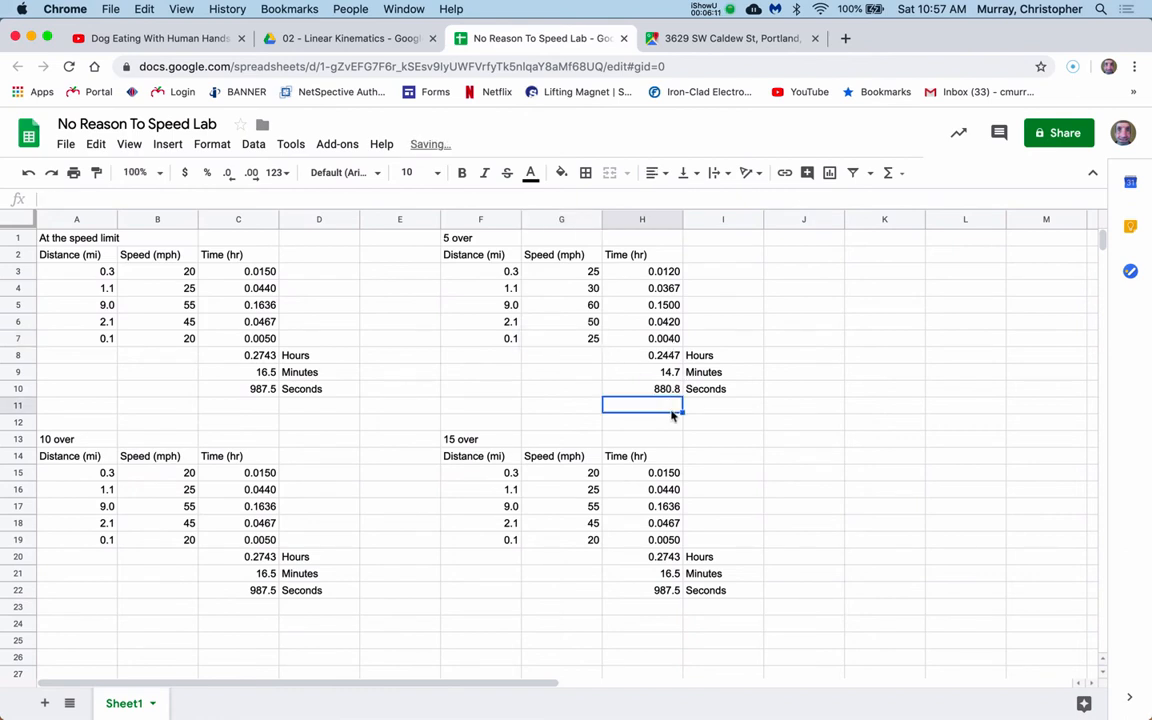
Label I11 "saved" and calculate the seconds saved at 5 over in H11 with the formula =C10-H10.
left_click(729, 409)
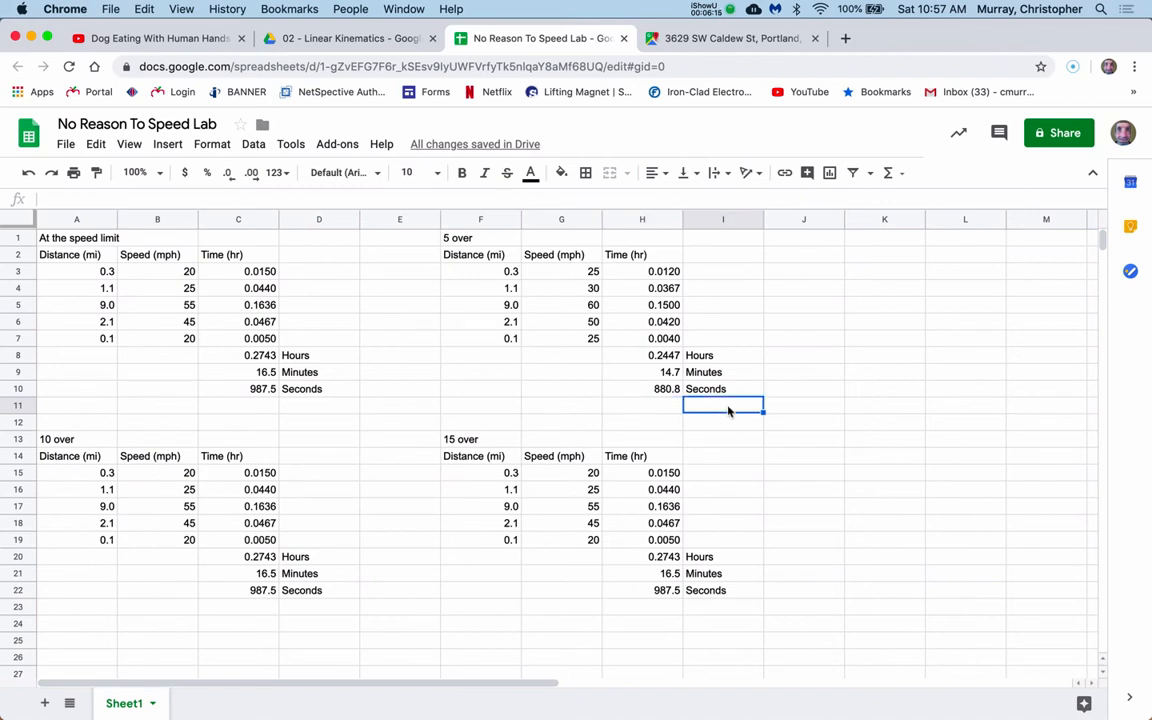
type("saved")
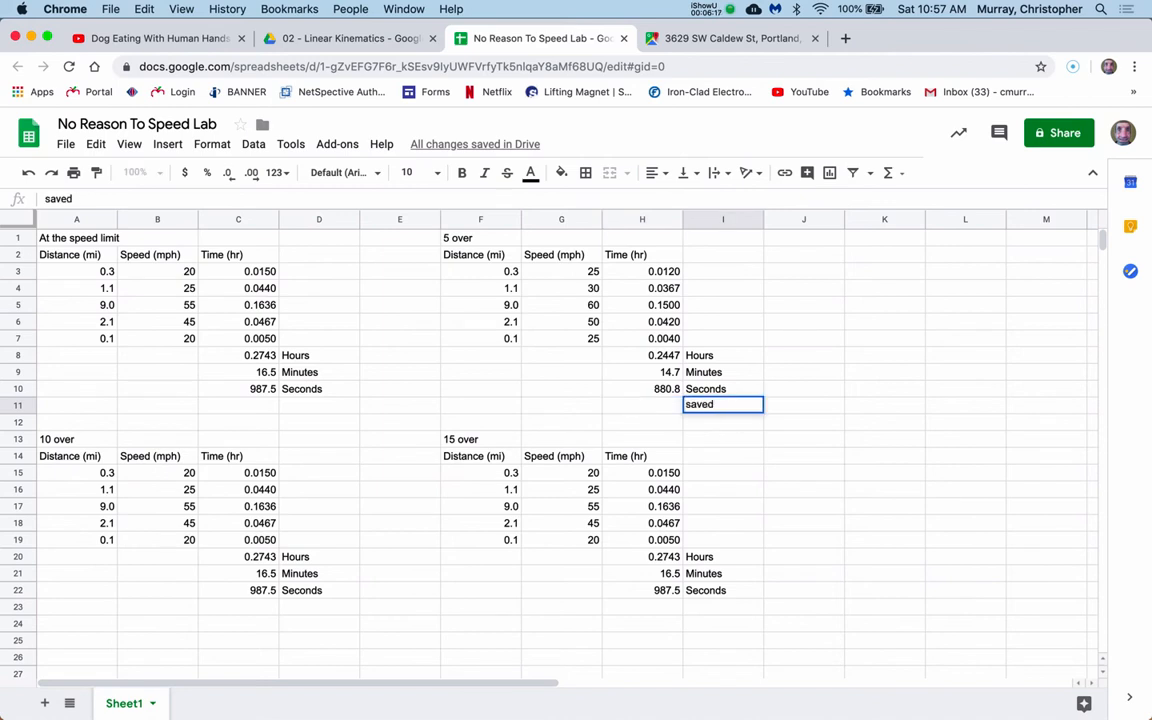
left_click(663, 406)
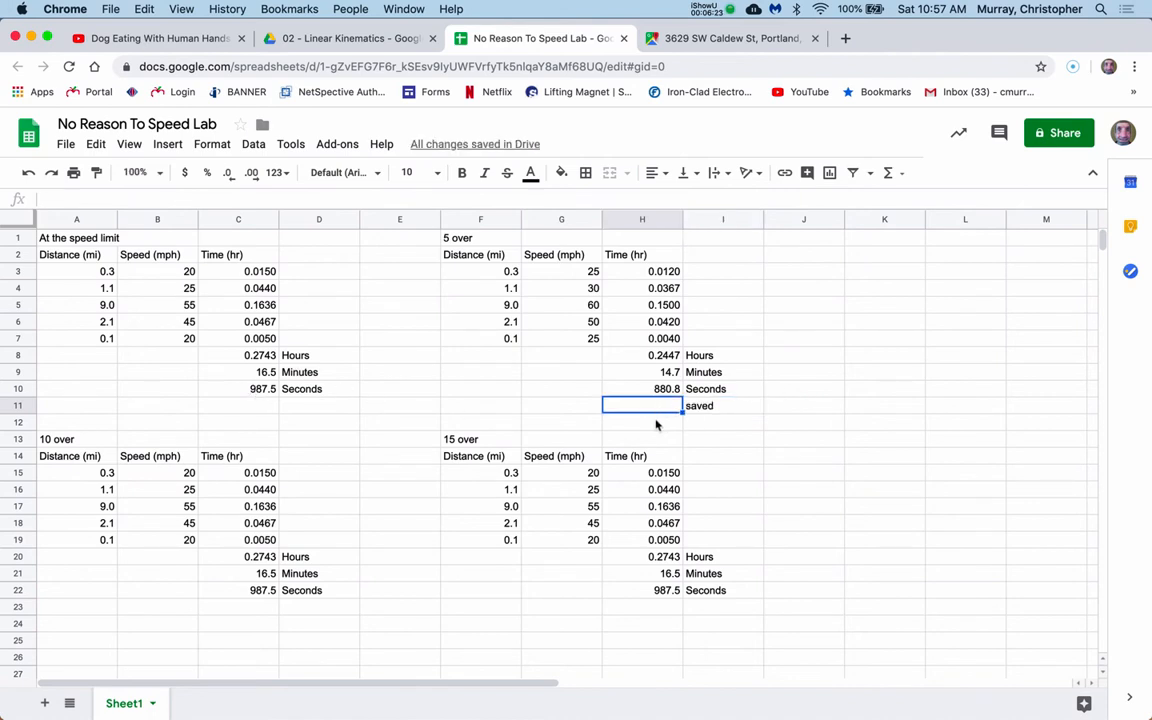
type("=")
left_click(254, 397)
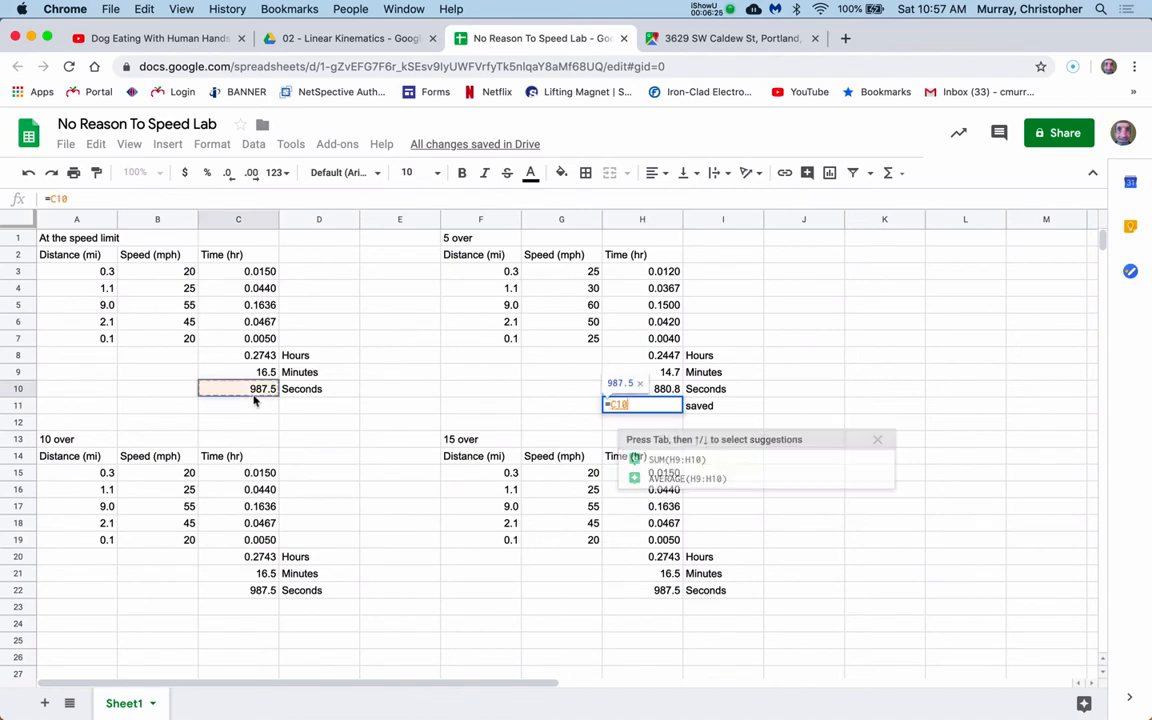
type("-")
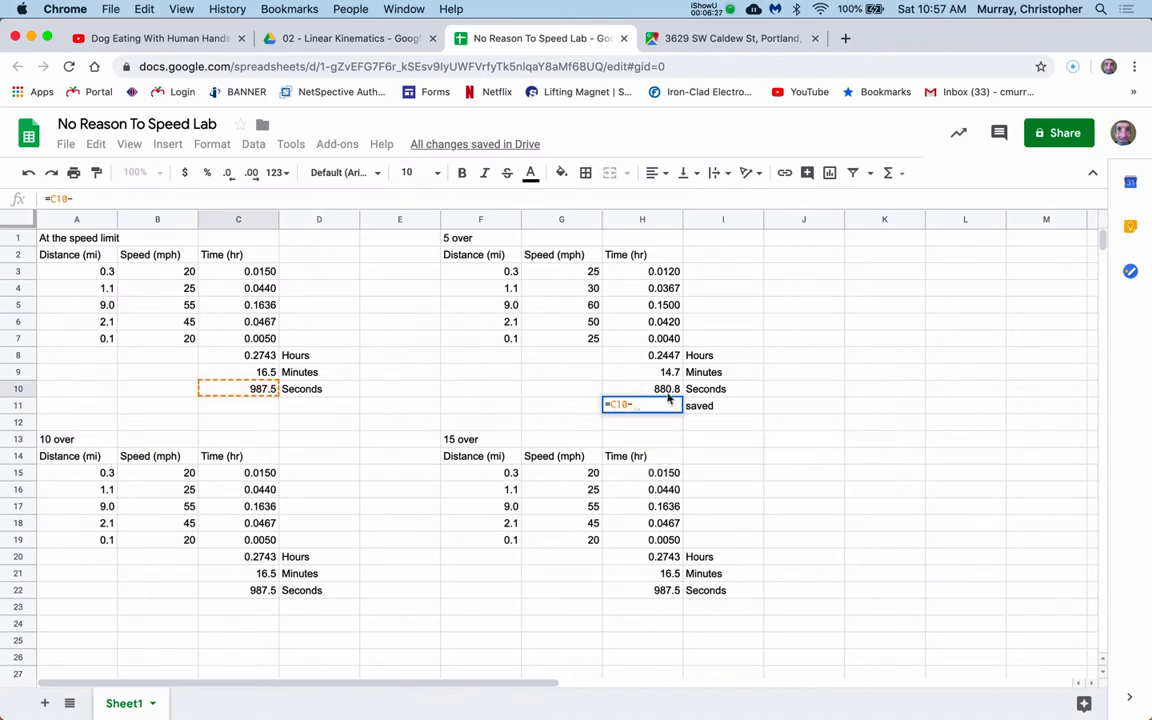
left_click(662, 391)
key("Return")
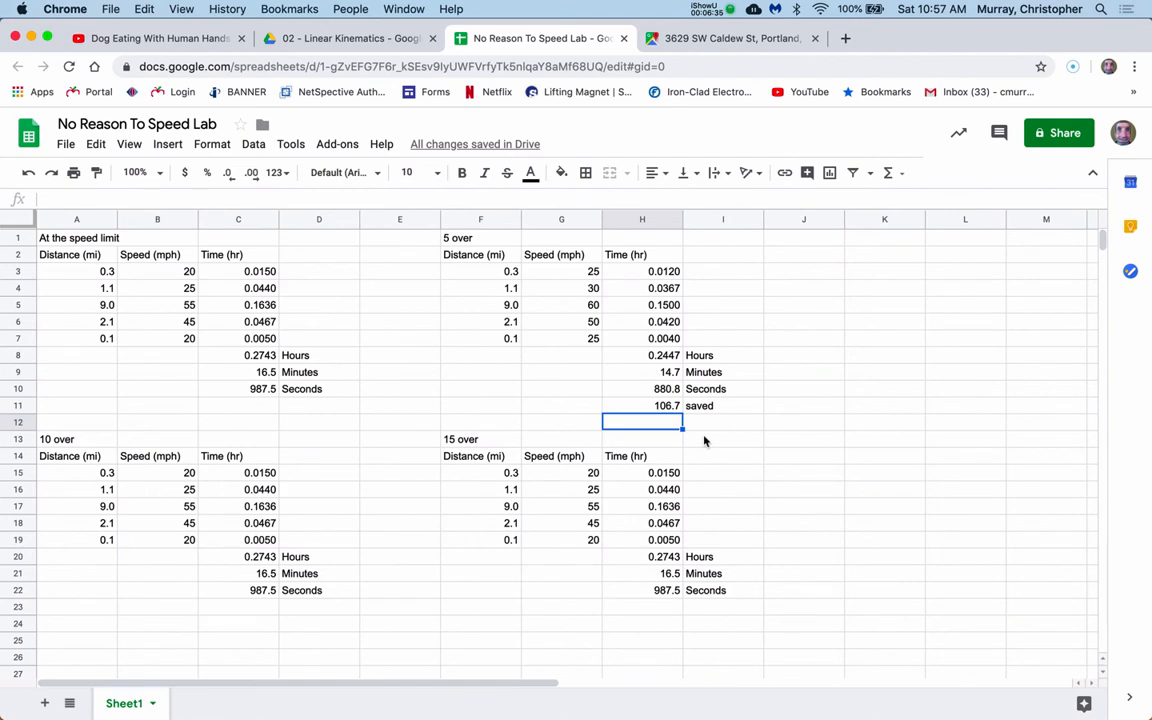
Set the speeds in the "10 over" table, B15:B19, to 30, 35, 65, 55 and 30 mph.
left_click(165, 478)
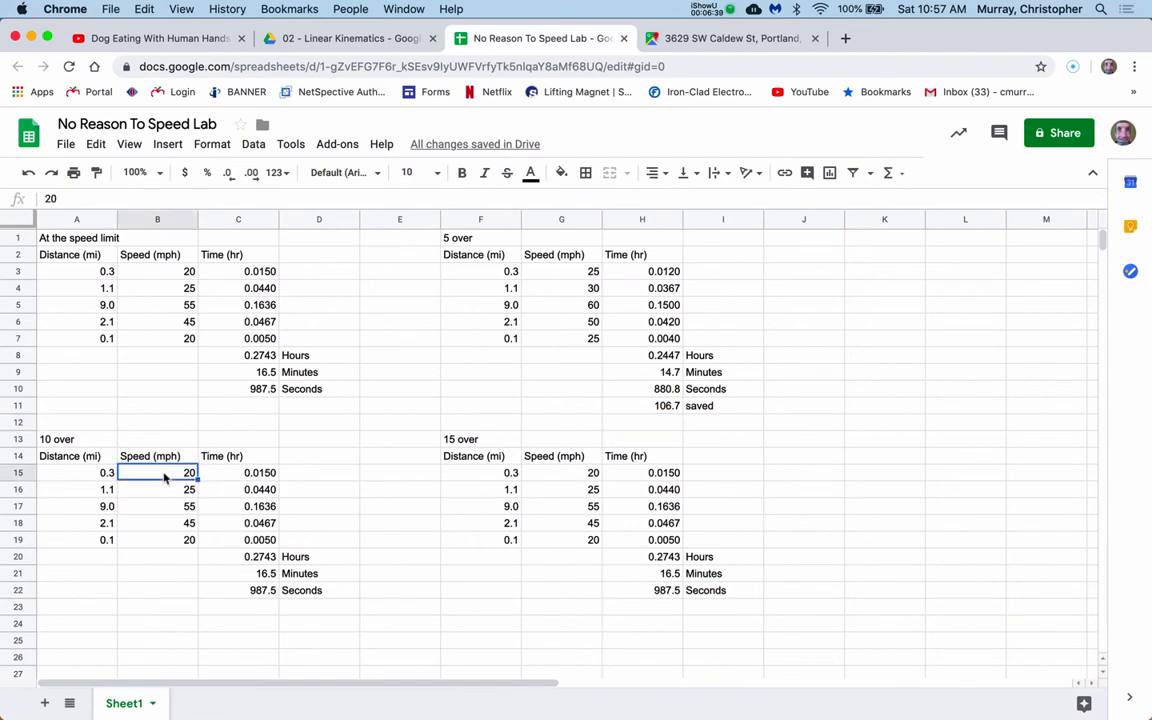
type("30")
left_click(181, 492)
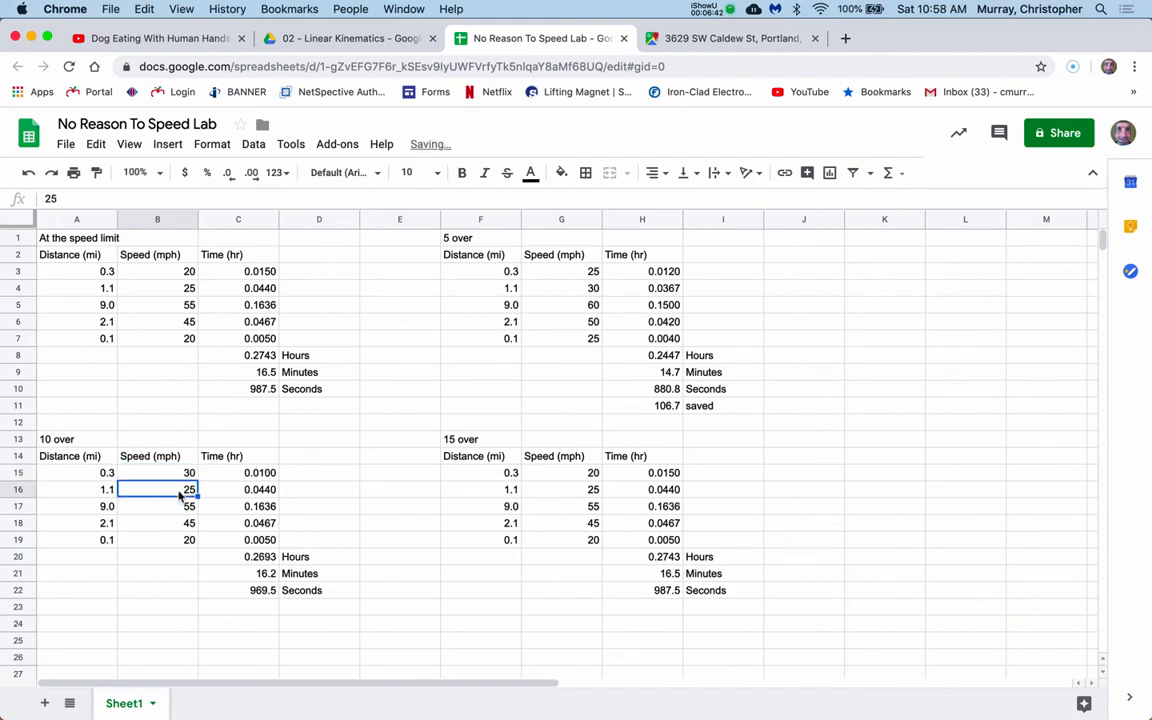
type("35")
left_click(177, 509)
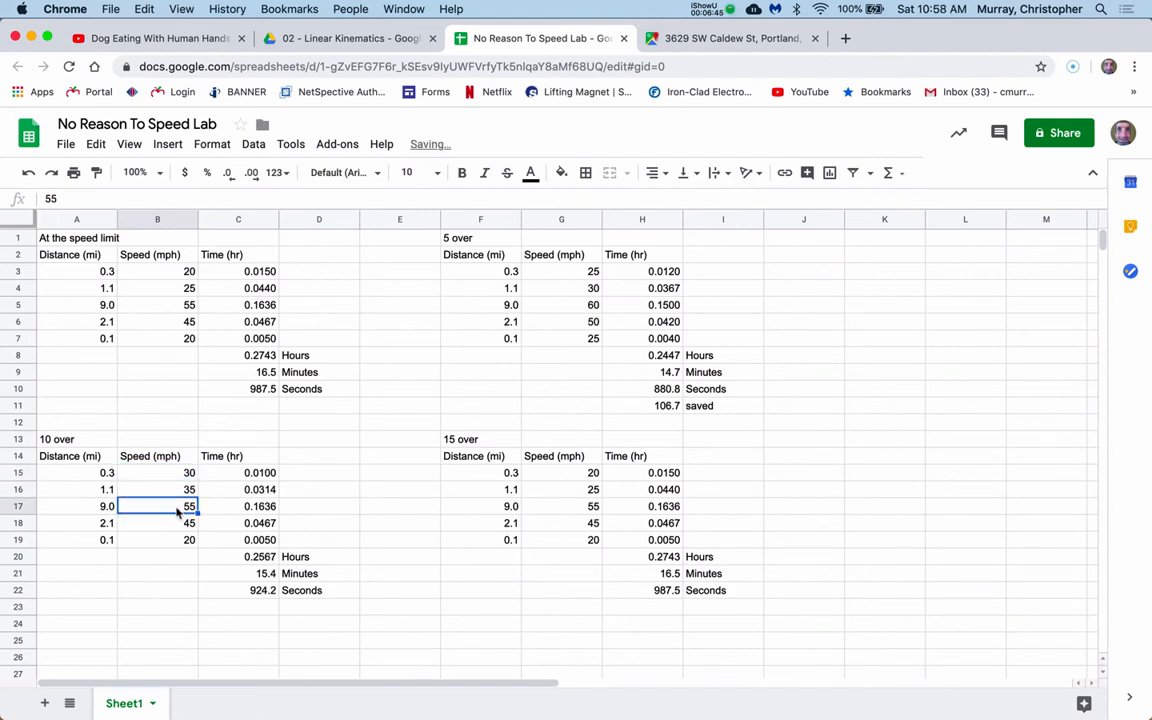
type("65")
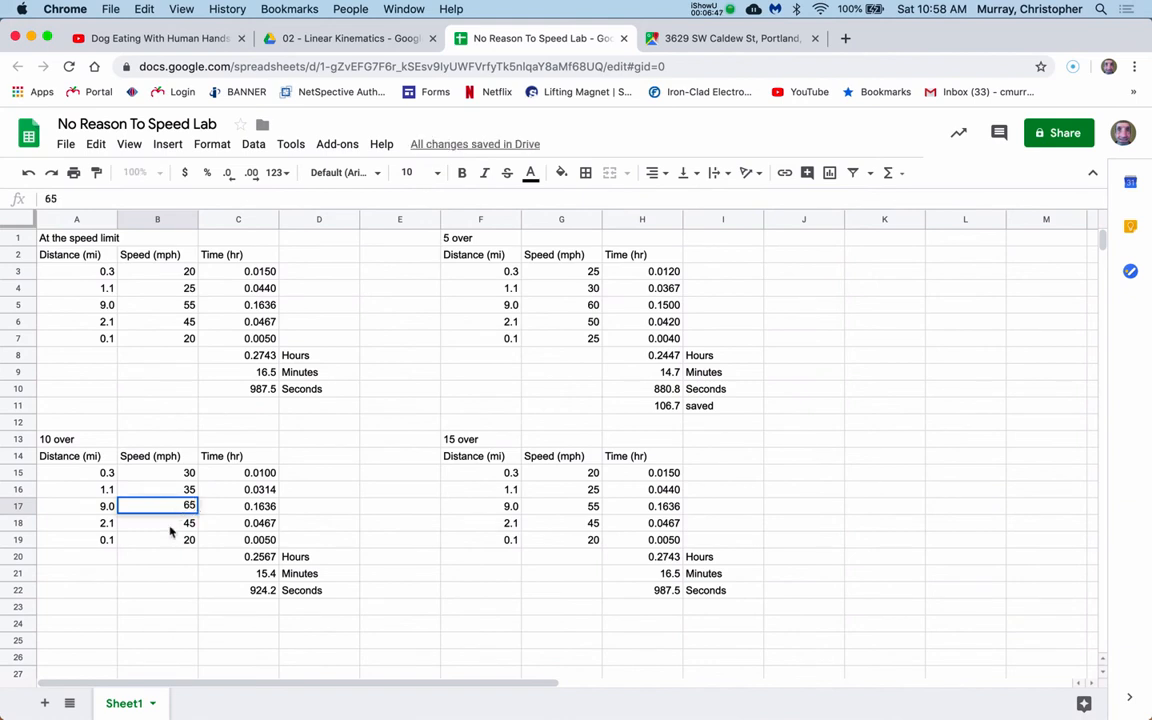
left_click(171, 529)
type("55")
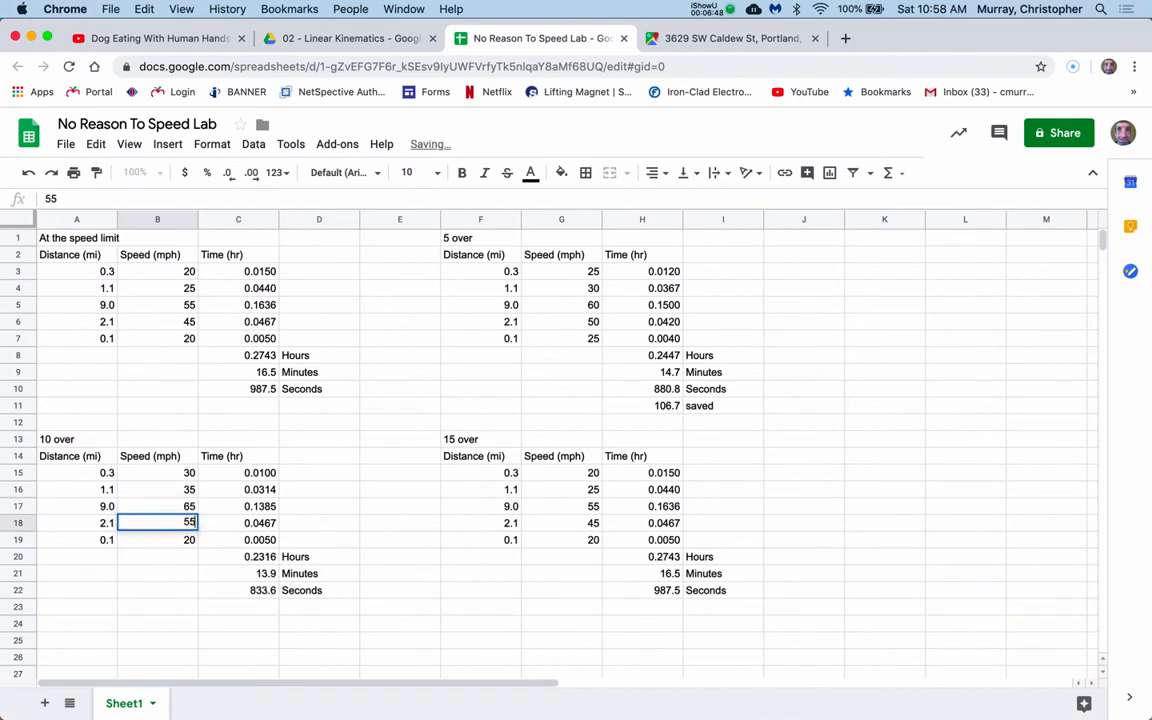
left_click(172, 542)
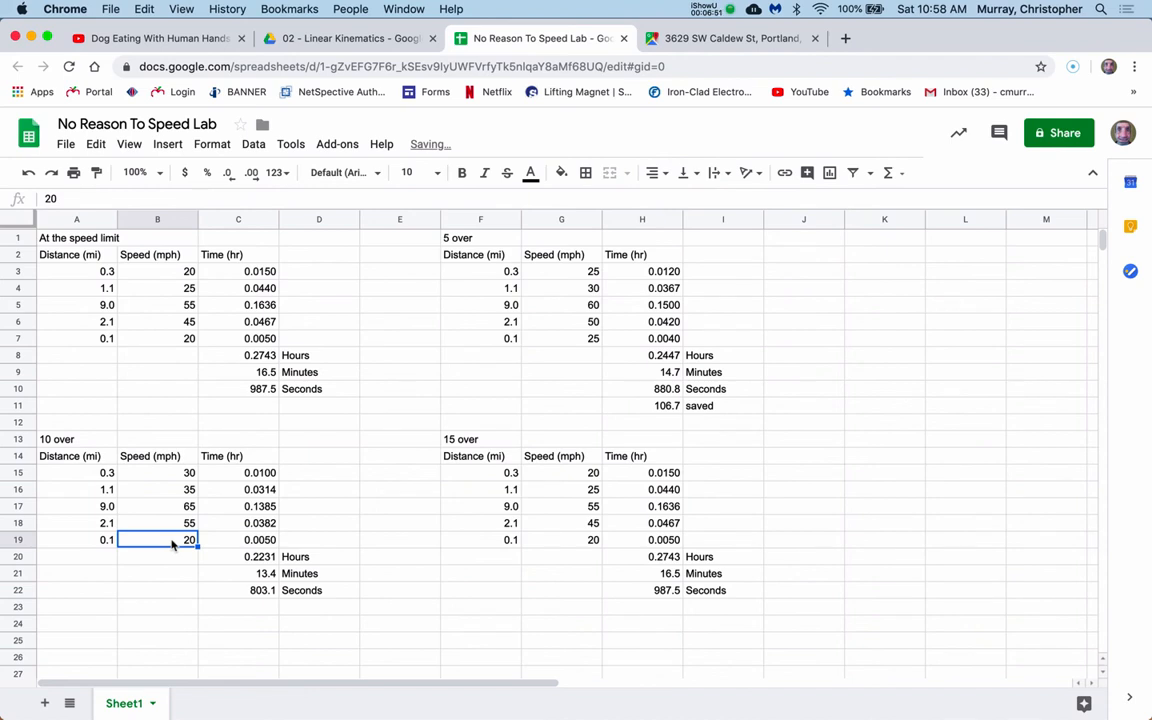
type("30")
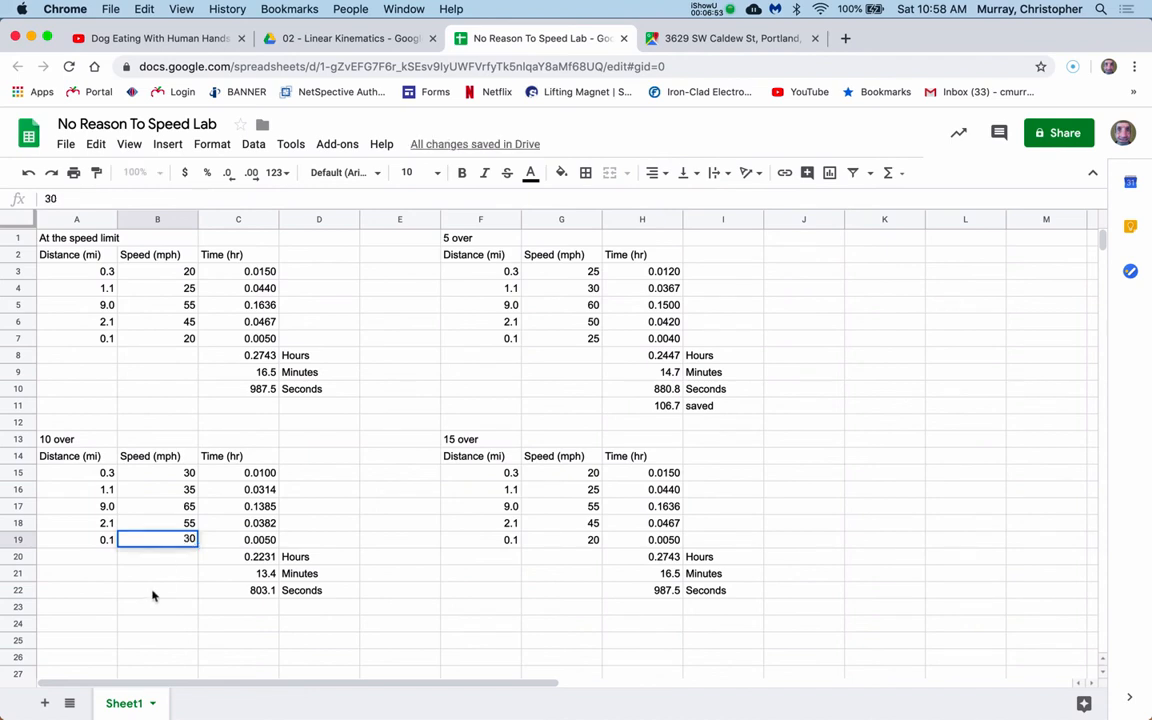
left_click(153, 596)
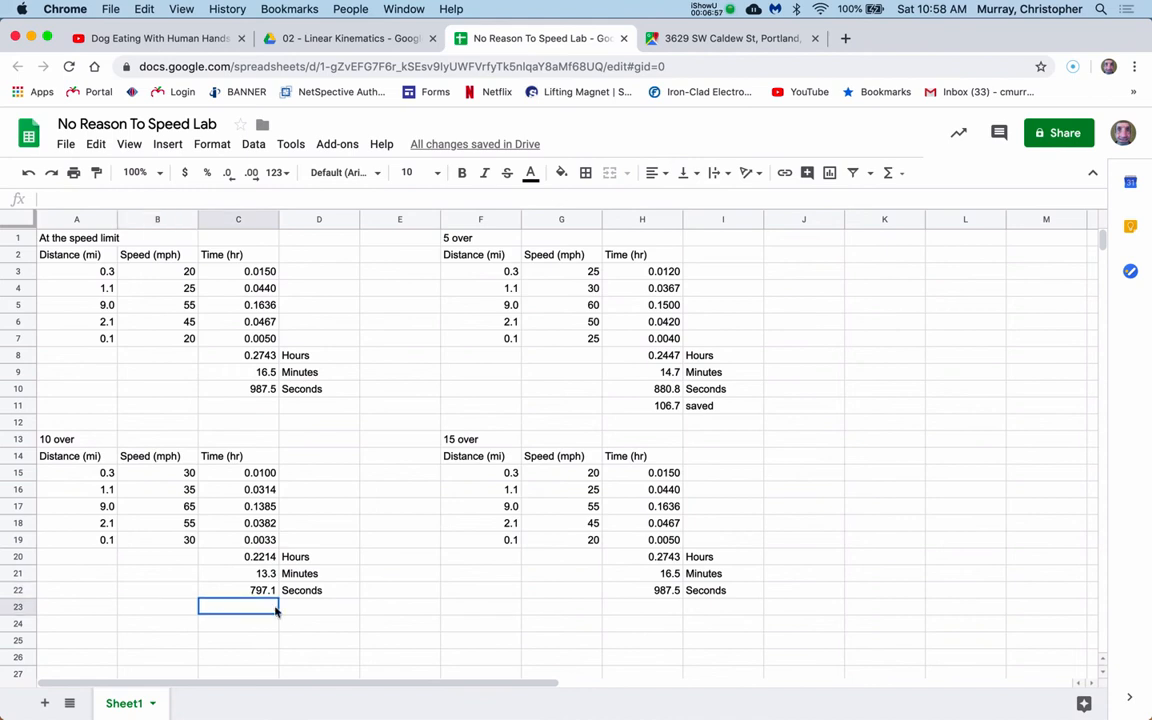
Label D23 "saved" and calculate the seconds saved at 10 over in C23 with the formula =C10-C22.
left_click(304, 607)
type("saved")
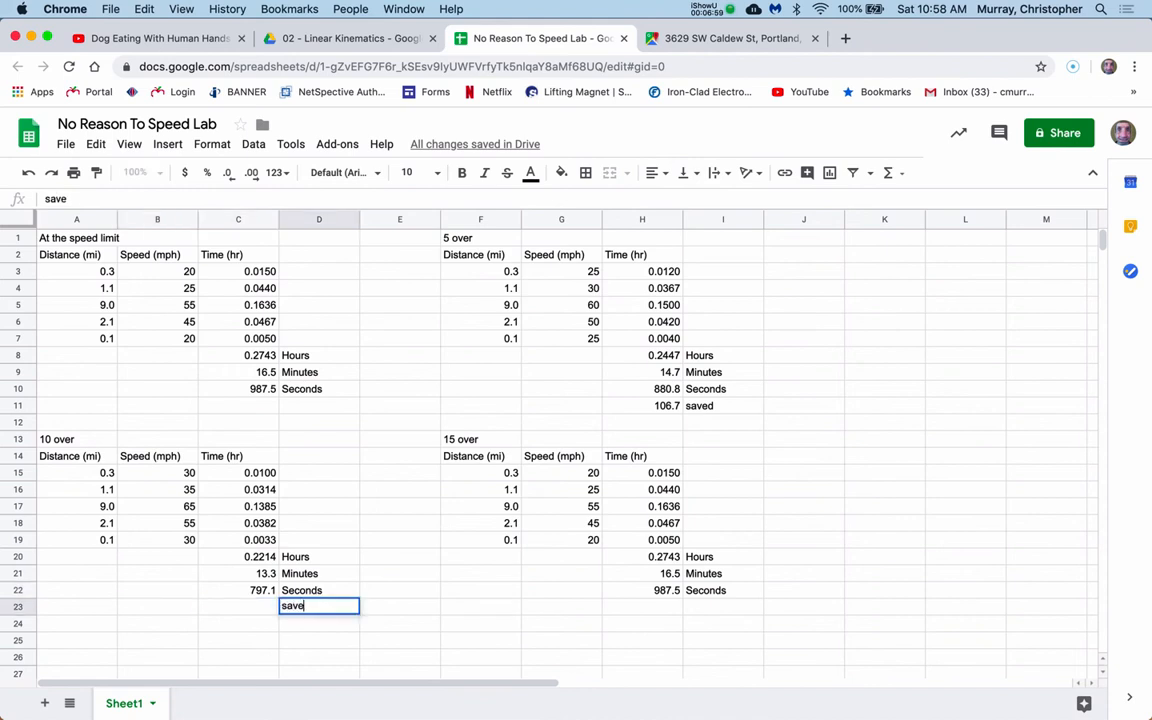
left_click(257, 606)
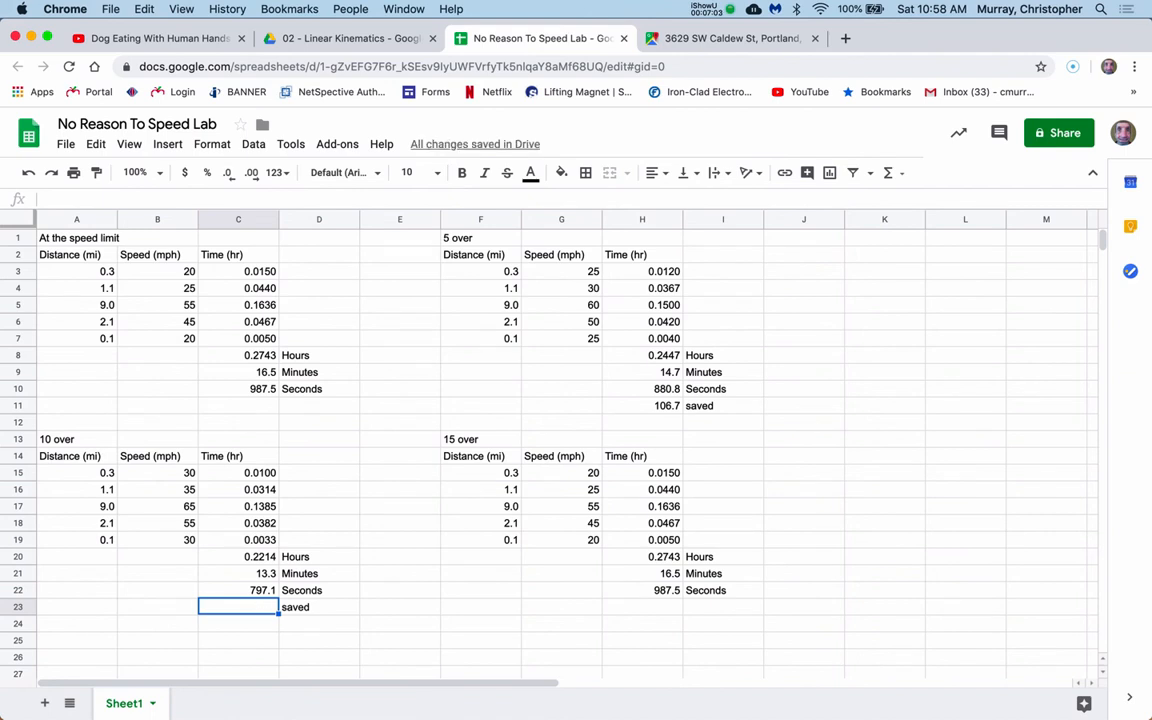
type("=")
left_click(265, 392)
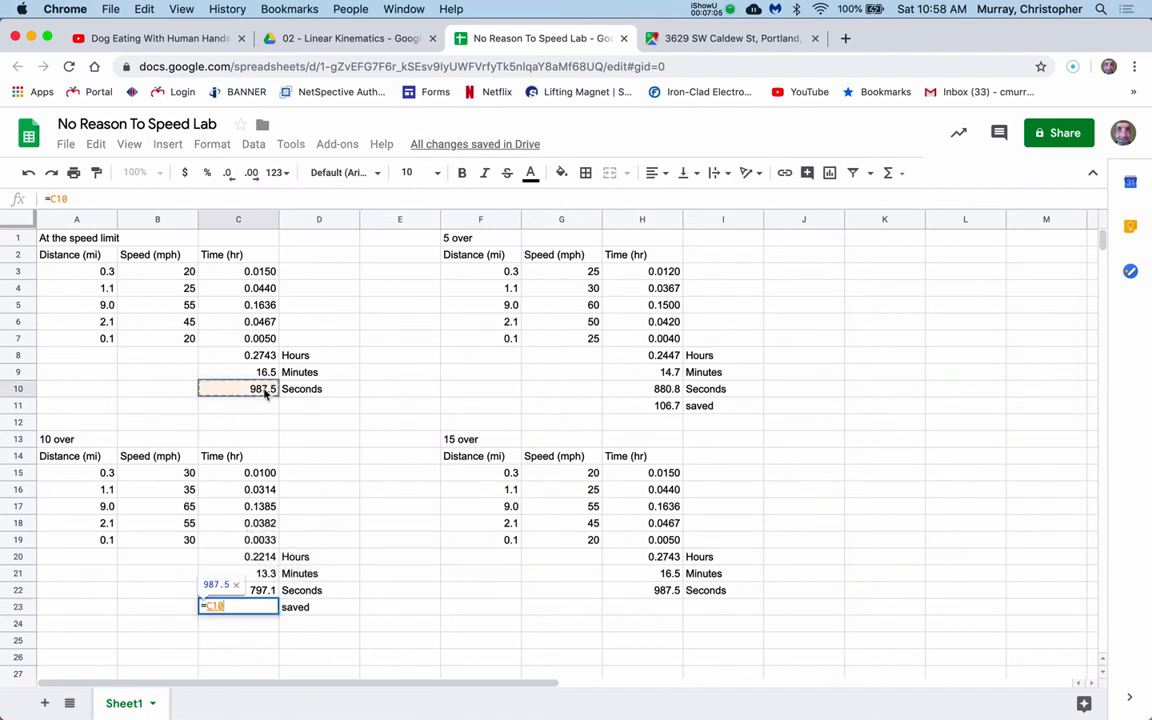
type("-")
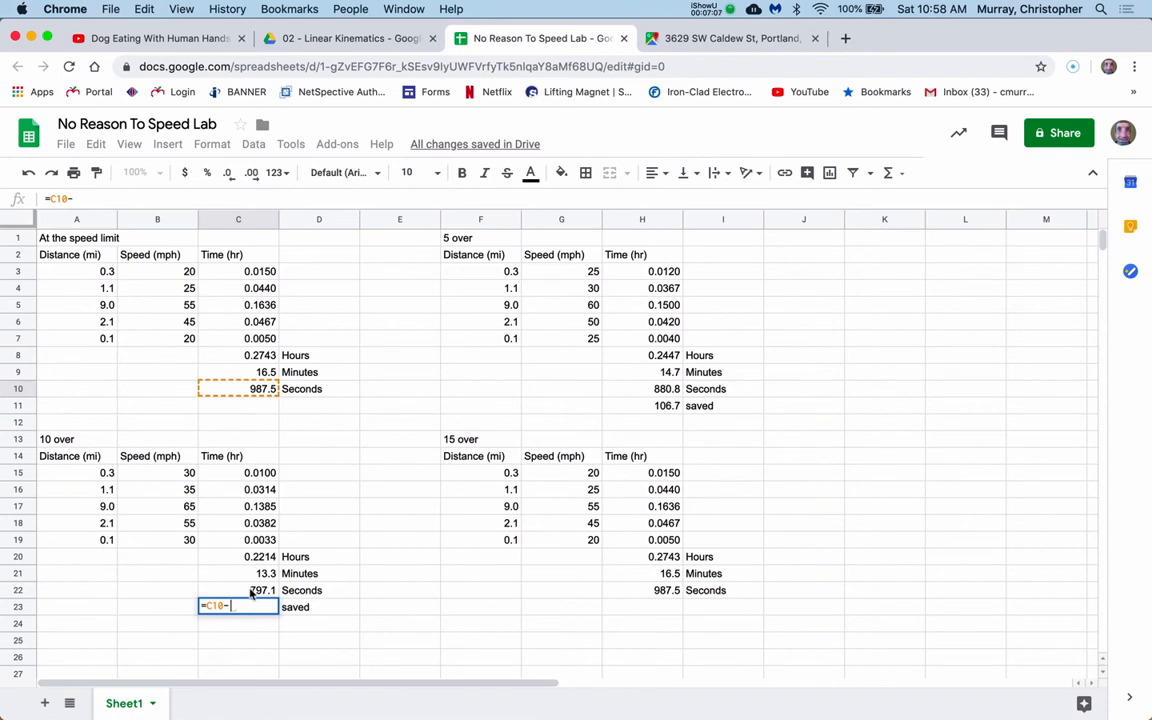
left_click(252, 591)
key("Return")
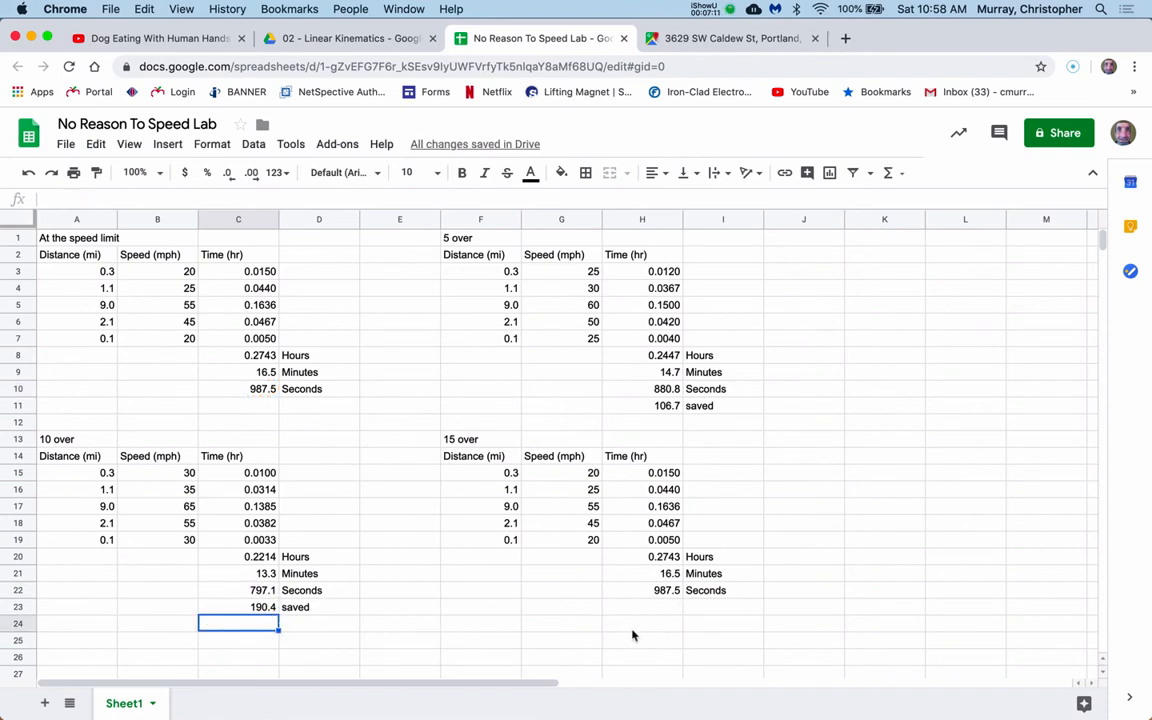
Set the speeds in the "15 over" table, G15:G19, to 35, 40, 70, 60 and 35 mph.
left_click(575, 479)
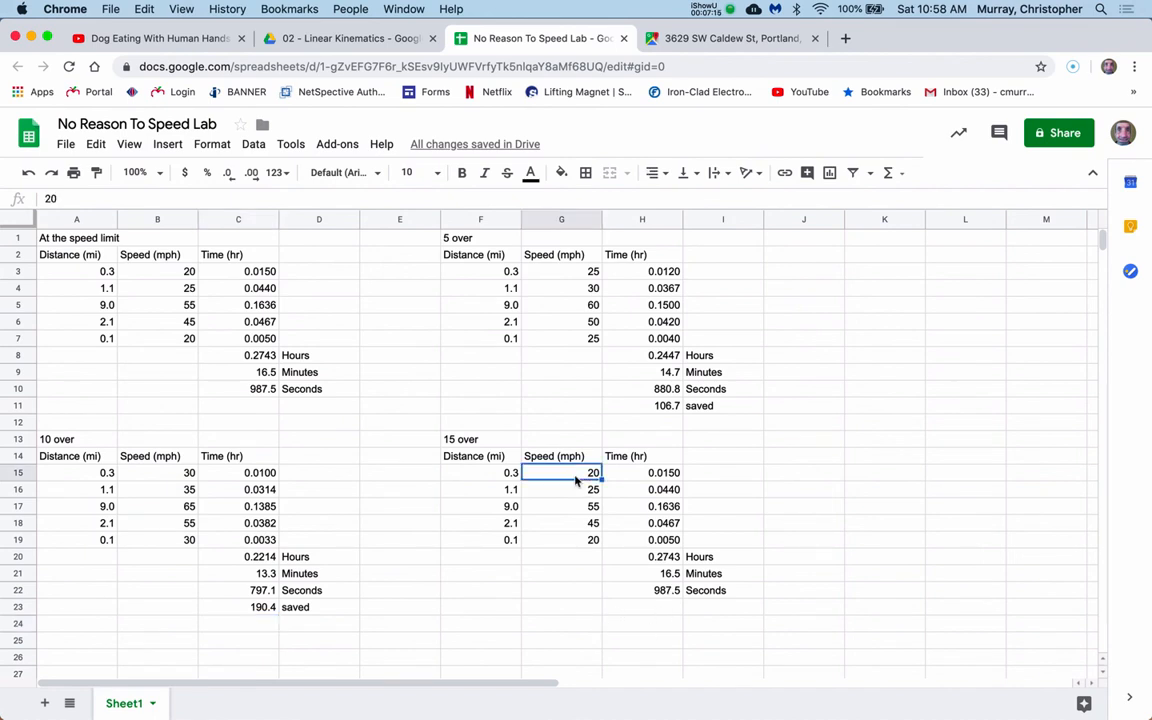
type("35")
key("Return")
type("40")
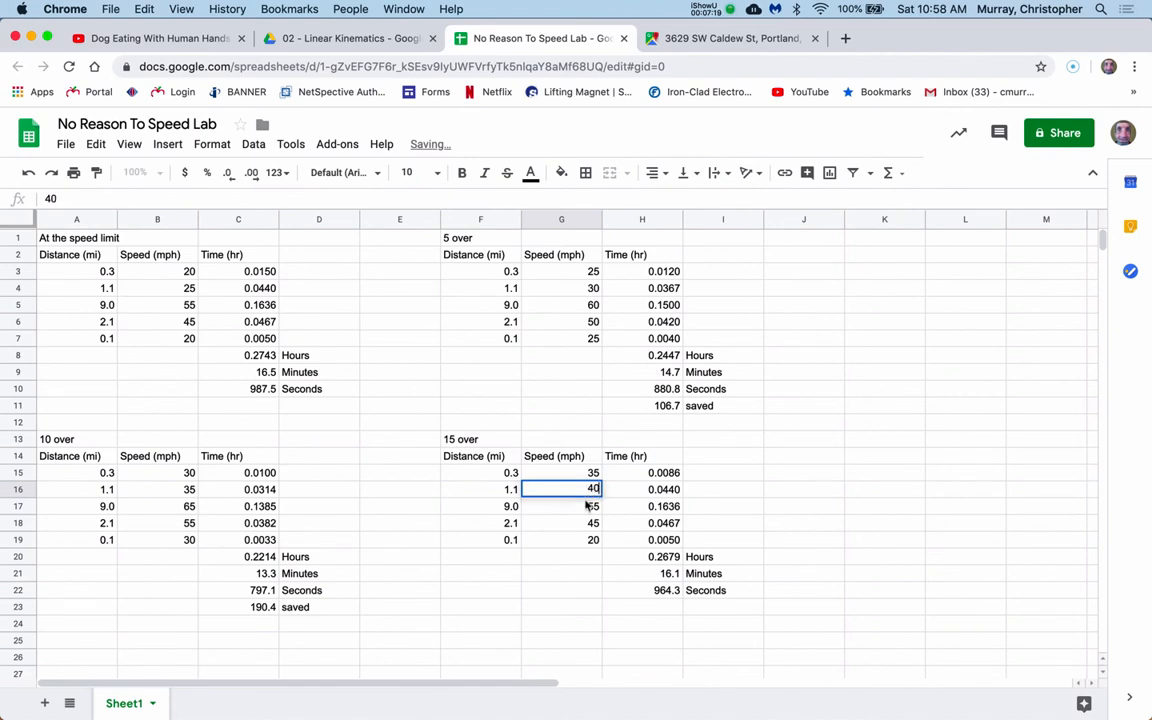
key("Return")
type("70")
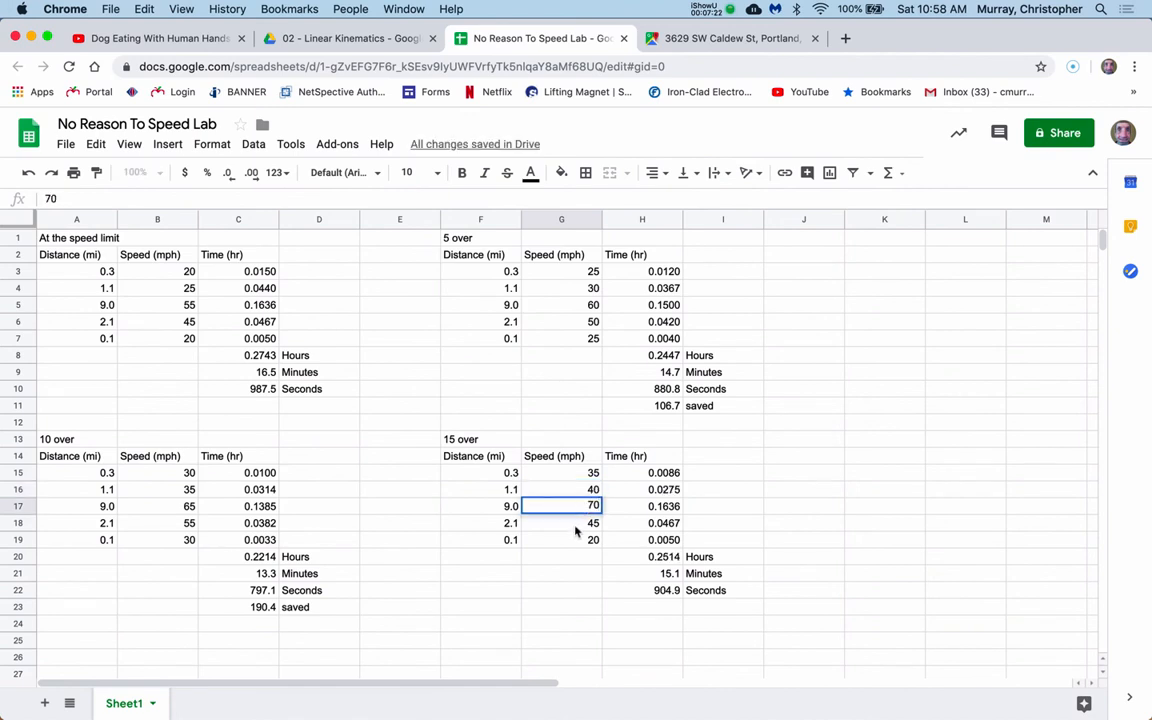
key("Return")
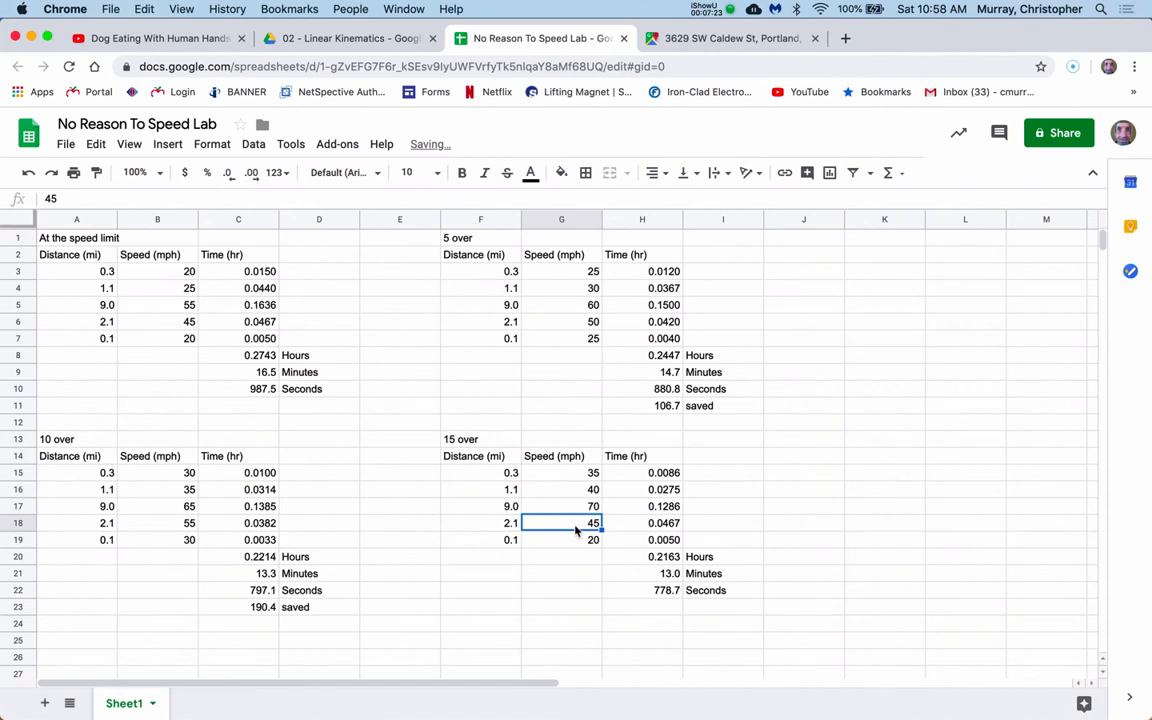
type("60")
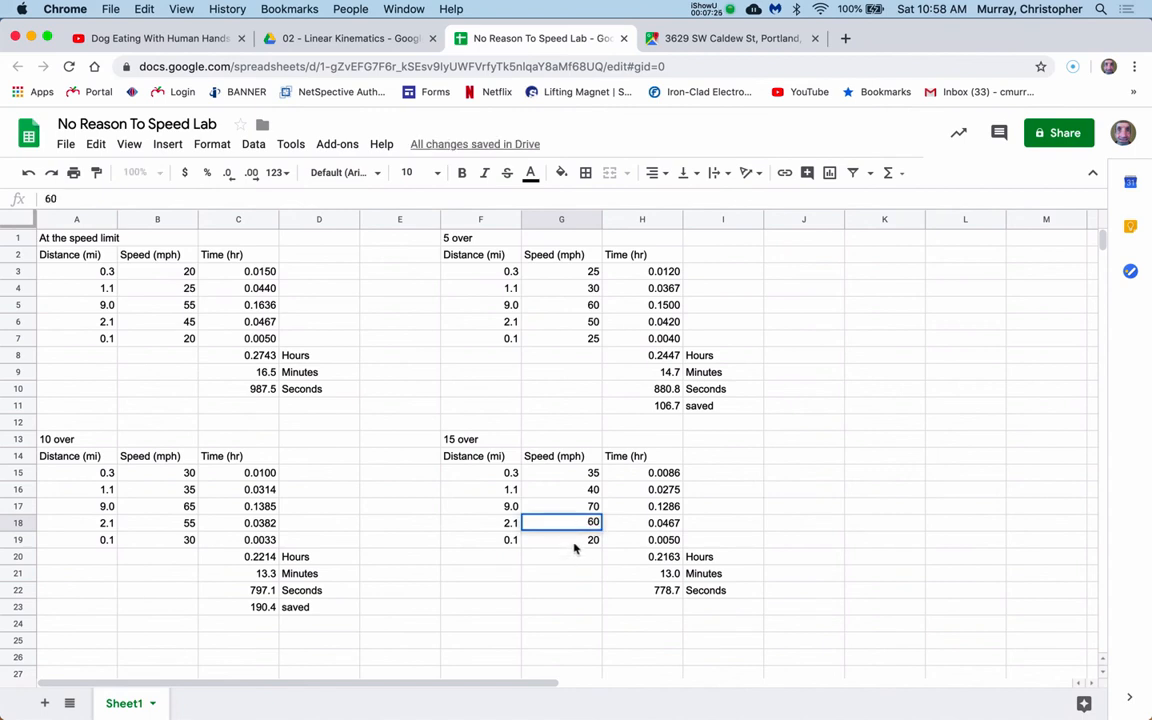
key("Return")
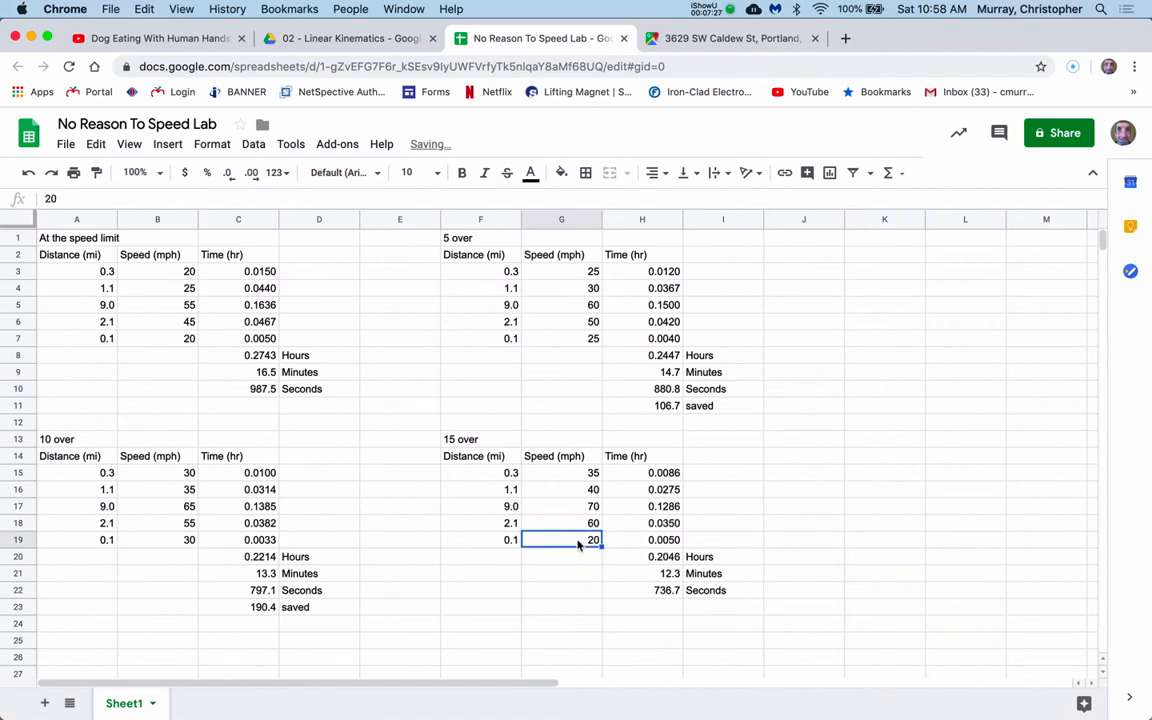
type("35")
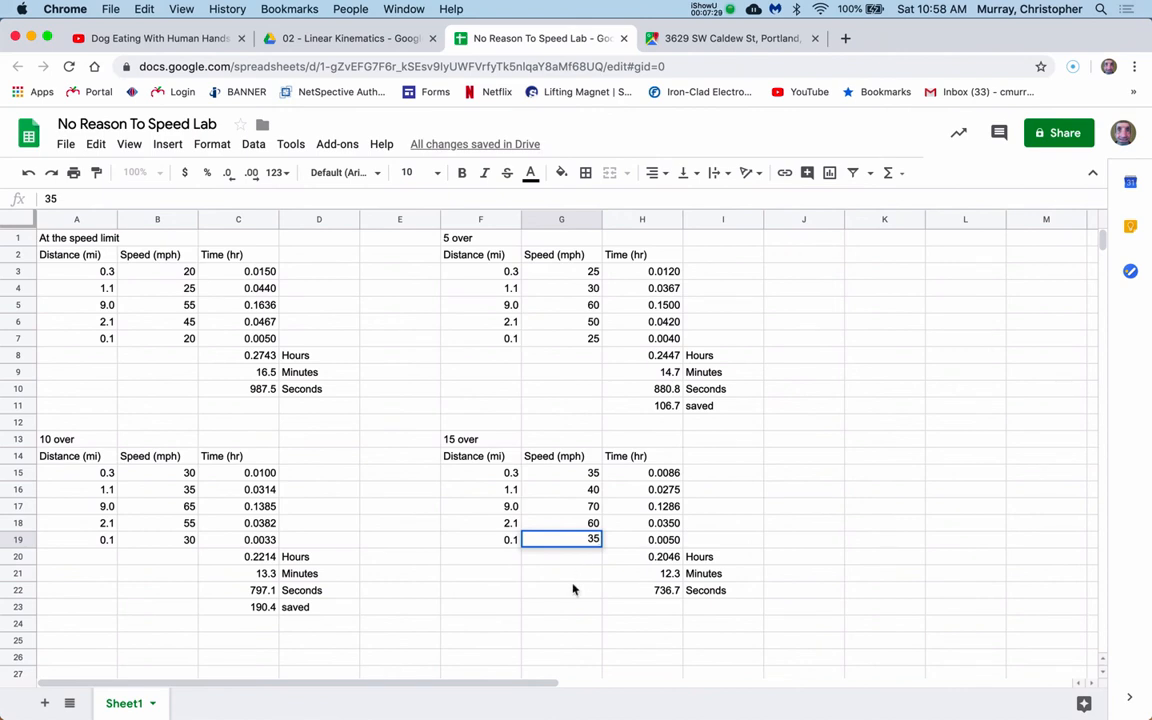
left_click(573, 590)
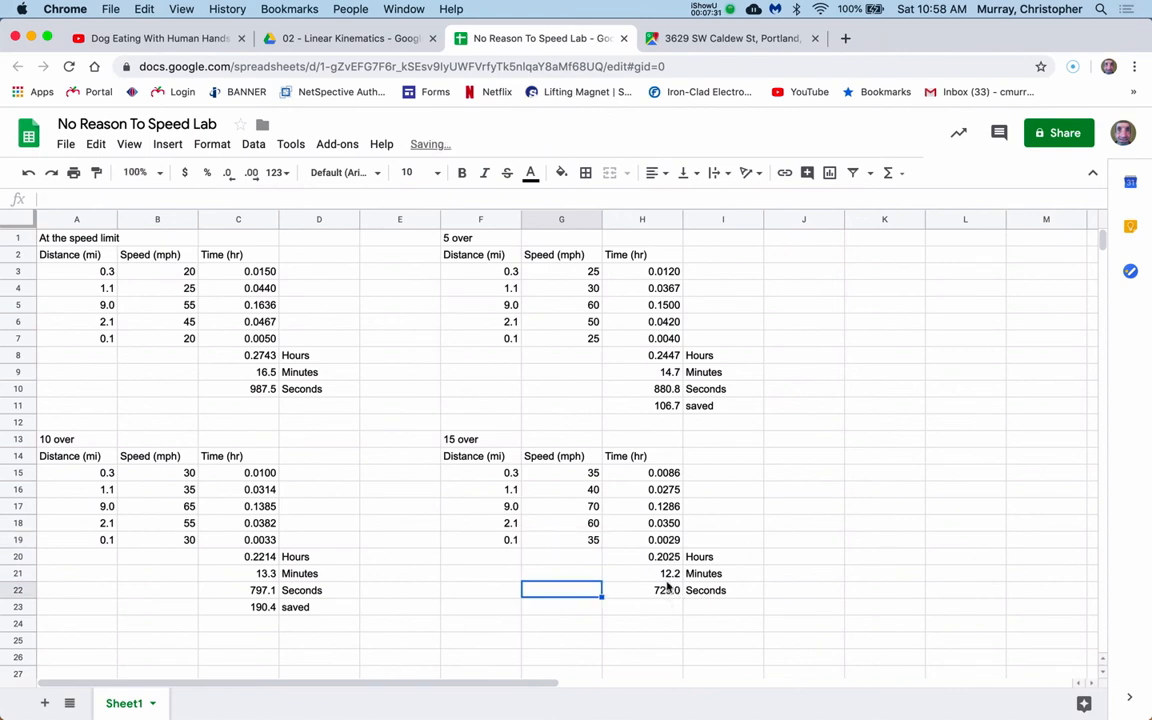
Label I23 "saved" and calculate the seconds saved at 15 over in H23 with the formula =C10-H22.
left_click(698, 610)
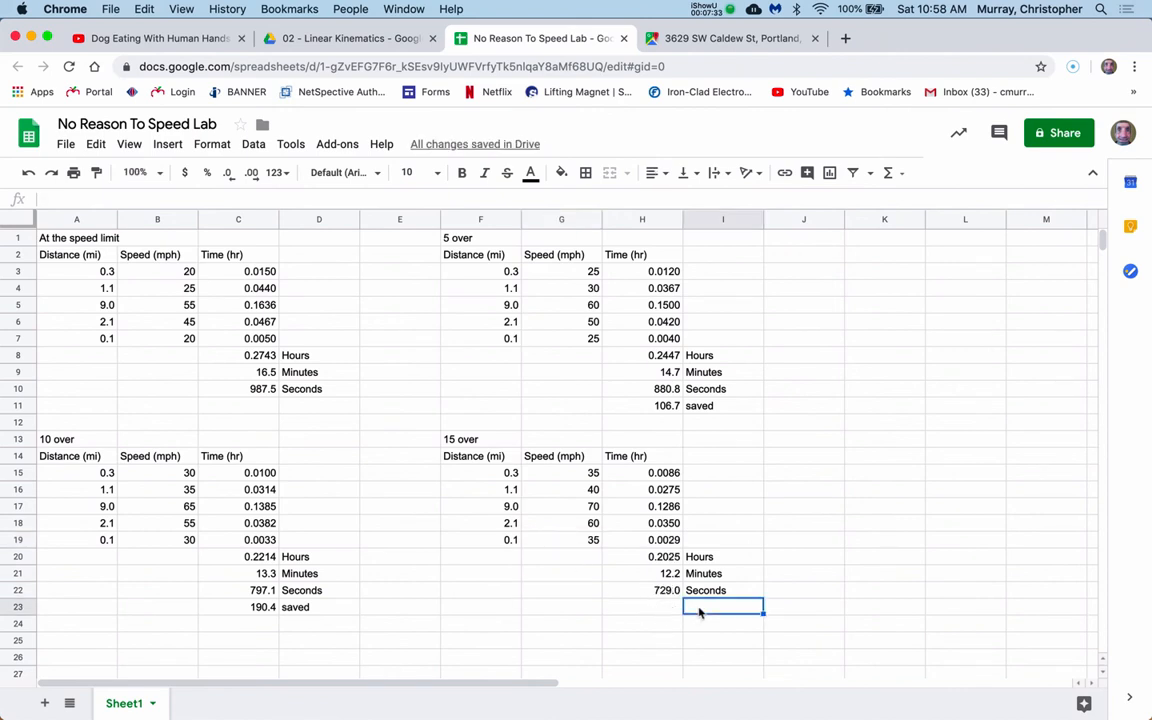
type("saved")
left_click(660, 608)
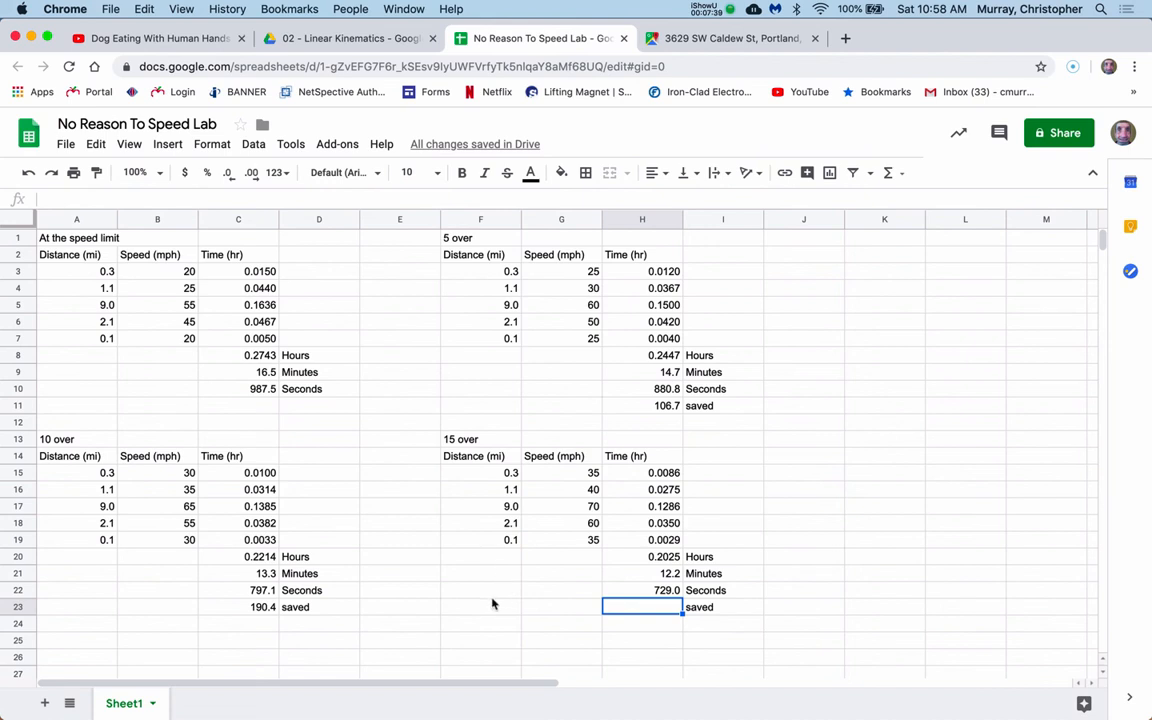
type("=")
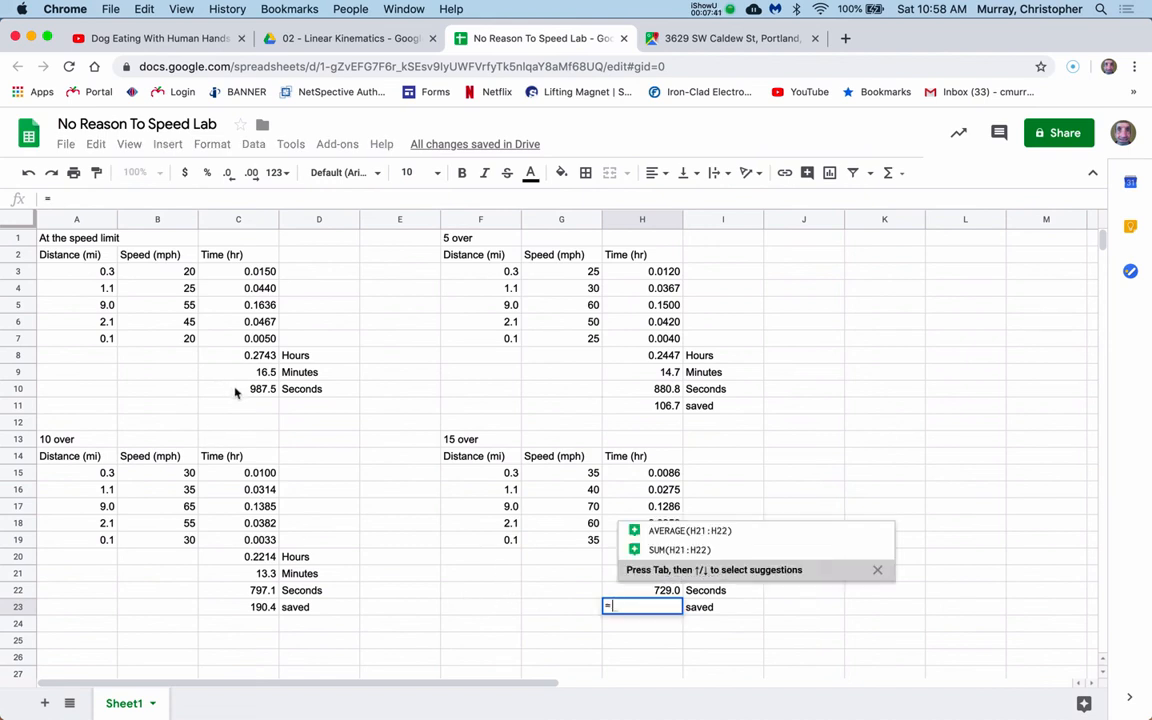
left_click(236, 390)
type("-")
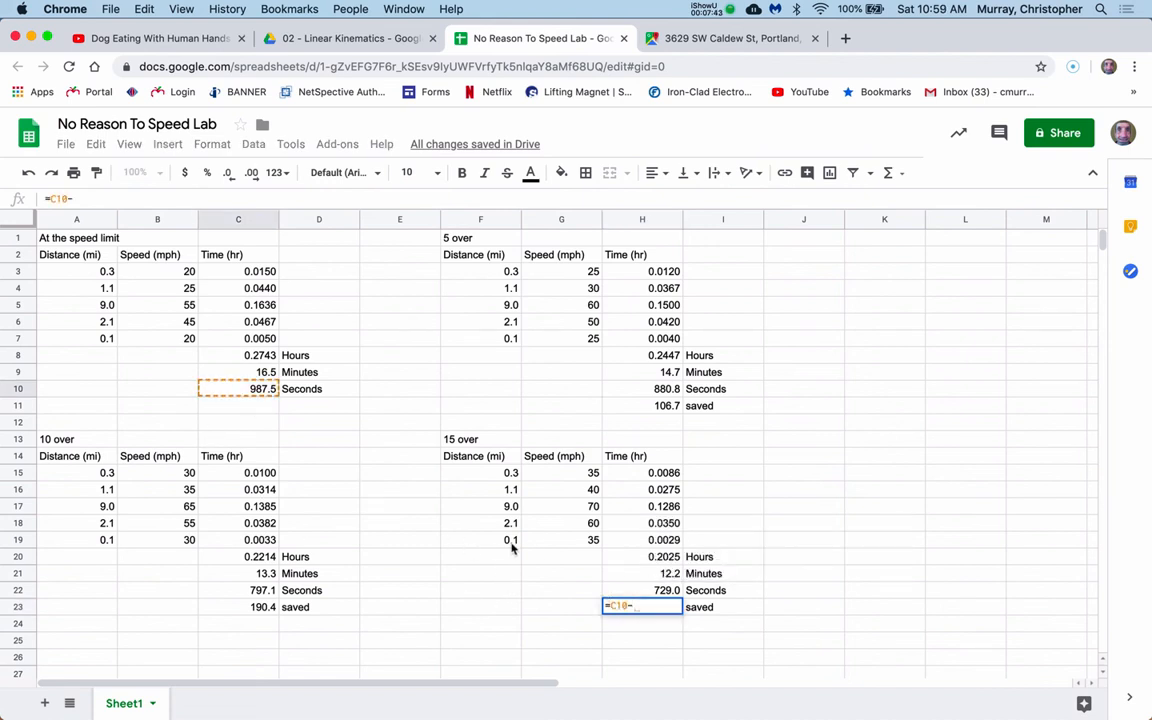
left_click(659, 592)
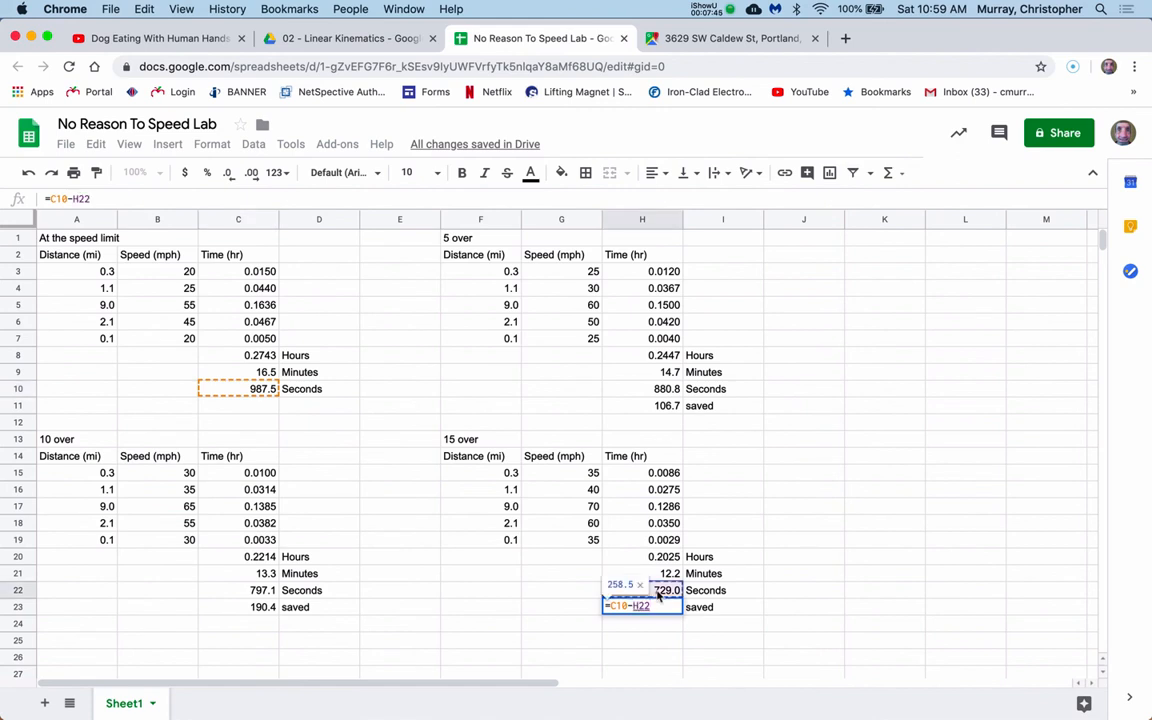
key("Return")
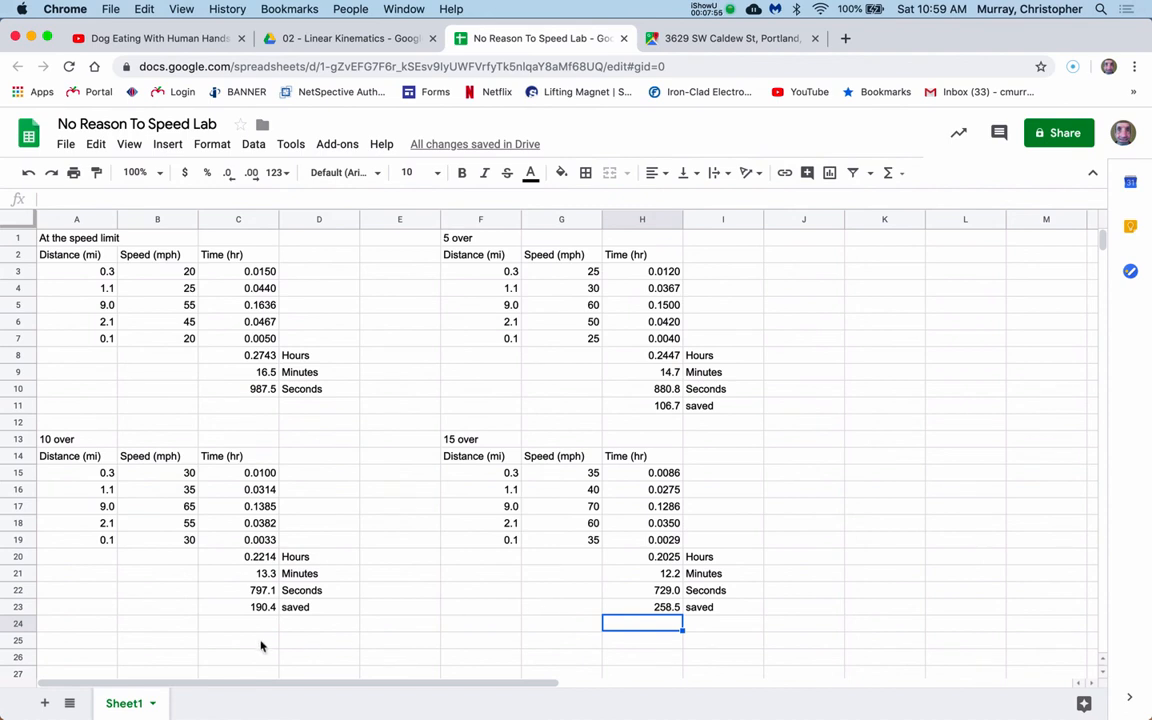
Write in A24 "1. Speeding by 5, 10 and 15 mph over will save me 107, 190, and 286 seconds.".
left_click(70, 626)
type("1.")
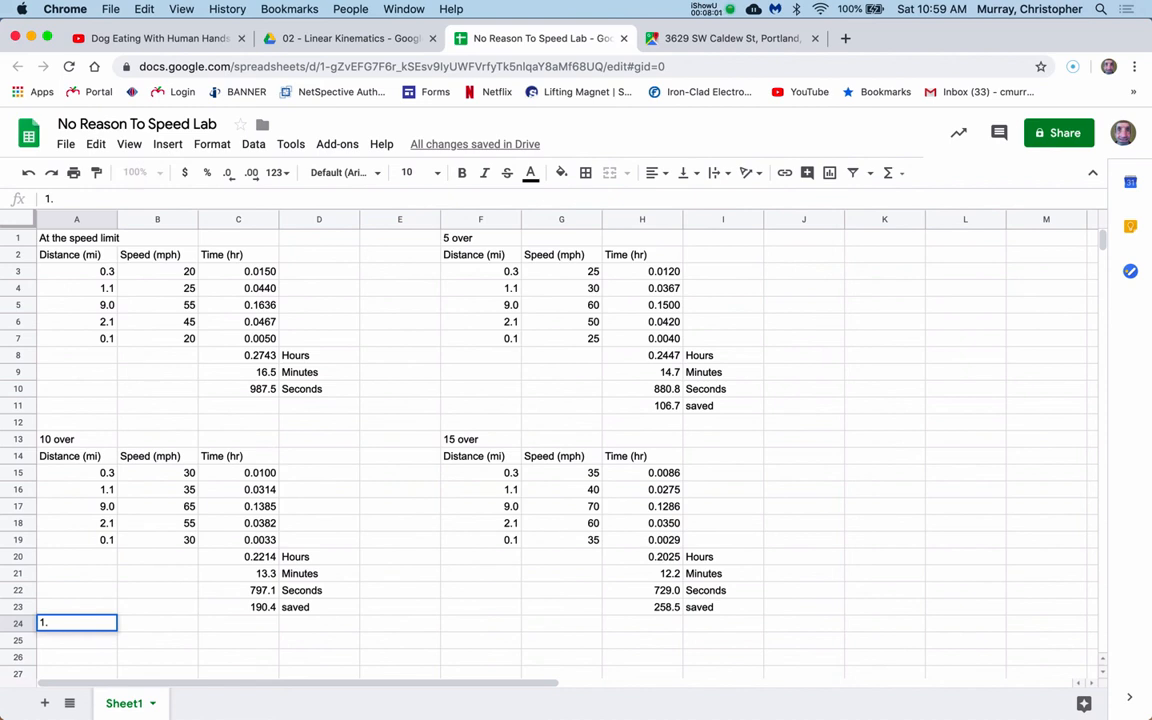
type(" Speeding by 5")
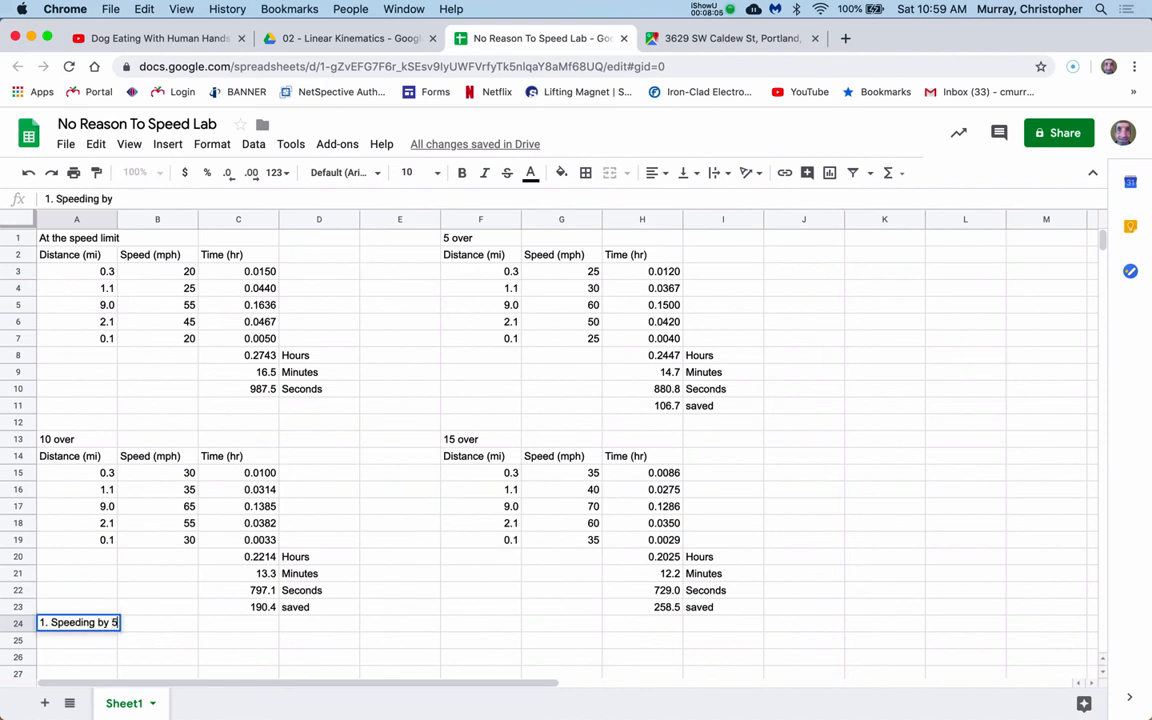
type(", 10 an")
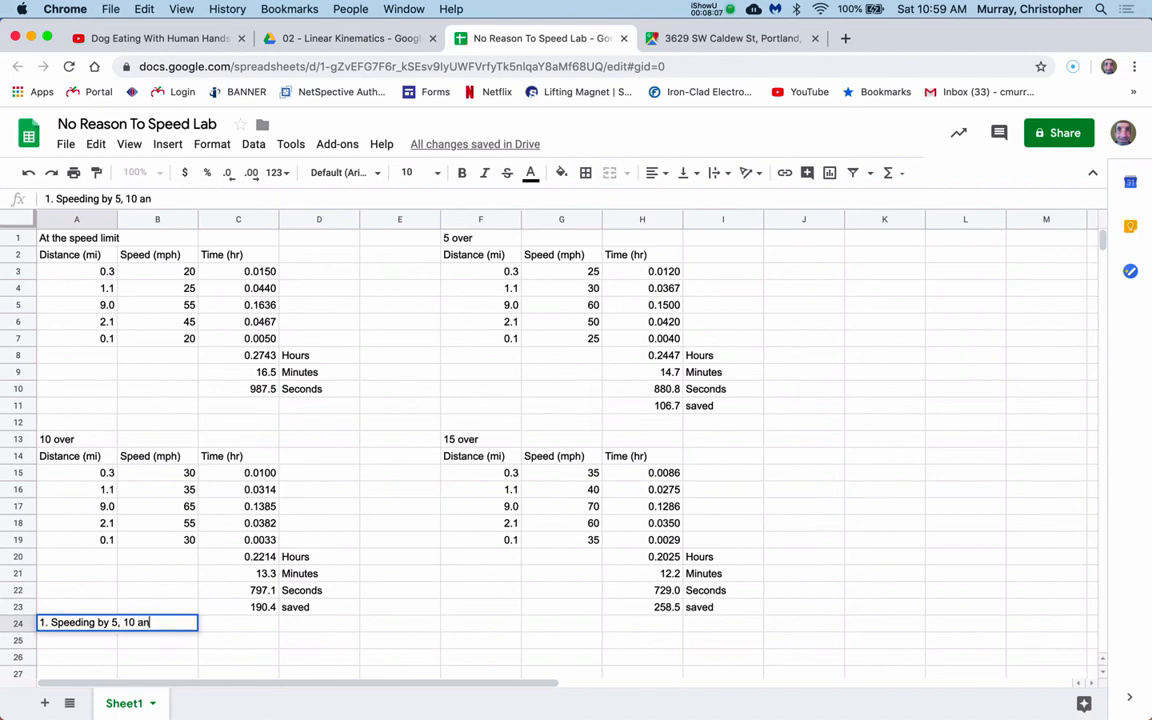
type("d 15 mph ove")
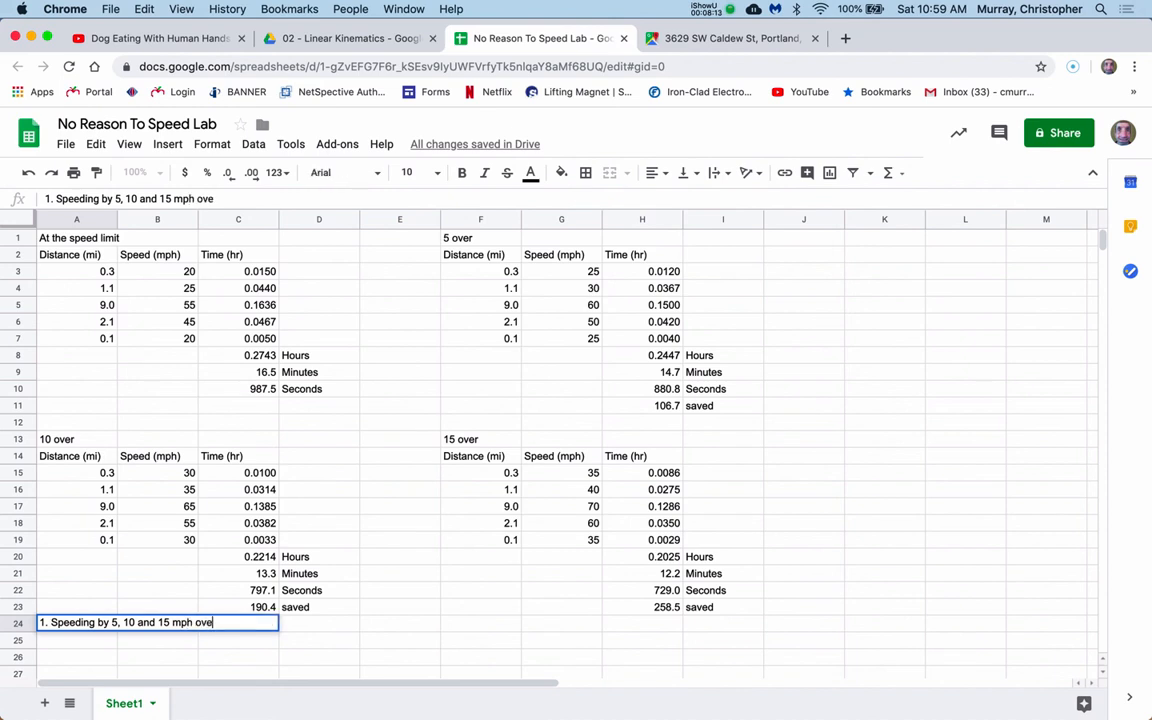
type("r will save me")
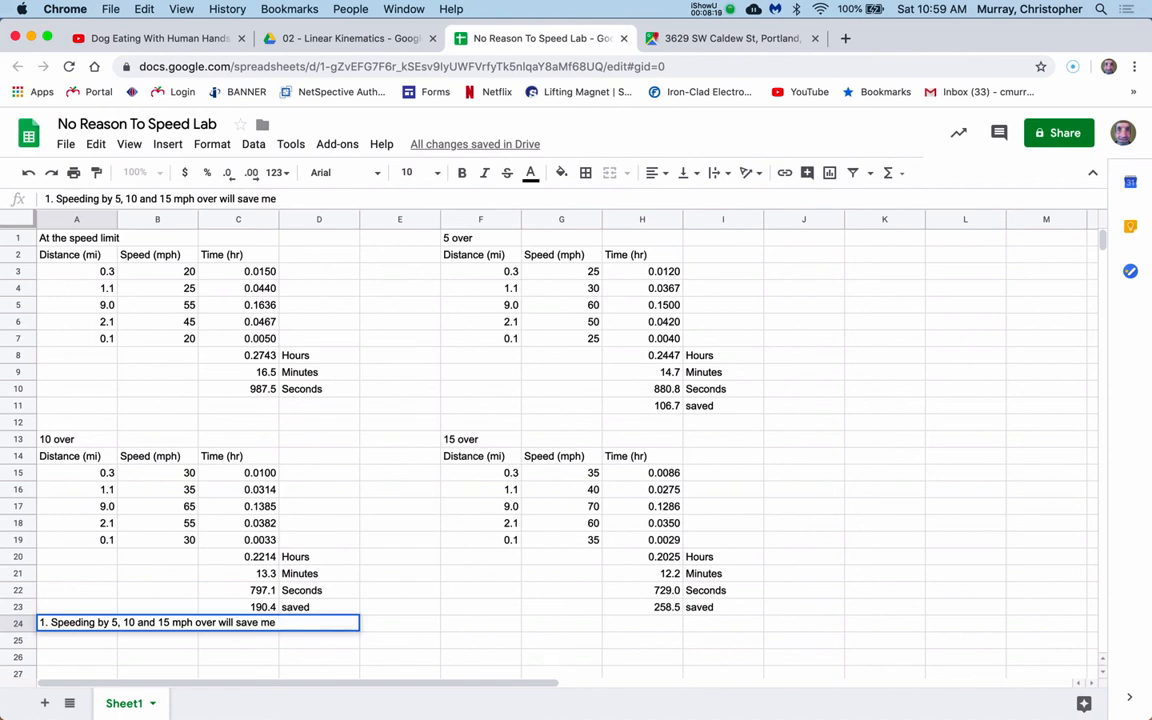
type(" 107, 190, and")
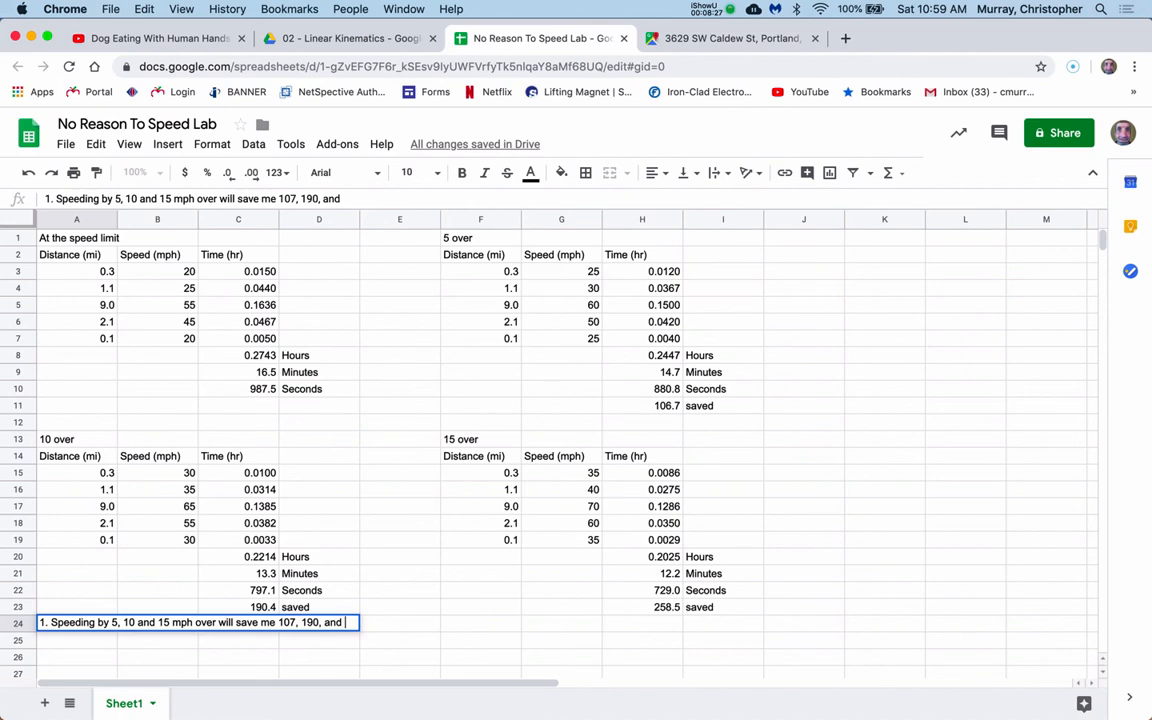
type(" 286 seco")
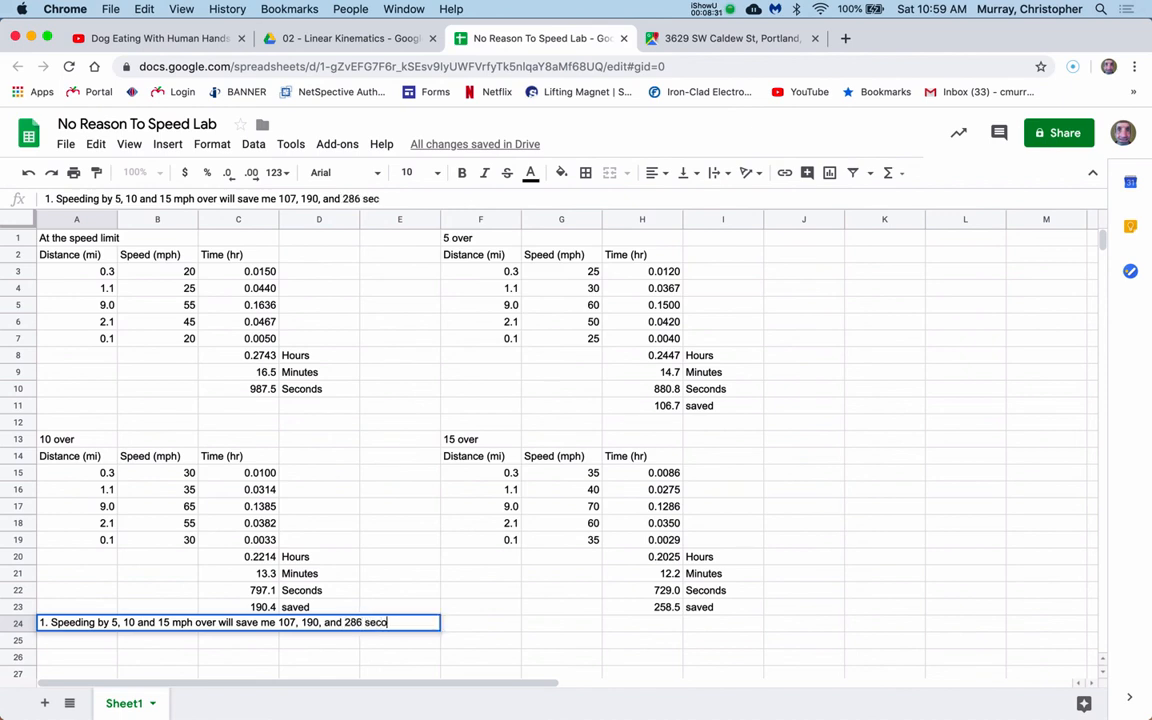
type("nds.")
Fill in placeholder answers "2. kdjflskdjflskdjfls" in A25 and "3. okfjlkjf" in A26.
left_click(72, 647)
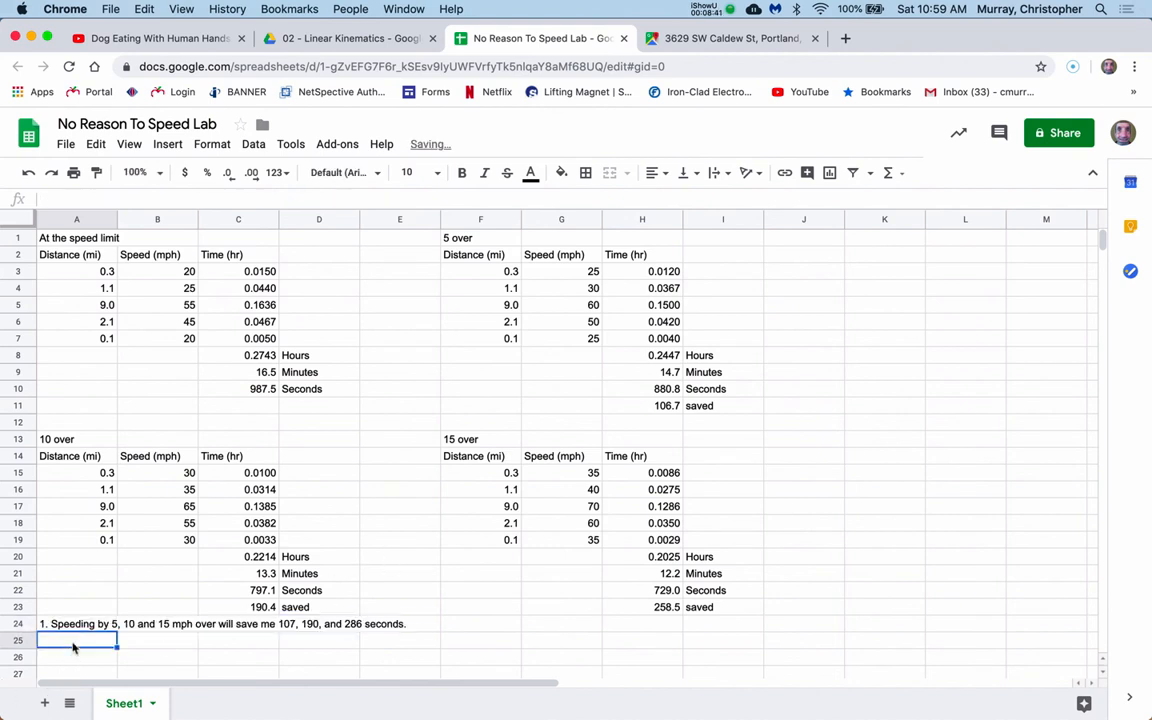
type("2.")
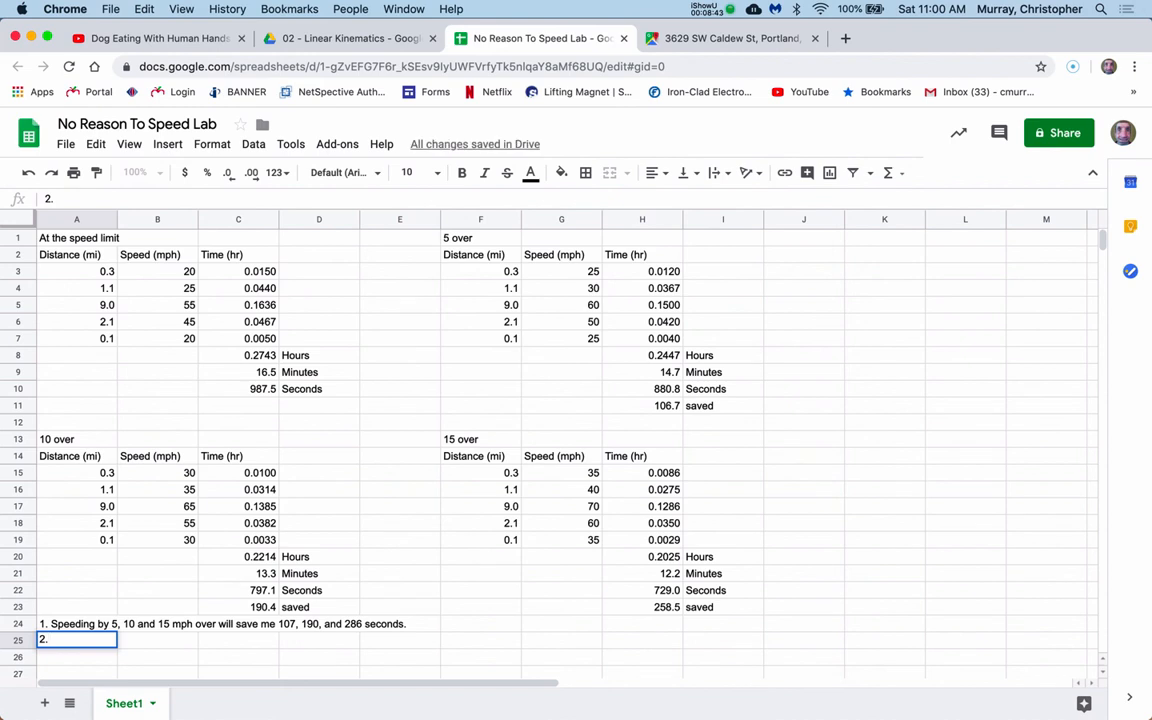
type(" kdjflskdjflskdjfls")
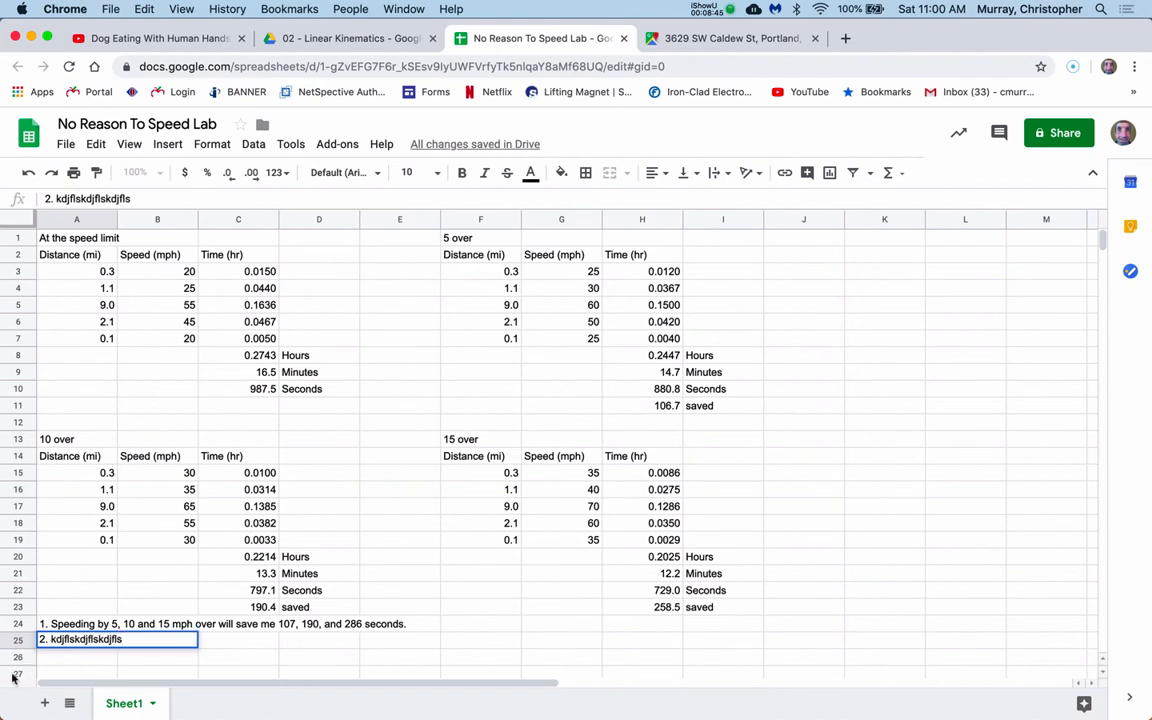
left_click(54, 658)
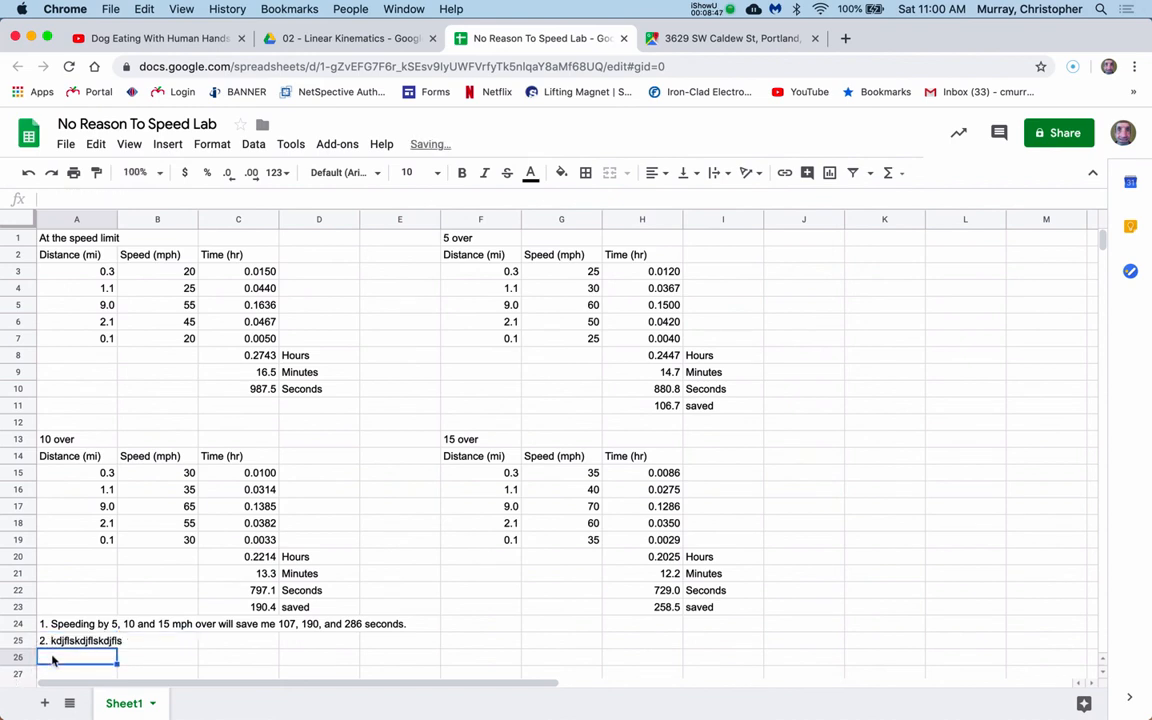
type("3.")
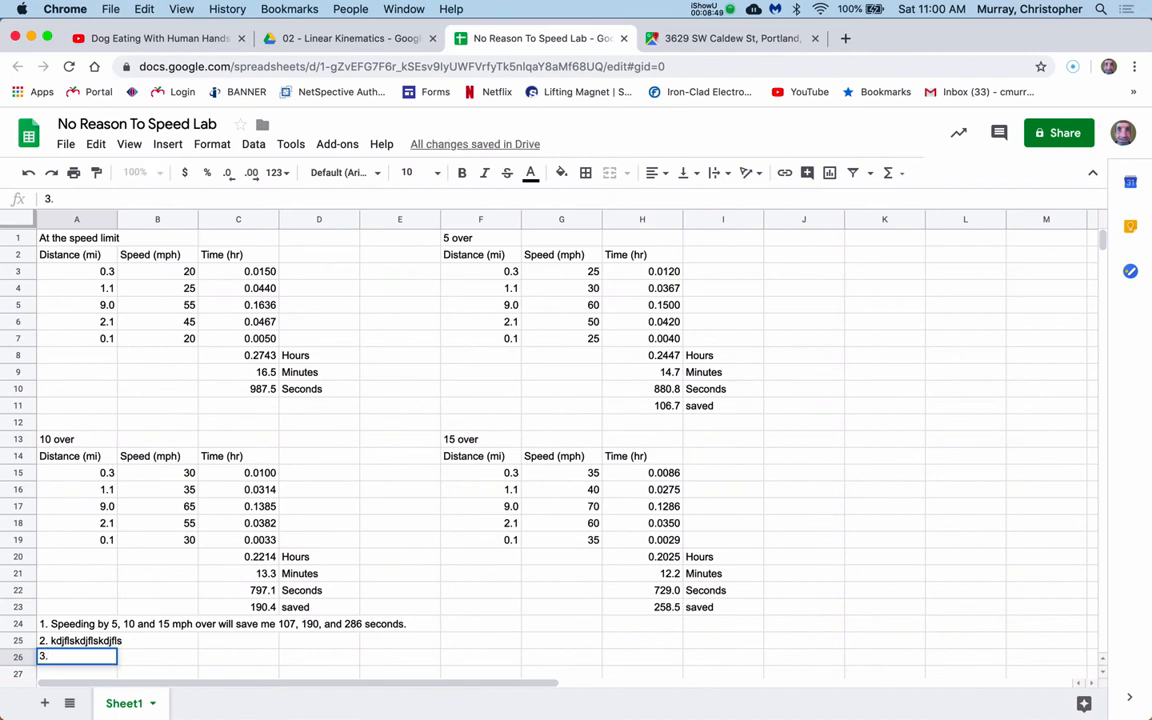
key("Return")
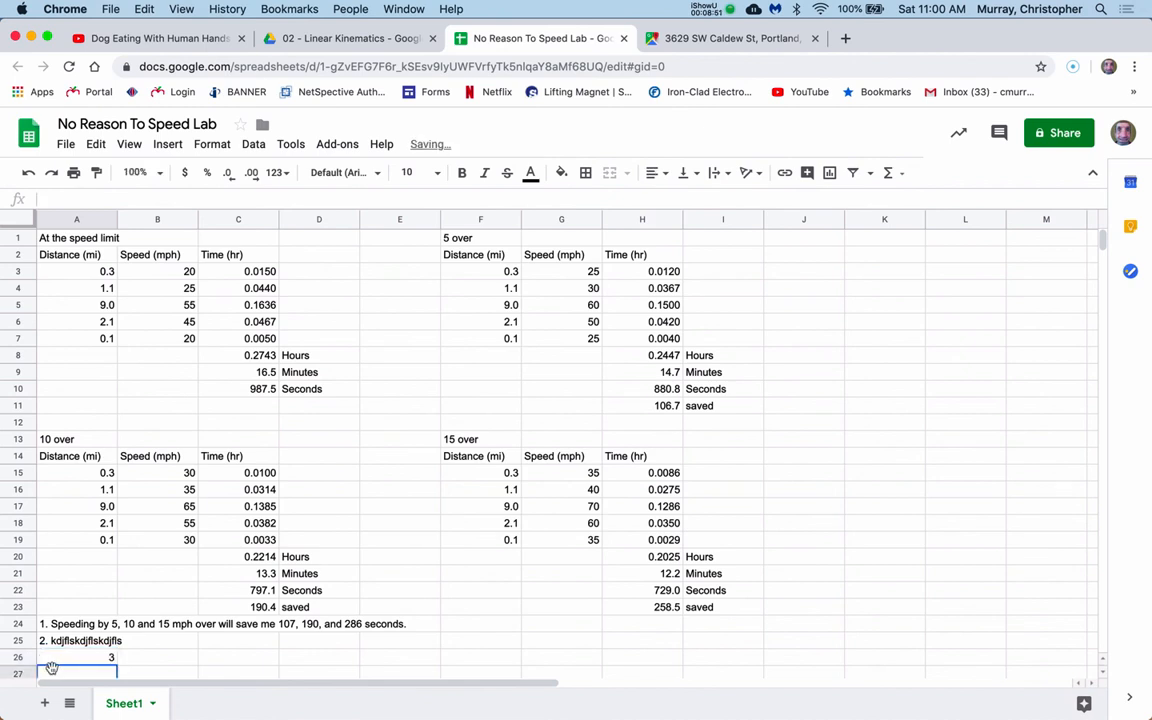
left_click(70, 658)
double_click(70, 658)
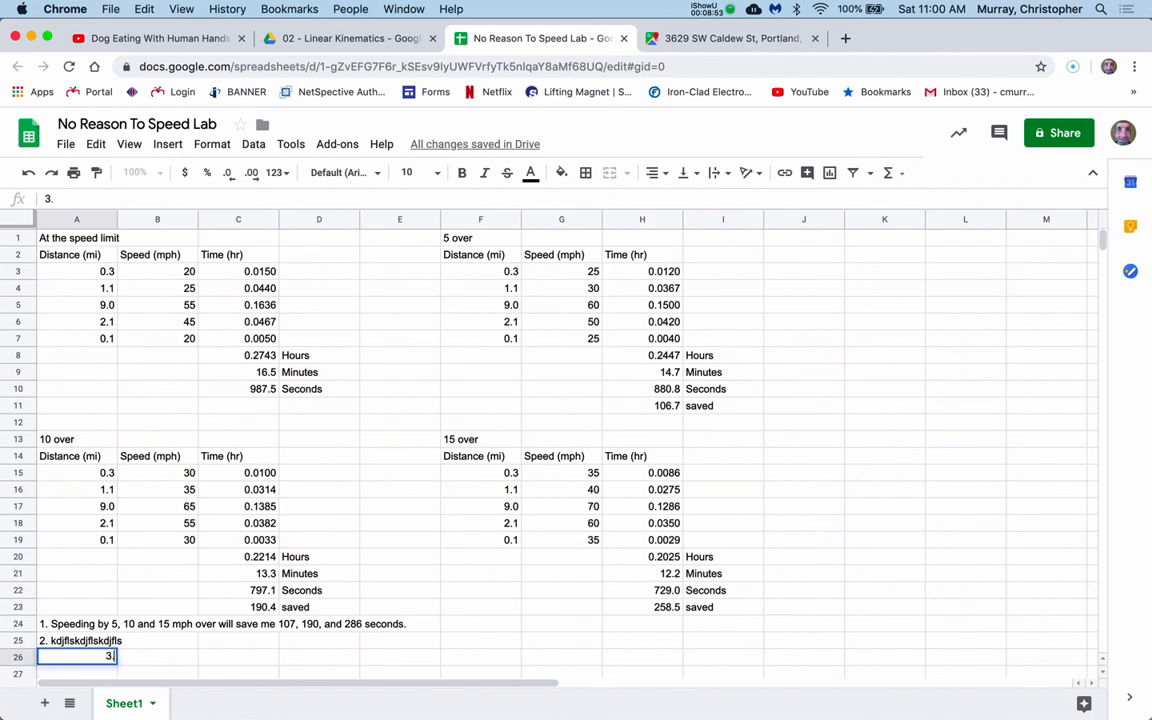
type(". okfjlkjf")
Enter the placeholder answer "4. your answer here" in A27.
left_click(76, 678)
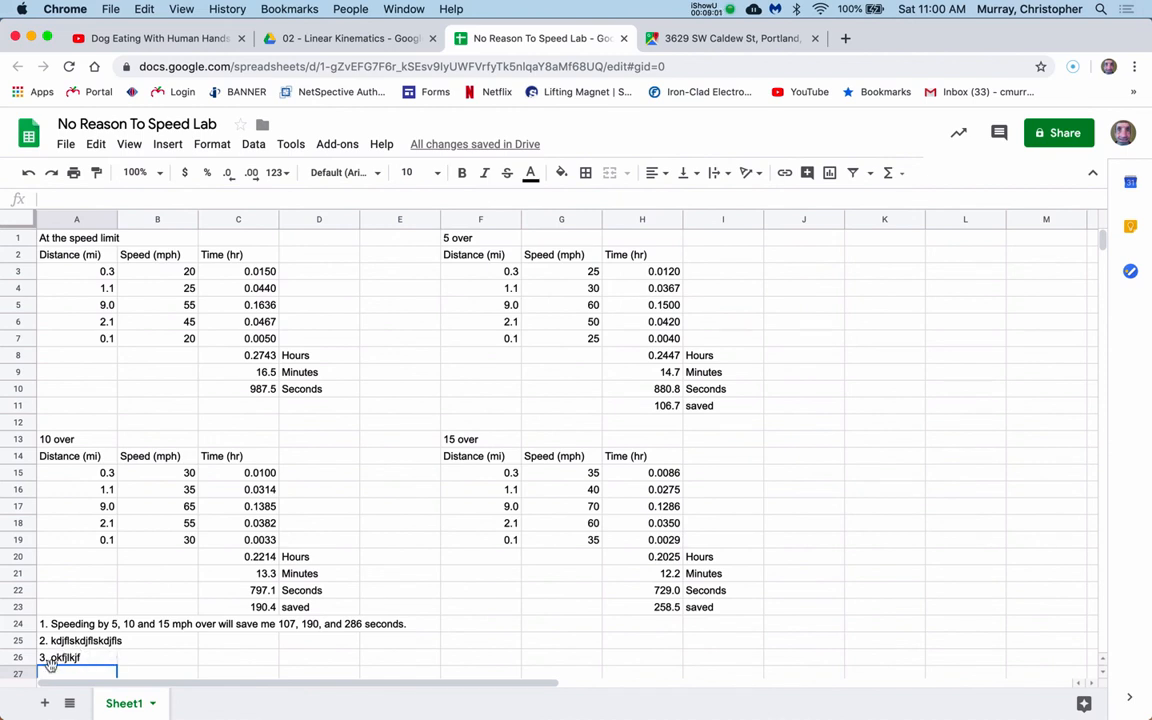
type("4. ")
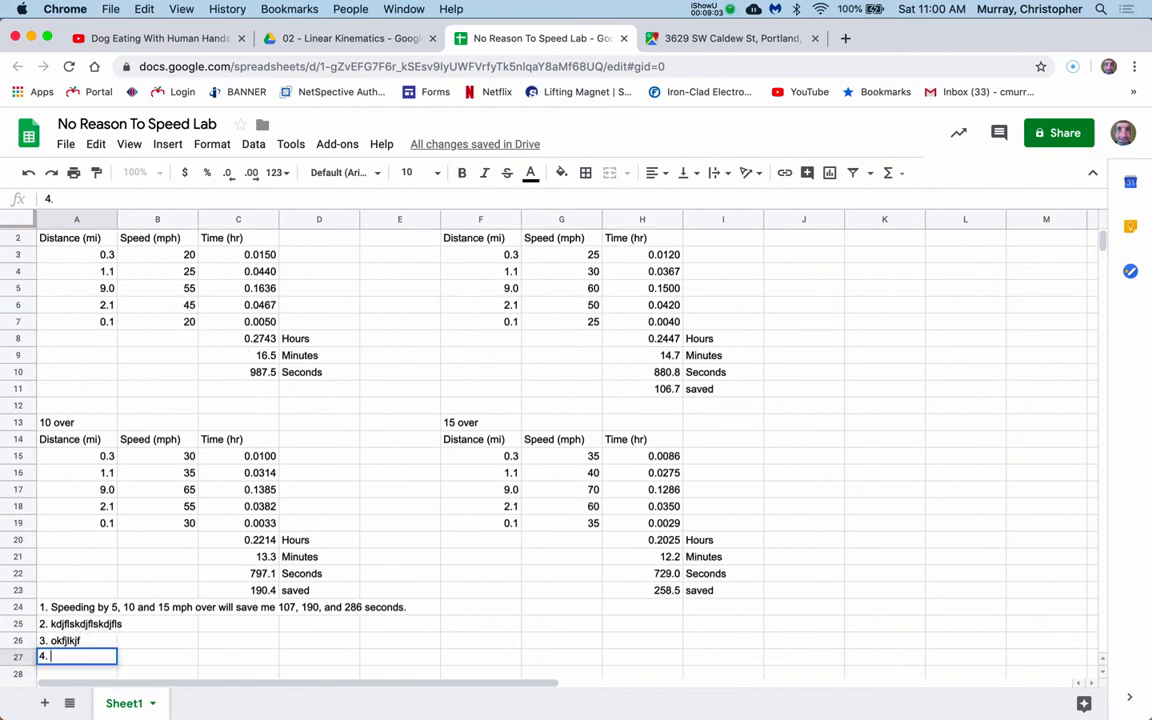
type("your answer here")
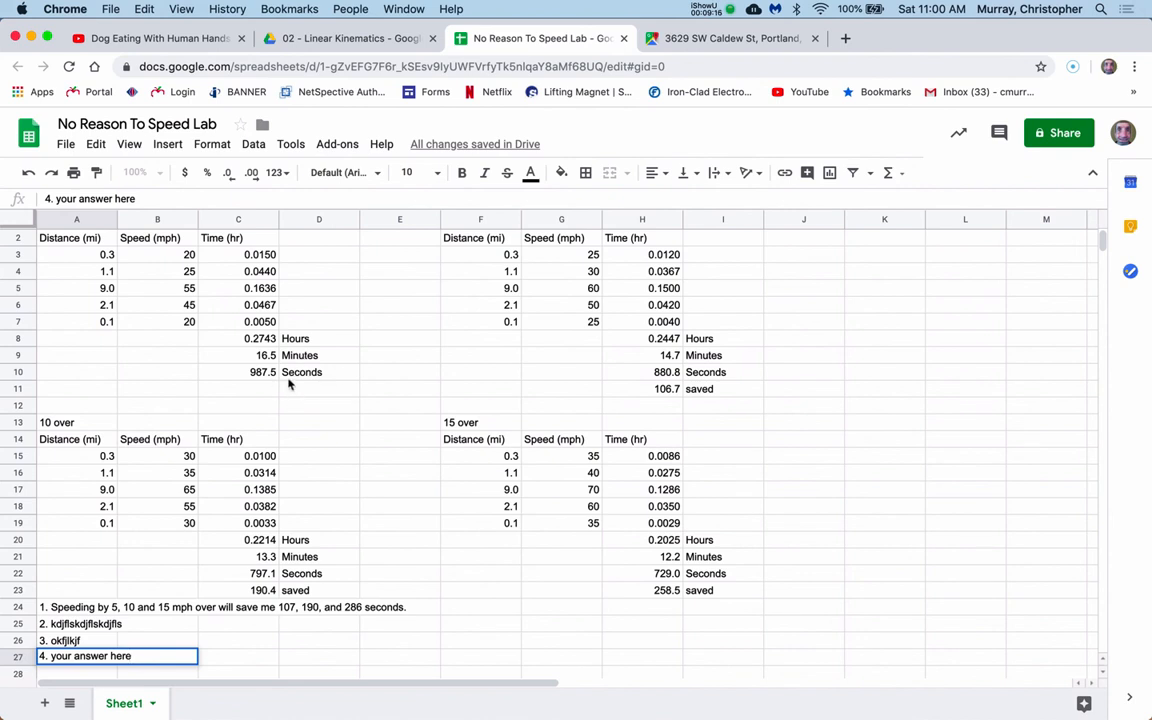
scroll(289, 384, "up", 1)
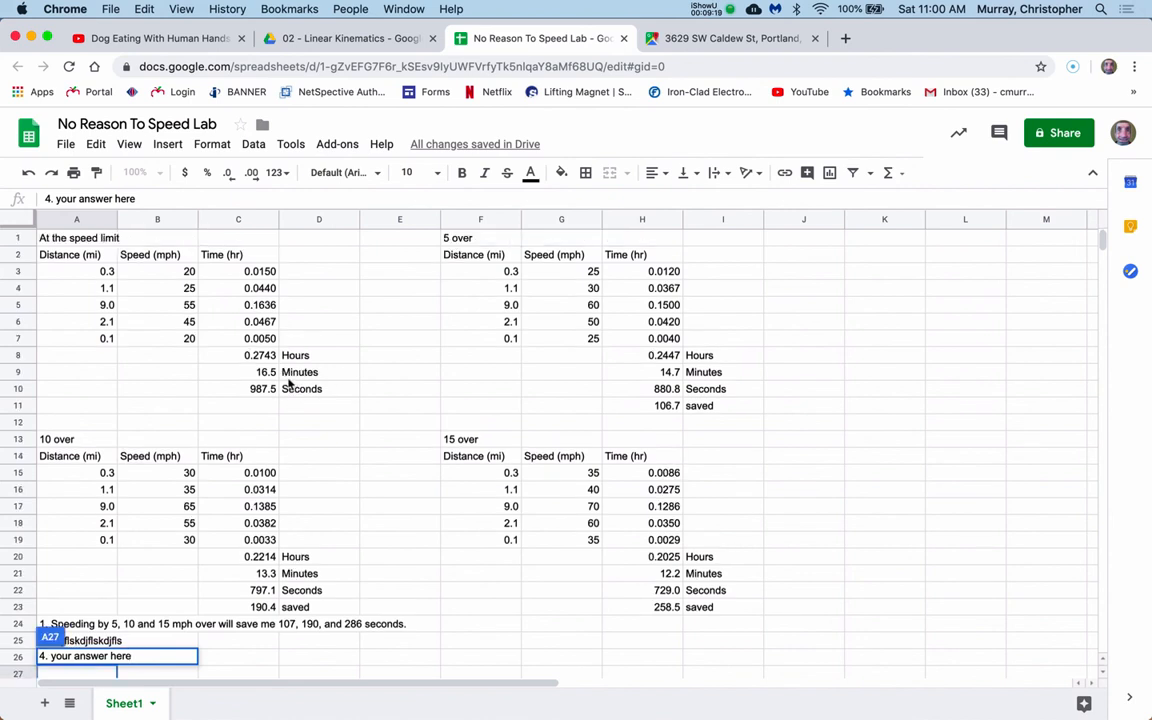